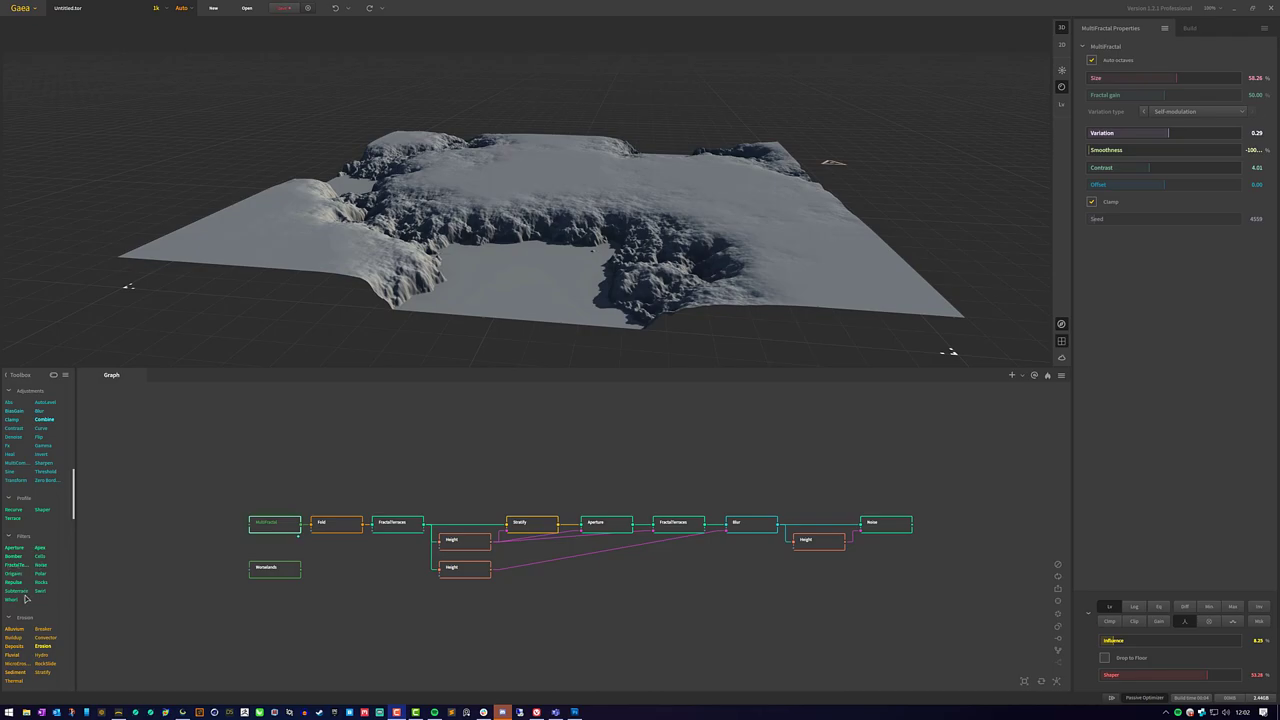
Examine the base terrain produced by the MultiFractal node from a few angles
{"action": "scroll", "coordinate": [26, 598], "scroll_direction": "up", "scroll_amount": 4}
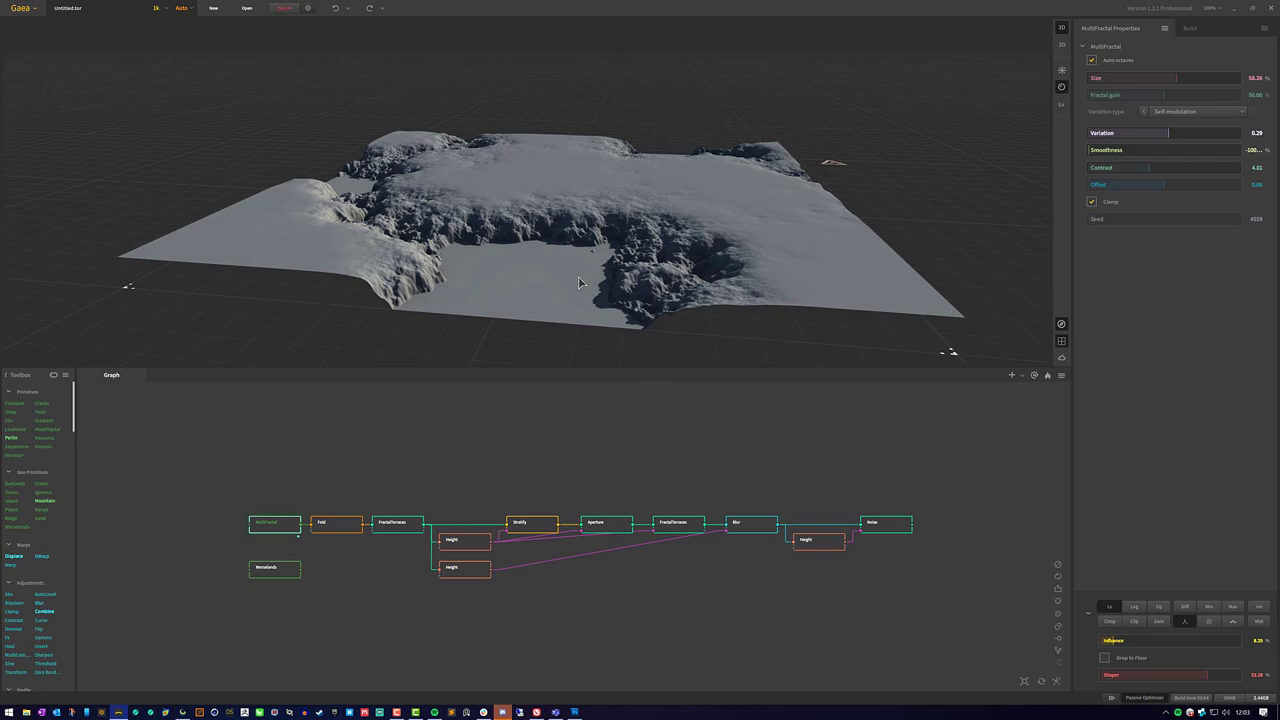
{"action": "left_click_drag", "start_coordinate": [580, 282], "coordinate": [495, 354]}
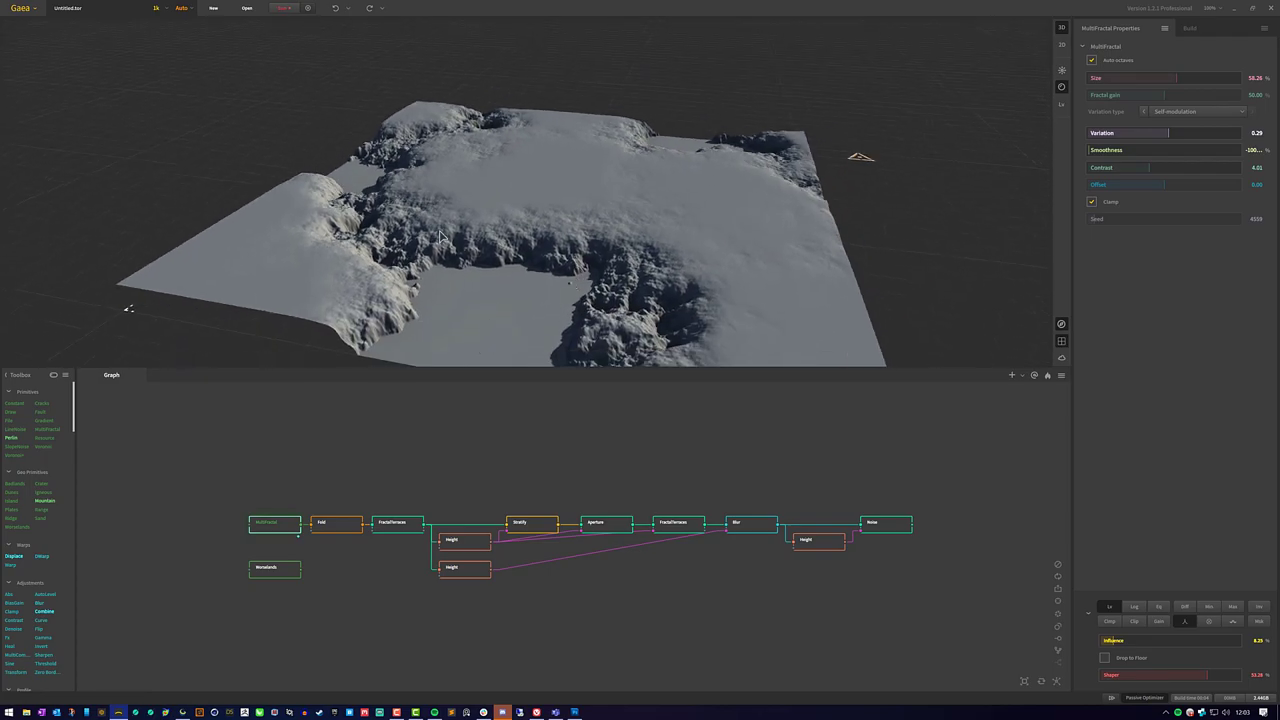
{"action": "left_click_drag", "start_coordinate": [688, 345], "coordinate": [676, 344]}
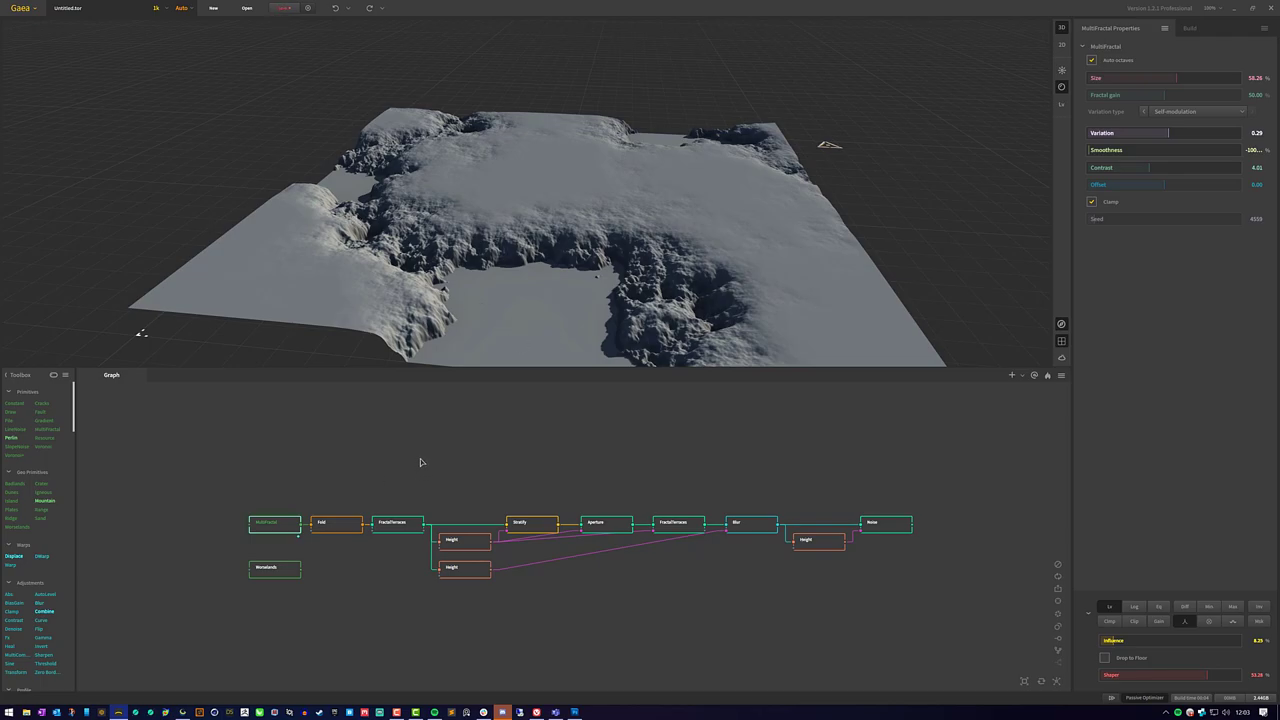
{"action": "mouse_move", "coordinate": [606, 264]}
{"action": "left_mouse_down"}
{"action": "mouse_move", "coordinate": [951, 329]}
{"action": "mouse_move", "coordinate": [588, 262]}
{"action": "left_mouse_up"}
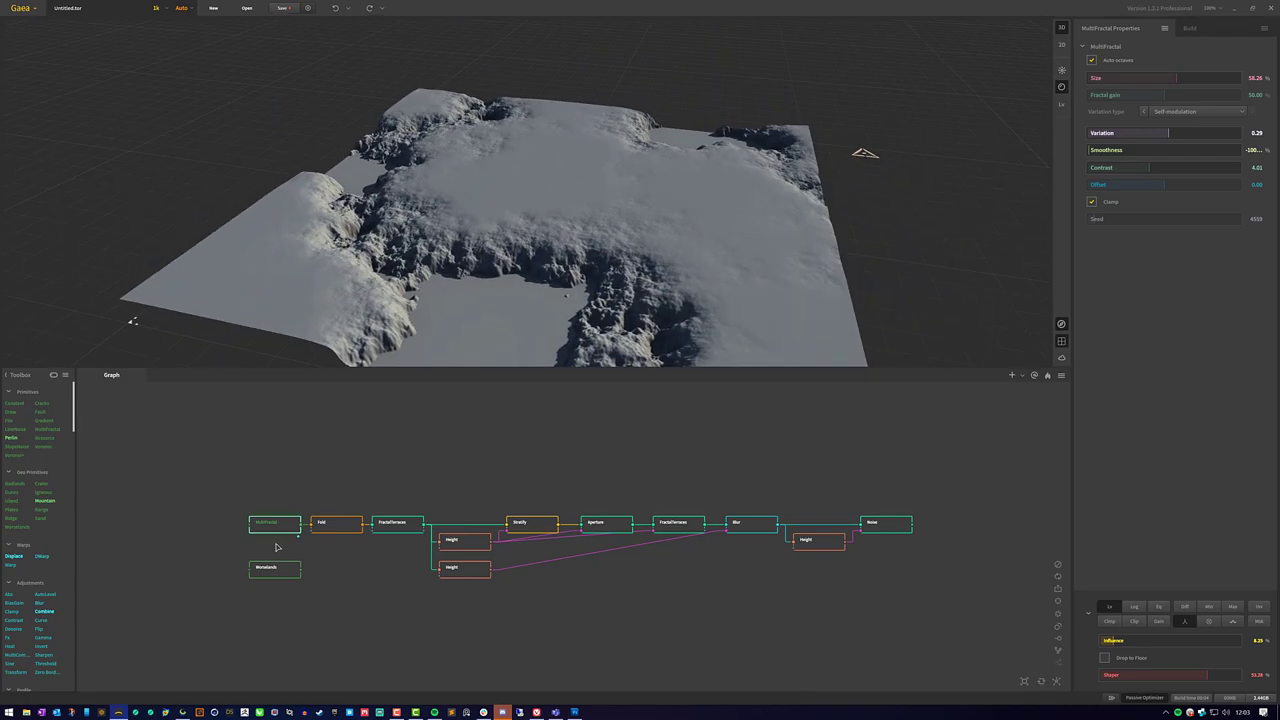
Preview the Fold node's output and examine the folded cliffs up close and from several sides
{"action": "left_click", "coordinate": [324, 529]}
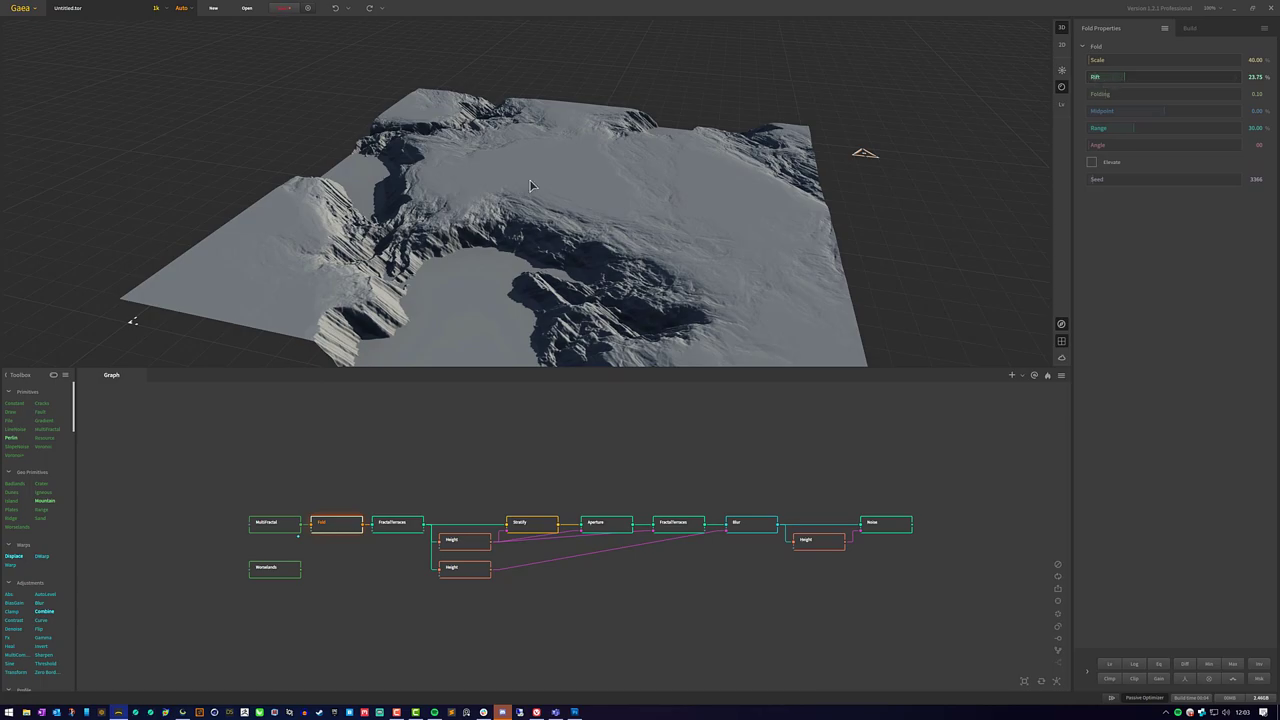
{"action": "left_click_drag", "start_coordinate": [530, 182], "coordinate": [528, 130]}
{"action": "scroll", "coordinate": [481, 305], "scroll_direction": "up", "scroll_amount": 5}
{"action": "scroll", "coordinate": [484, 310], "scroll_direction": "down", "scroll_amount": 5}
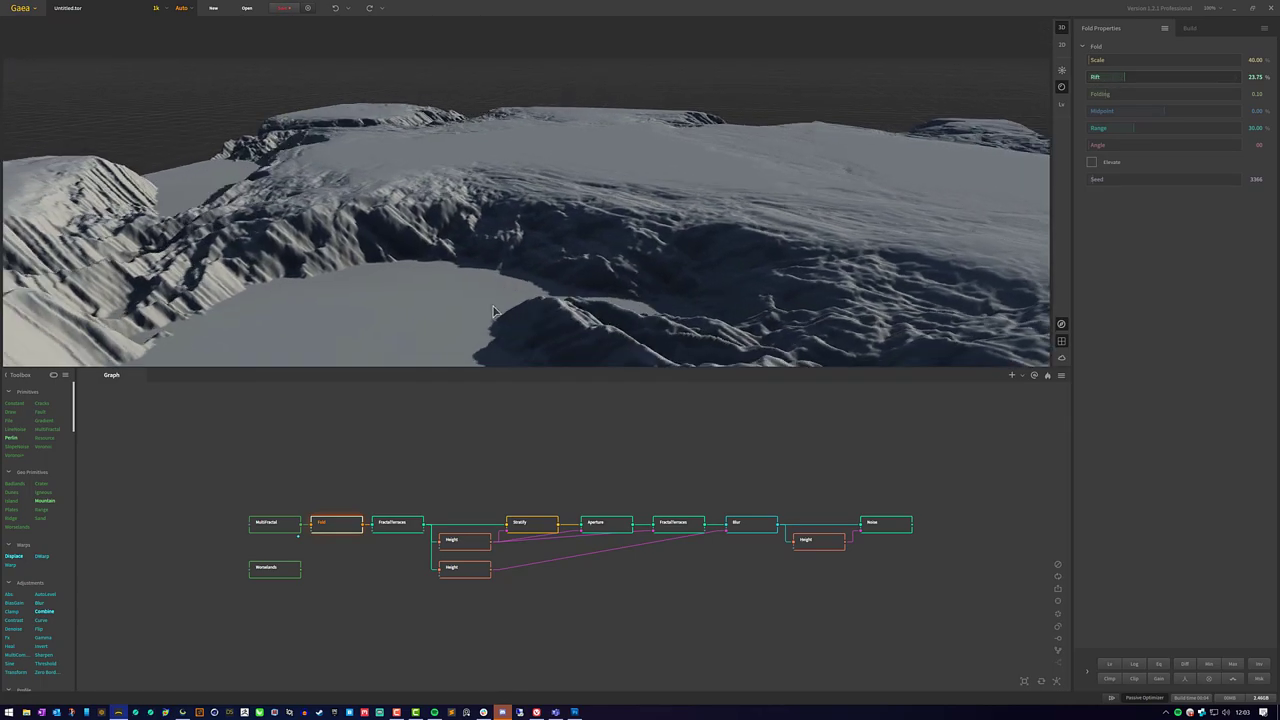
{"action": "left_click_drag", "start_coordinate": [594, 298], "coordinate": [780, 305]}
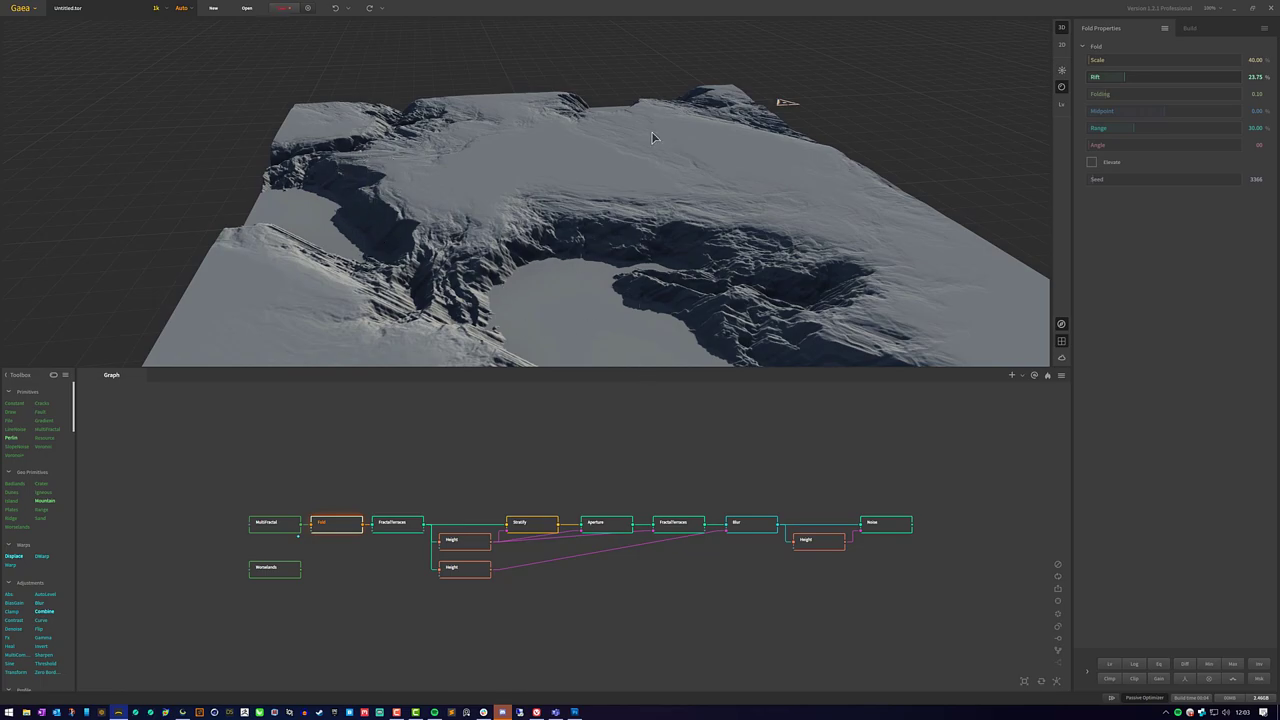
{"action": "left_click_drag", "start_coordinate": [640, 273], "coordinate": [250, 265]}
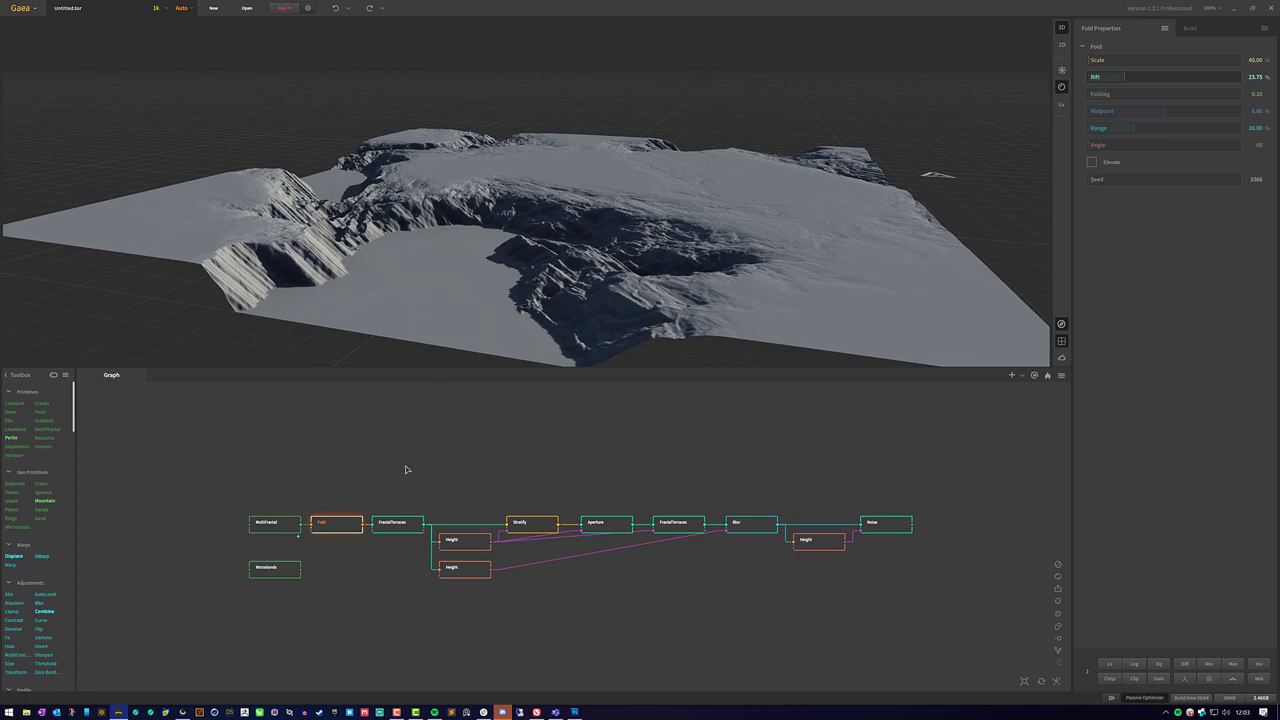
Preview the first FractalTerraces node, right after Fold, and inspect the terraced cliff walls from several sides
{"action": "left_click", "coordinate": [400, 519]}
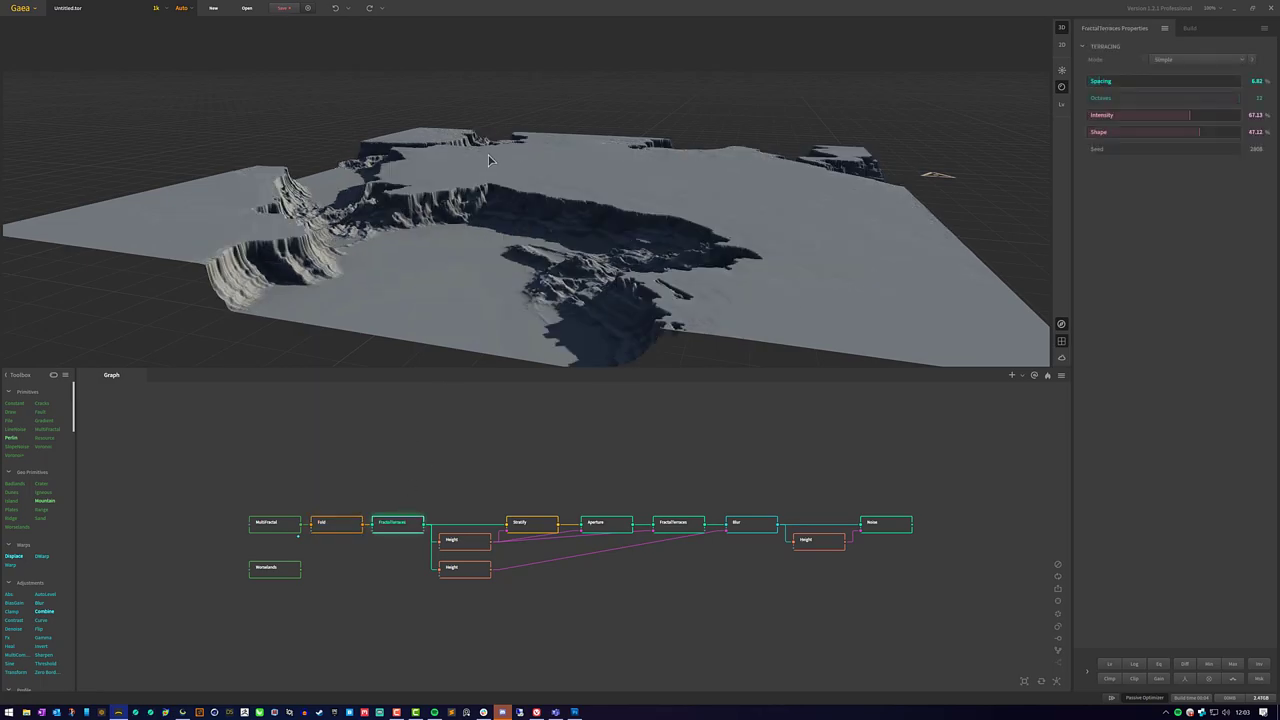
{"action": "left_click_drag", "start_coordinate": [598, 300], "coordinate": [560, 312]}
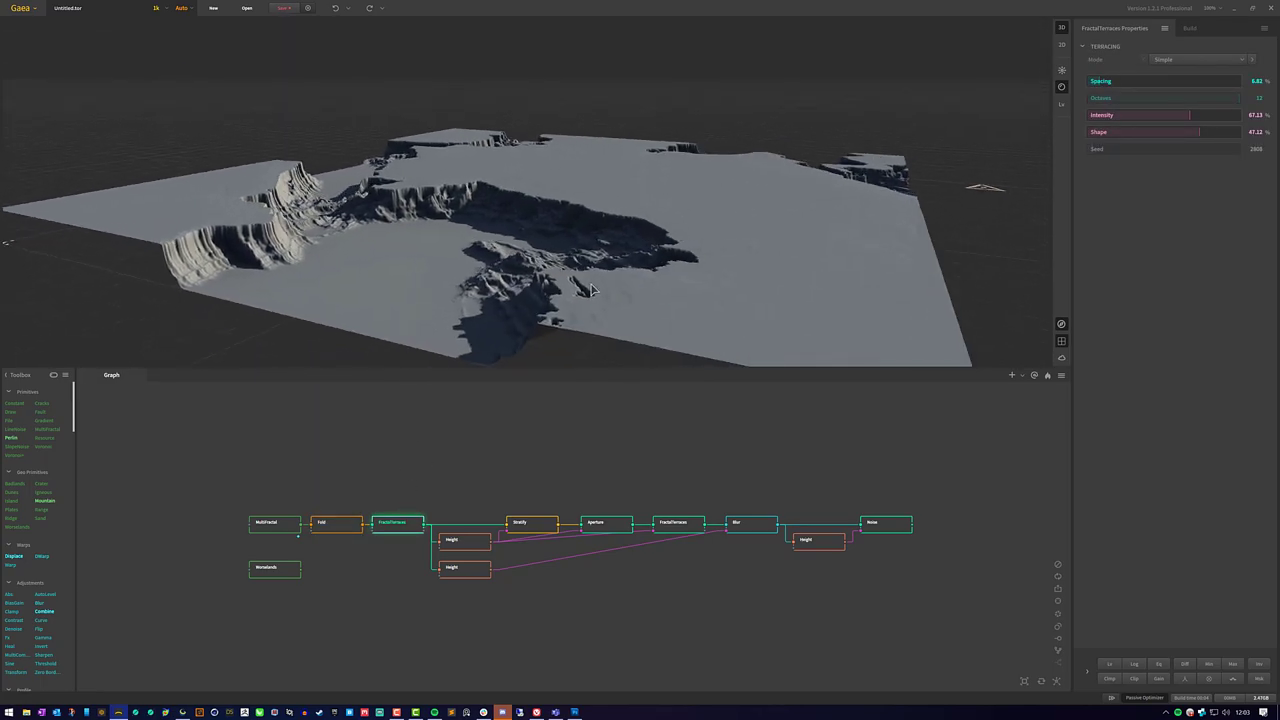
{"action": "scroll", "coordinate": [491, 234], "scroll_direction": "up", "scroll_amount": 4}
{"action": "left_click_drag", "start_coordinate": [491, 234], "coordinate": [467, 195]}
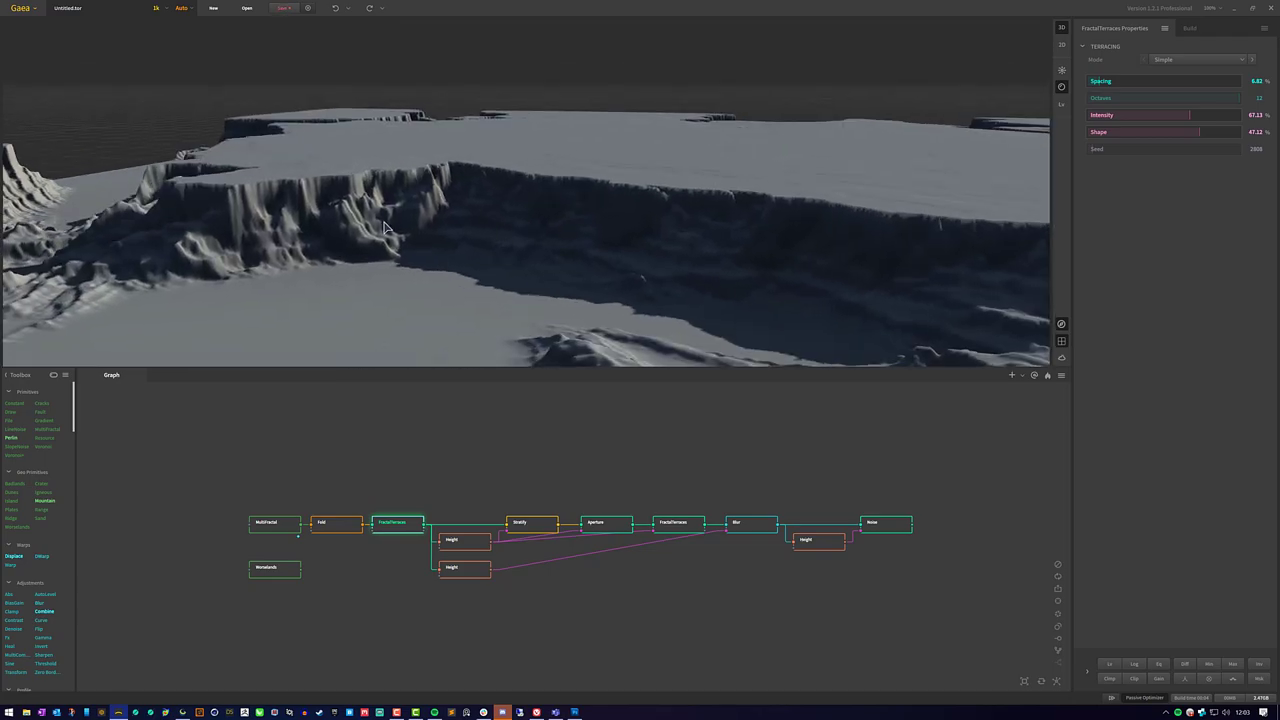
{"action": "mouse_move", "coordinate": [468, 258]}
{"action": "left_mouse_down"}
{"action": "mouse_move", "coordinate": [434, 330]}
{"action": "mouse_move", "coordinate": [445, 250]}
{"action": "mouse_move", "coordinate": [452, 261]}
{"action": "left_mouse_up"}
{"action": "scroll", "coordinate": [462, 256], "scroll_direction": "down", "scroll_amount": 3}
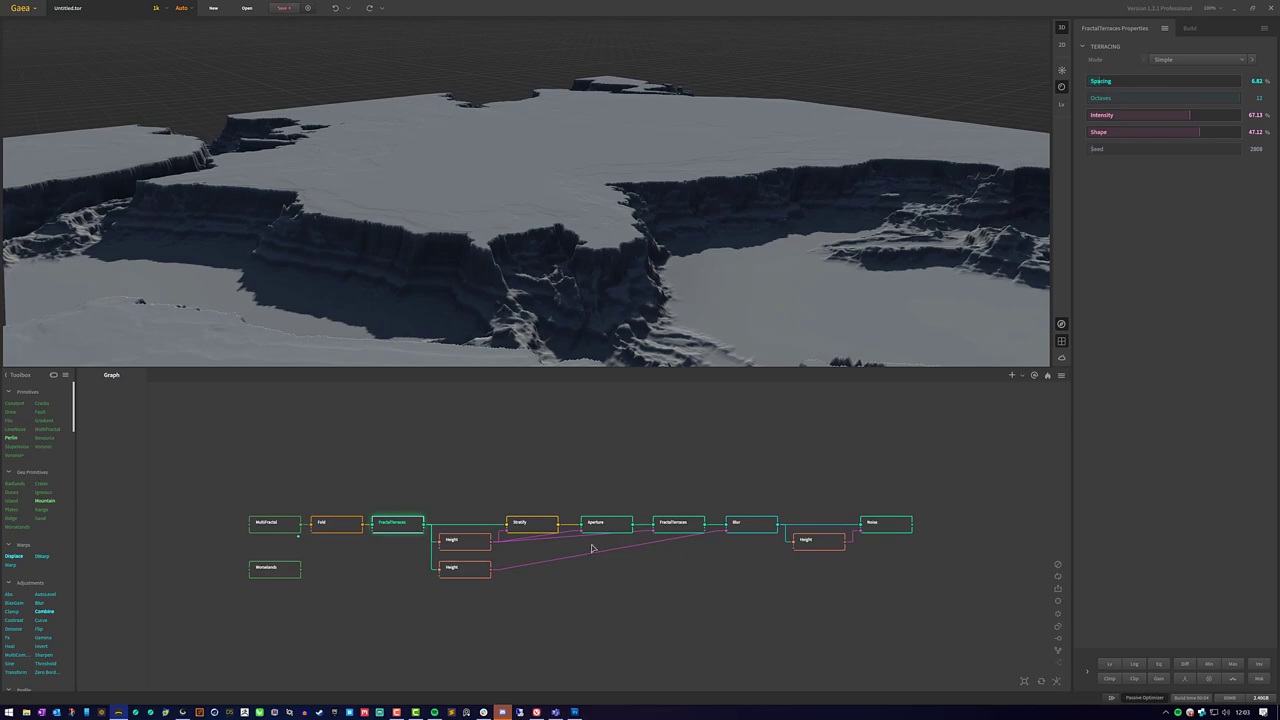
{"action": "left_click_drag", "start_coordinate": [715, 255], "coordinate": [528, 252]}
{"action": "scroll", "coordinate": [541, 246], "scroll_direction": "up", "scroll_amount": 2}
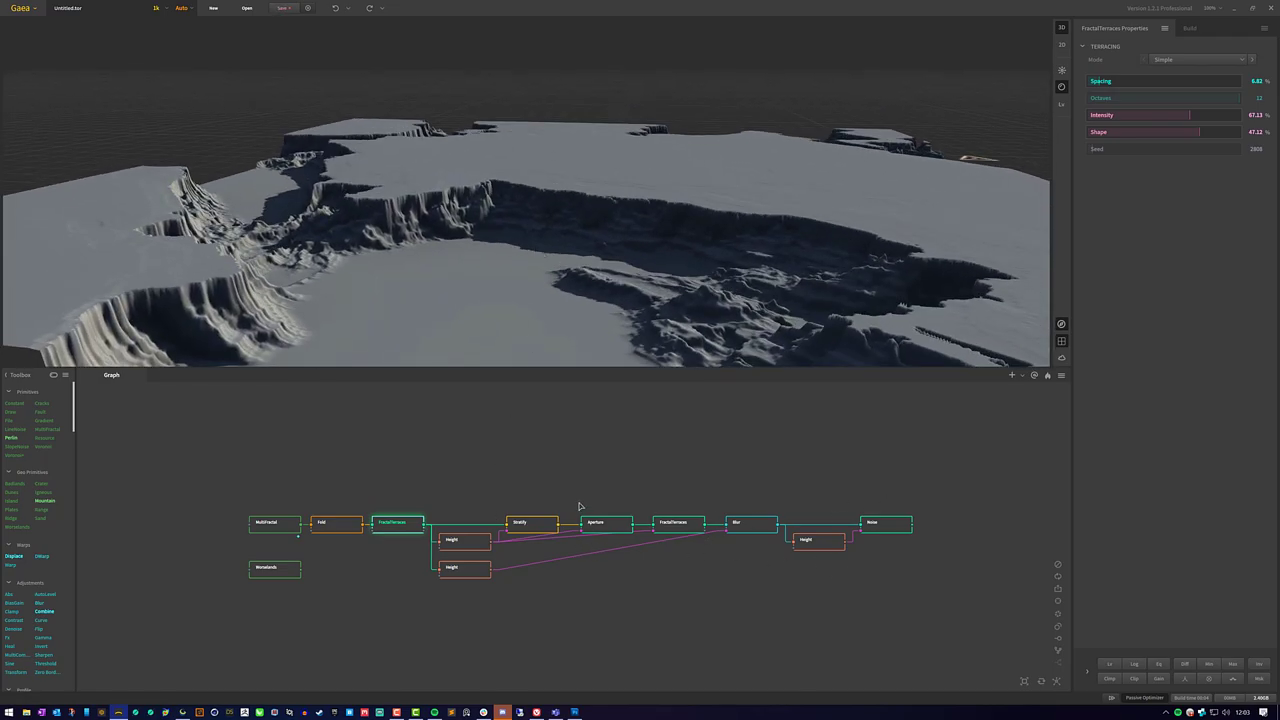
Compare the Stratify node's output with the upper Height mask that feeds it
{"action": "left_click", "coordinate": [537, 528]}
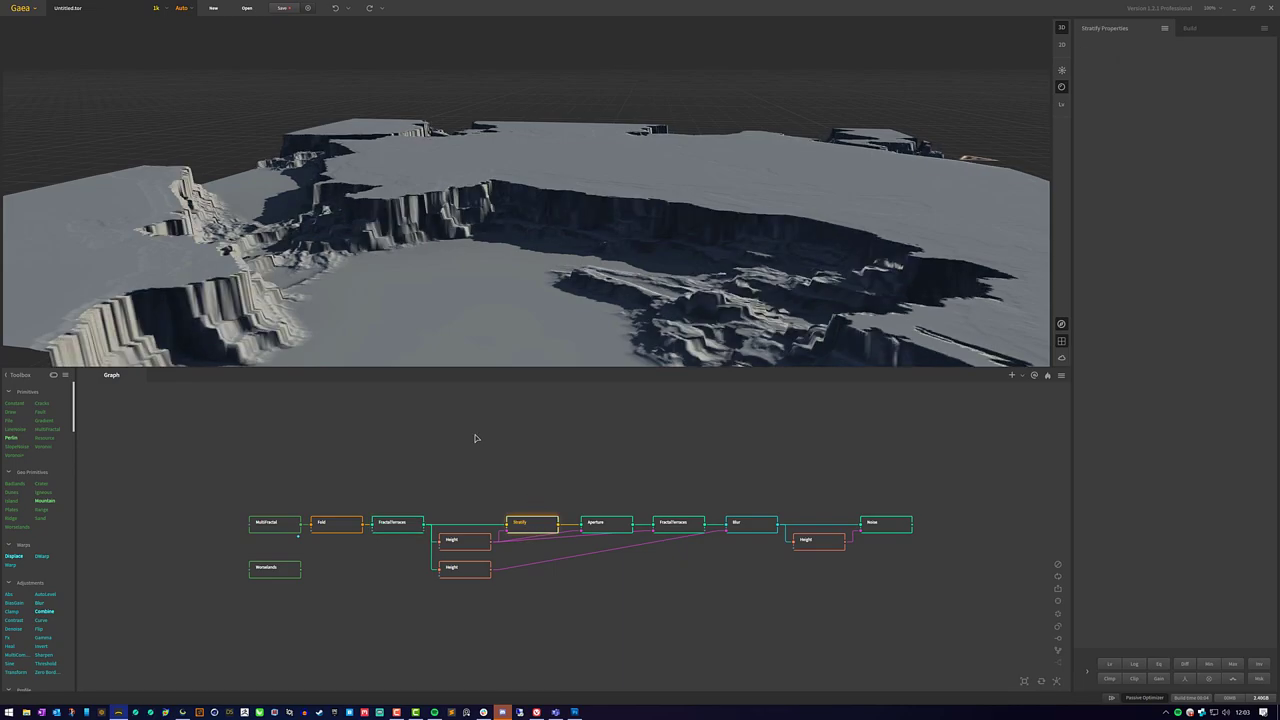
{"action": "left_click", "coordinate": [473, 547]}
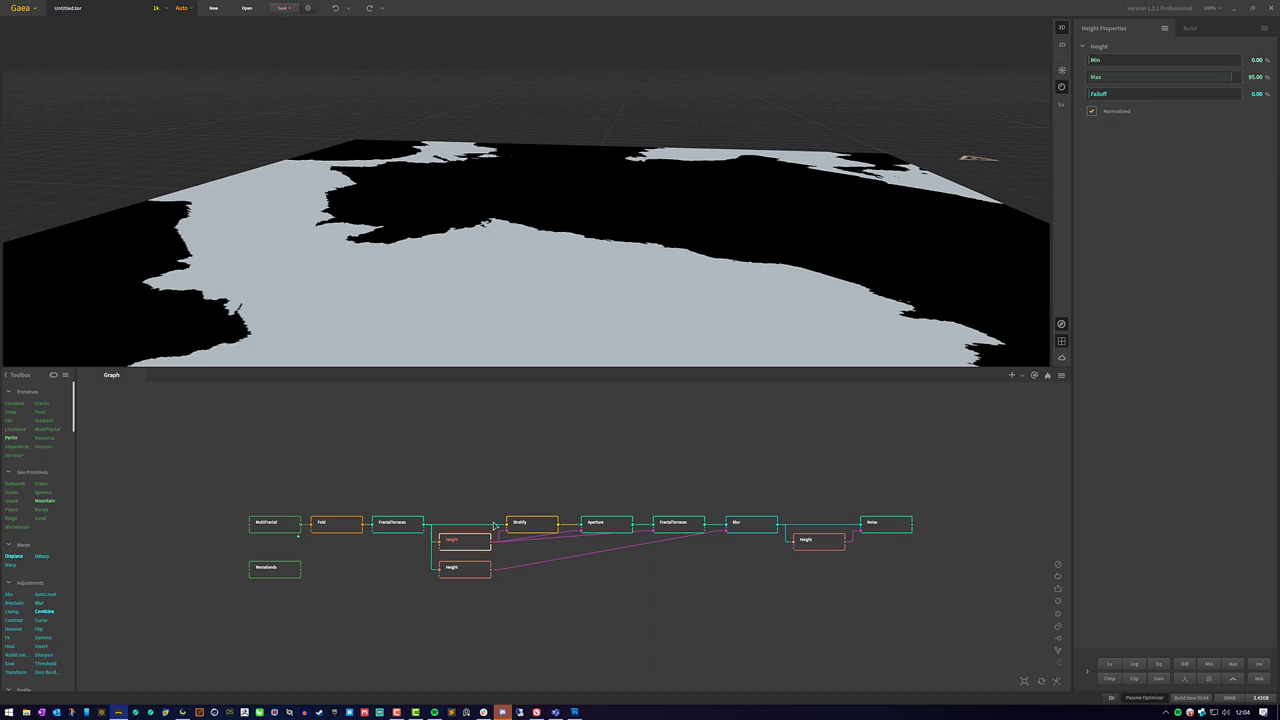
{"action": "left_click", "coordinate": [533, 529]}
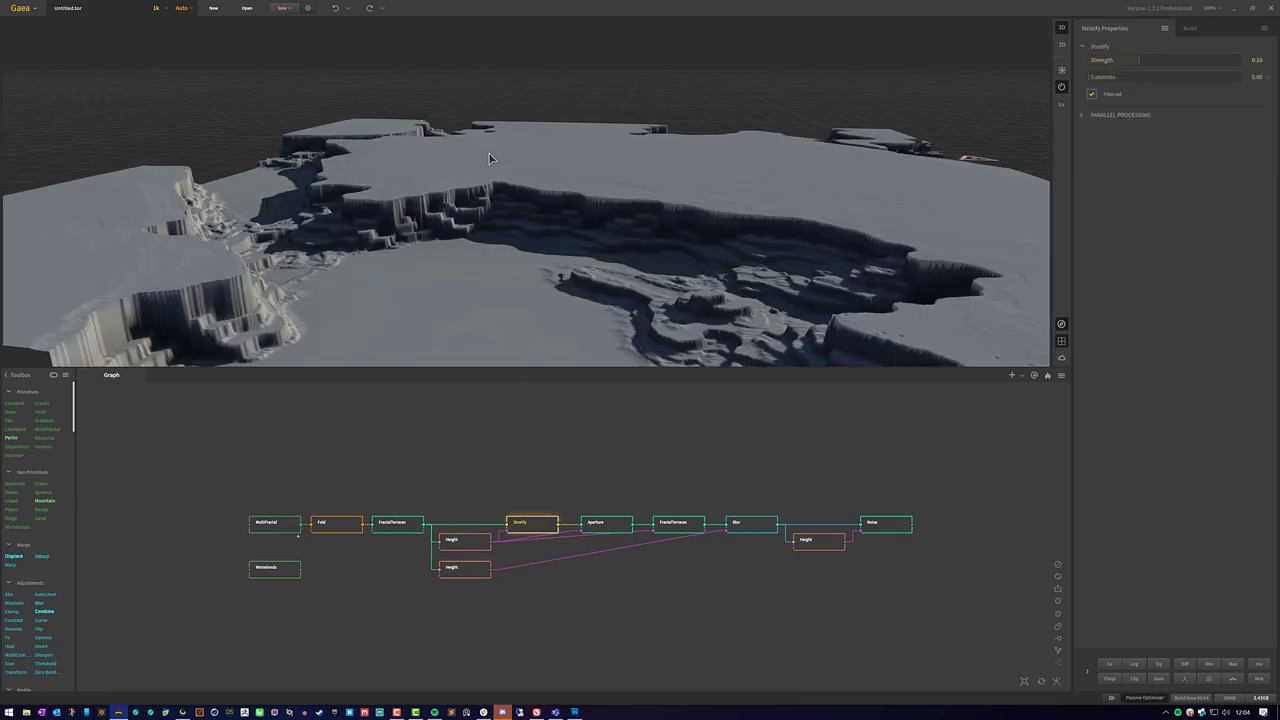
{"action": "left_click", "coordinate": [464, 541]}
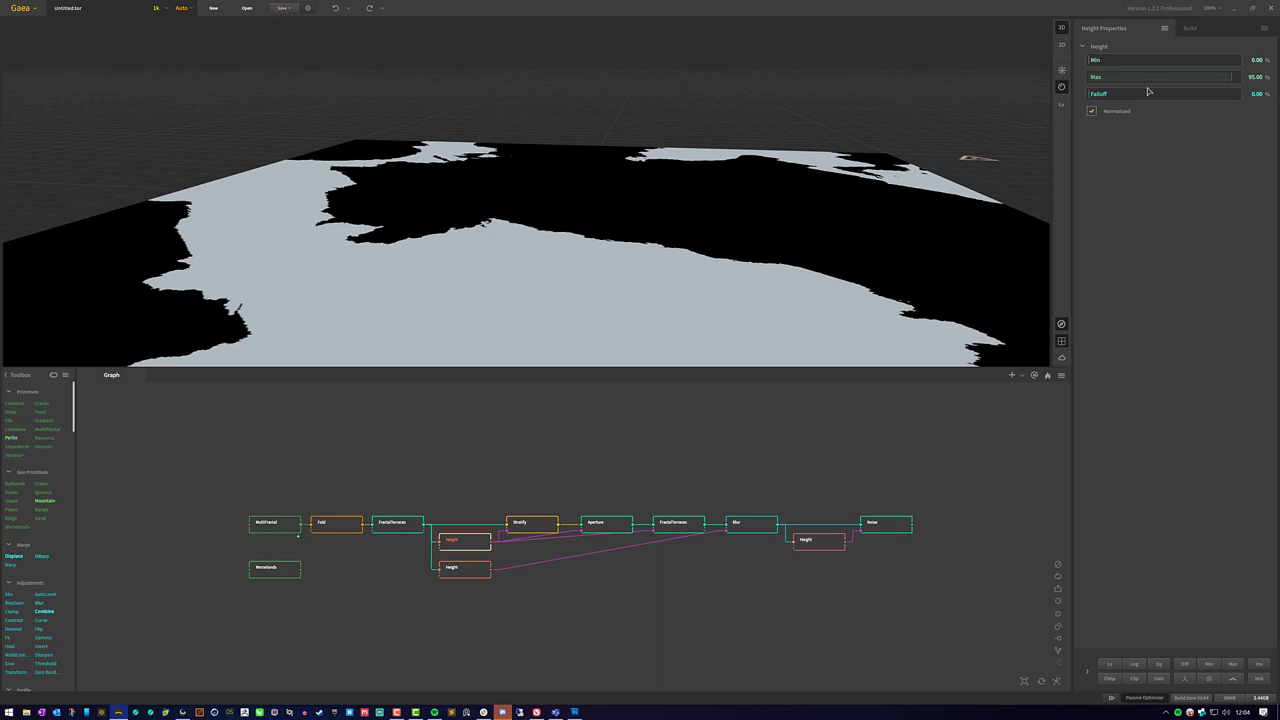
{"action": "left_click", "coordinate": [538, 525]}
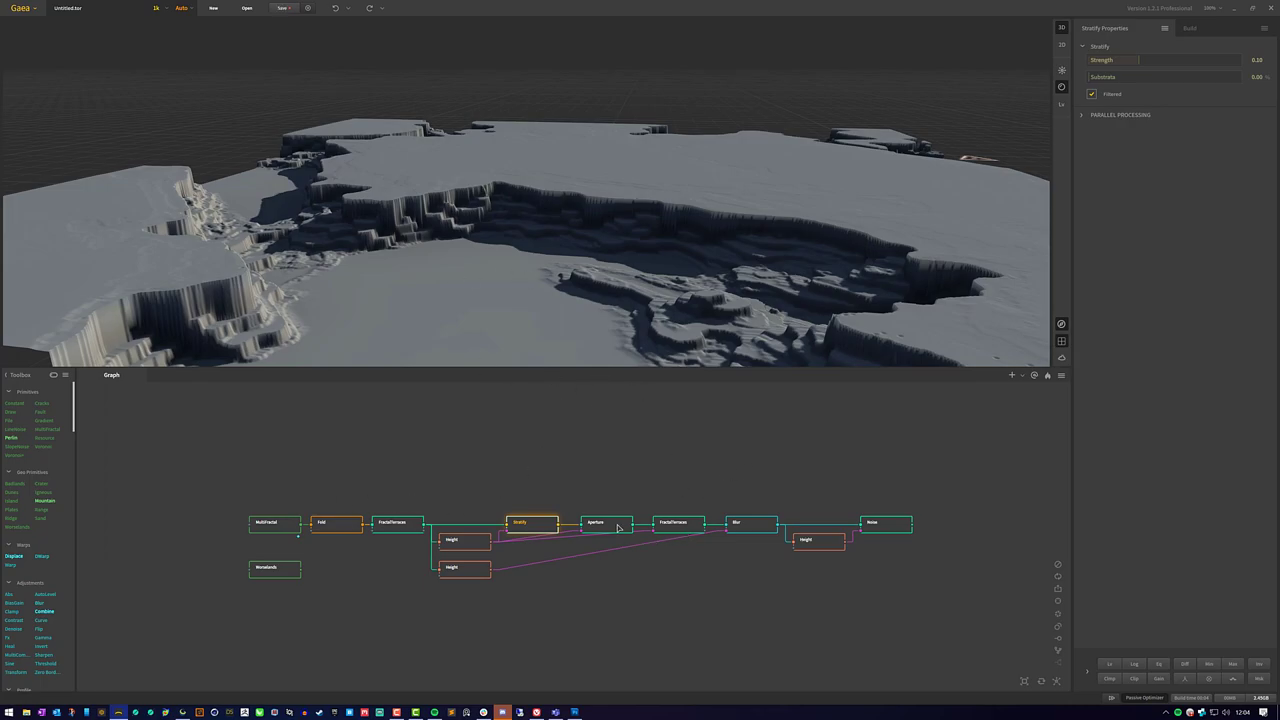
Preview each node from Aperture through Blur in turn, examining how the cliff walls and plateau change
{"action": "left_click", "coordinate": [618, 528]}
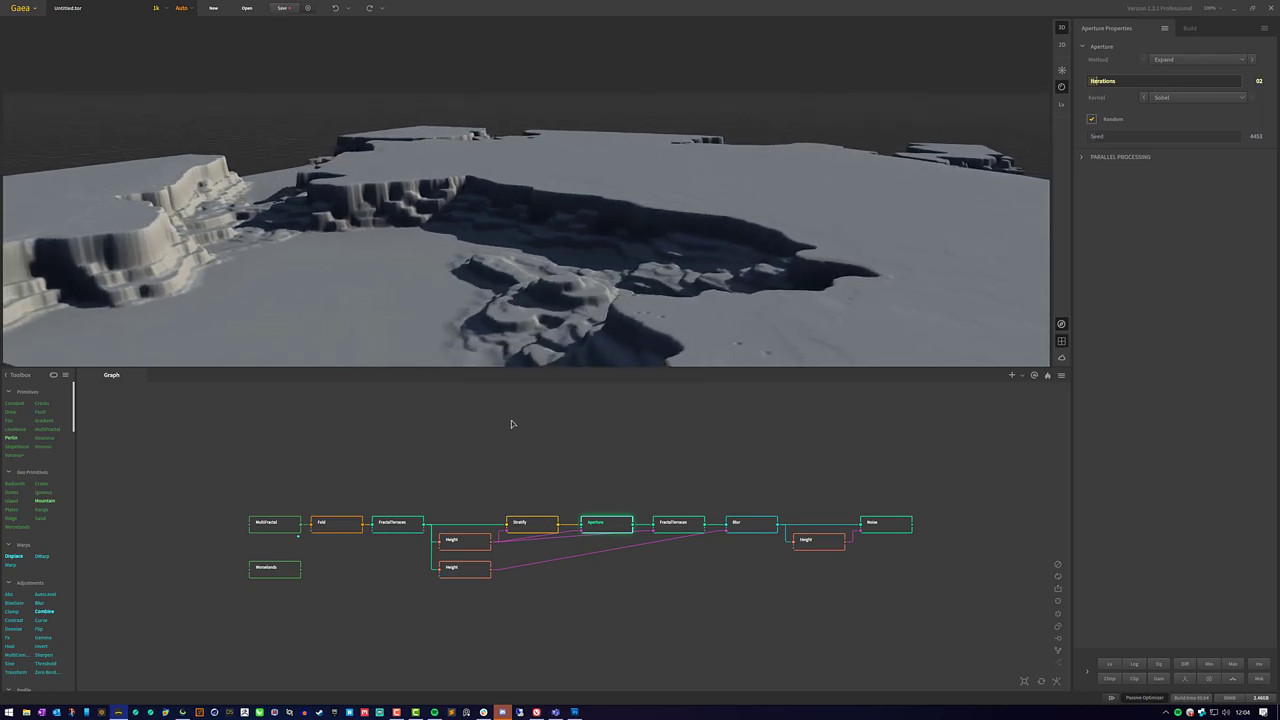
{"action": "left_click", "coordinate": [677, 528]}
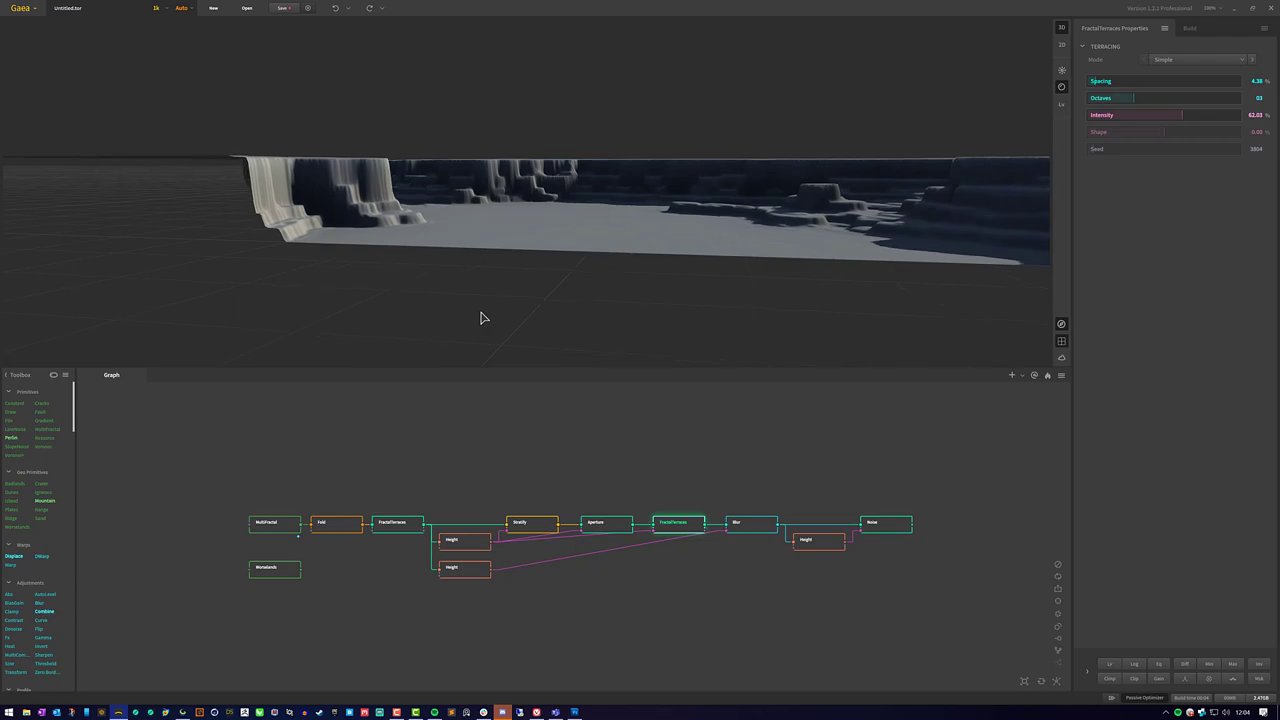
{"action": "left_click", "coordinate": [744, 530]}
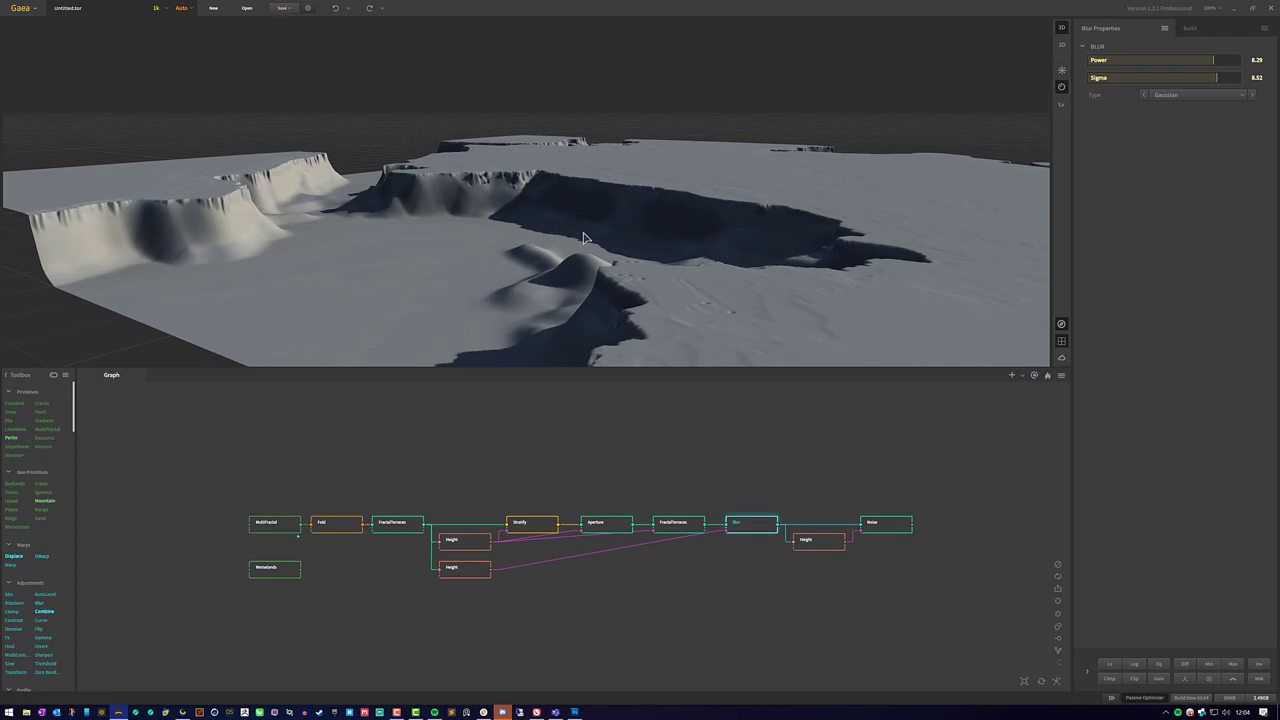
{"action": "left_click_drag", "start_coordinate": [534, 283], "coordinate": [618, 188]}
{"action": "scroll", "coordinate": [588, 238], "scroll_direction": "up", "scroll_amount": 2}
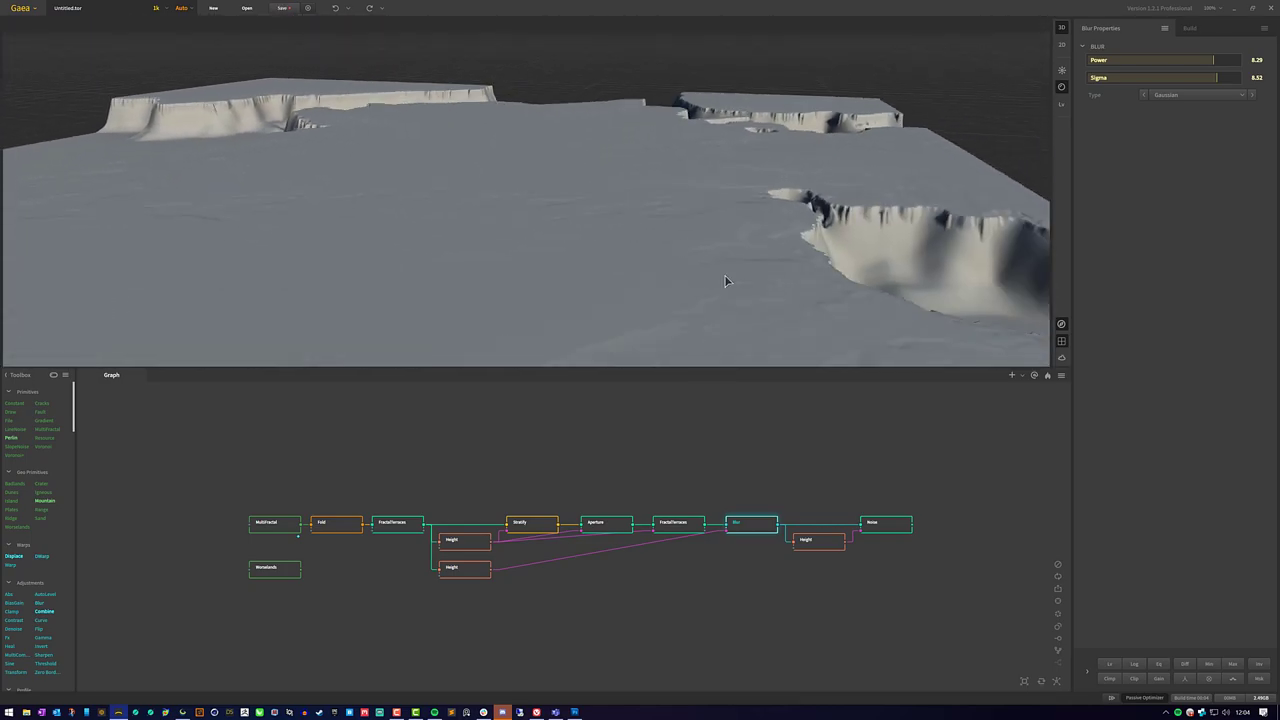
{"action": "left_click_drag", "start_coordinate": [727, 281], "coordinate": [533, 162]}
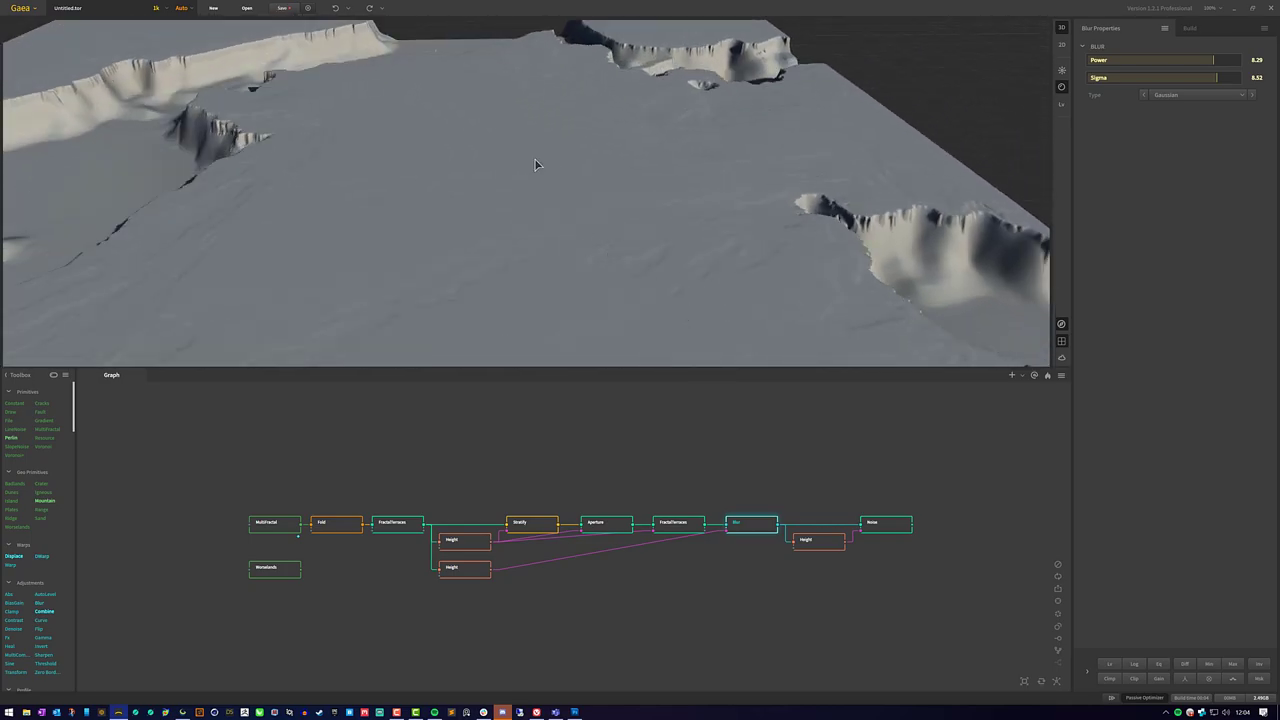
Compare the final Noise node's output with the Height mask that limits it to the plateau tops
{"action": "left_click", "coordinate": [897, 525]}
{"action": "left_click_drag", "start_coordinate": [513, 193], "coordinate": [526, 277]}
{"action": "left_click", "coordinate": [825, 551]}
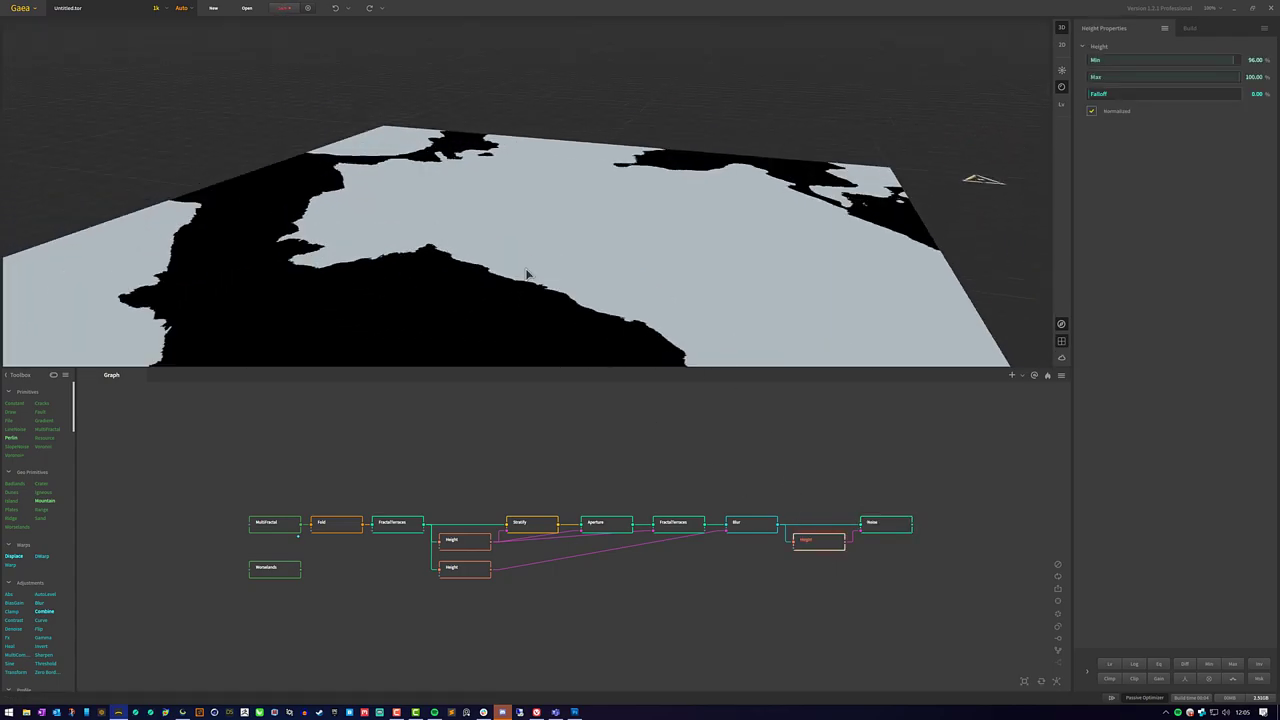
{"action": "left_click", "coordinate": [889, 527]}
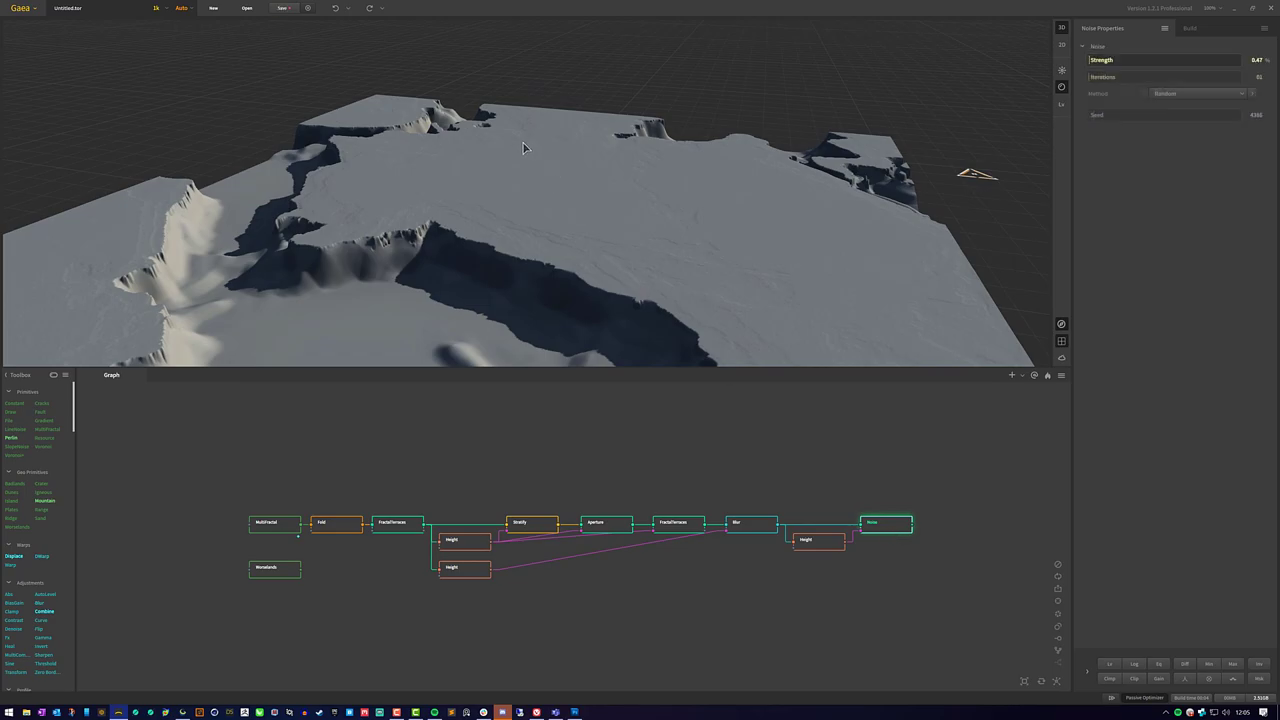
{"action": "left_click_drag", "start_coordinate": [523, 148], "coordinate": [556, 250]}
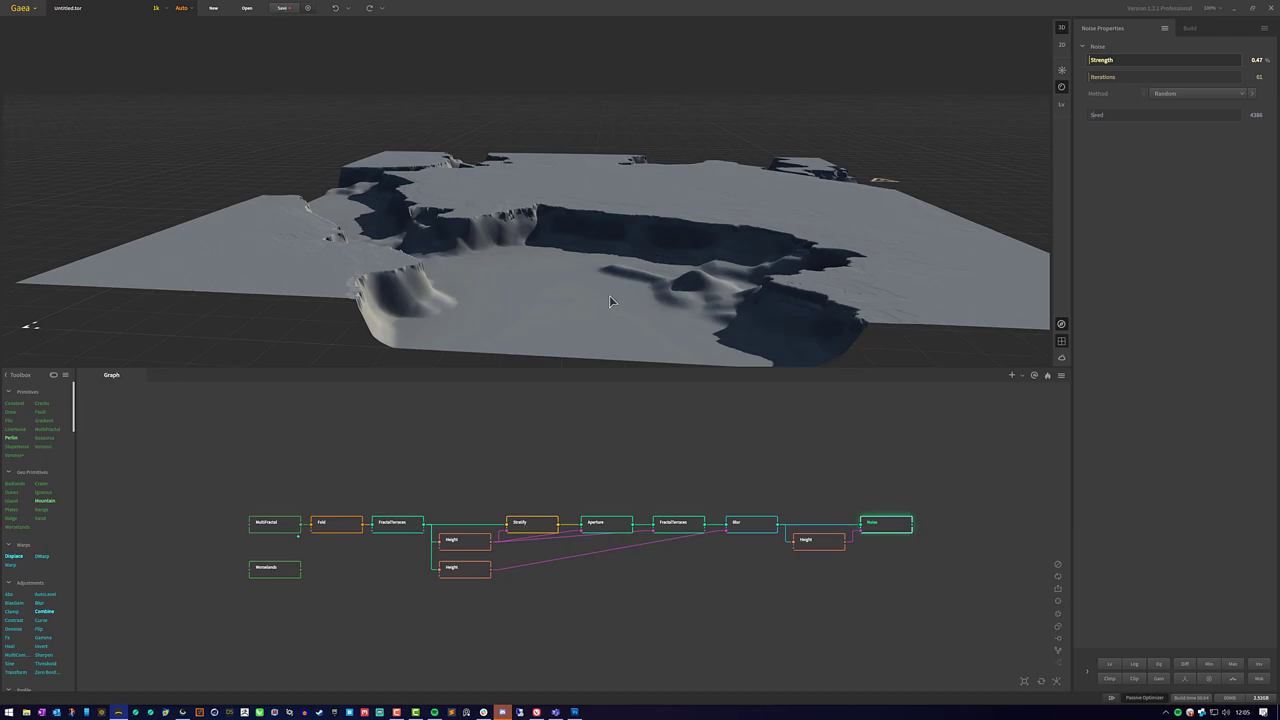
Inspect the finished terrain at the Noise node from several angles, checking the canyon walls, floor and plateau surface
{"action": "left_click_drag", "start_coordinate": [571, 223], "coordinate": [582, 254]}
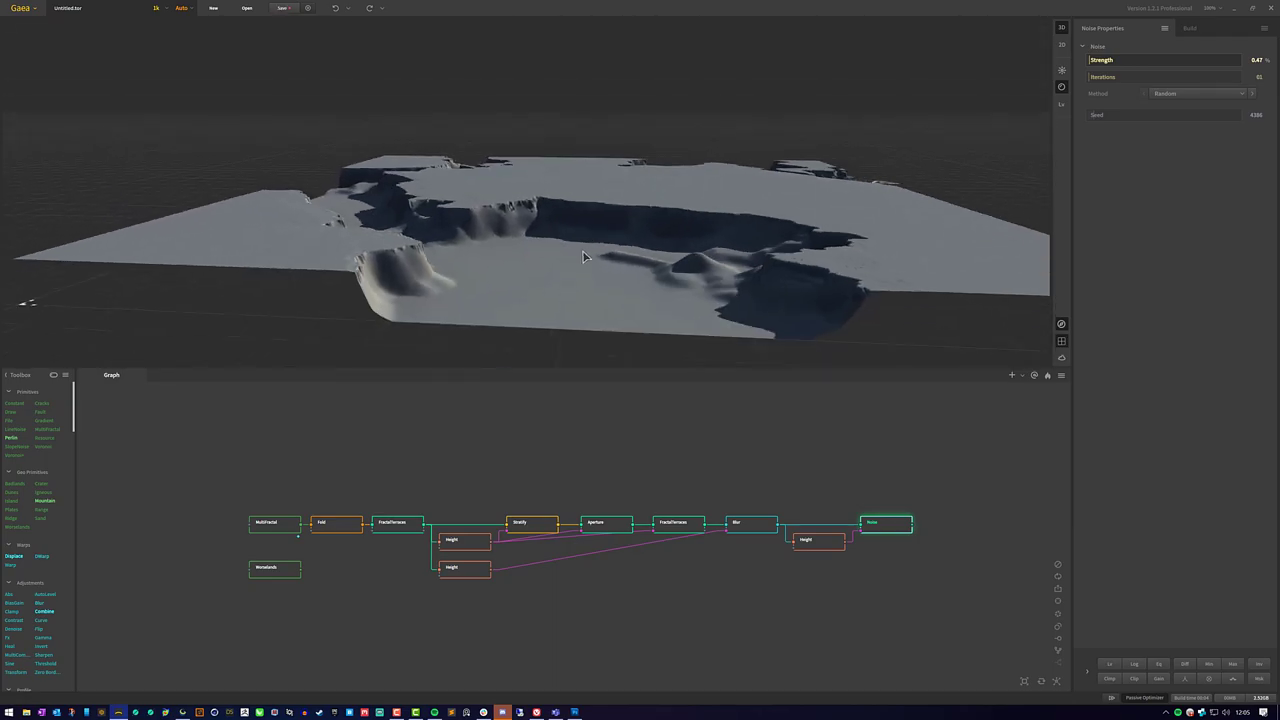
{"action": "scroll", "coordinate": [582, 255], "scroll_direction": "up", "scroll_amount": 3}
{"action": "scroll", "coordinate": [573, 256], "scroll_direction": "down", "scroll_amount": 2}
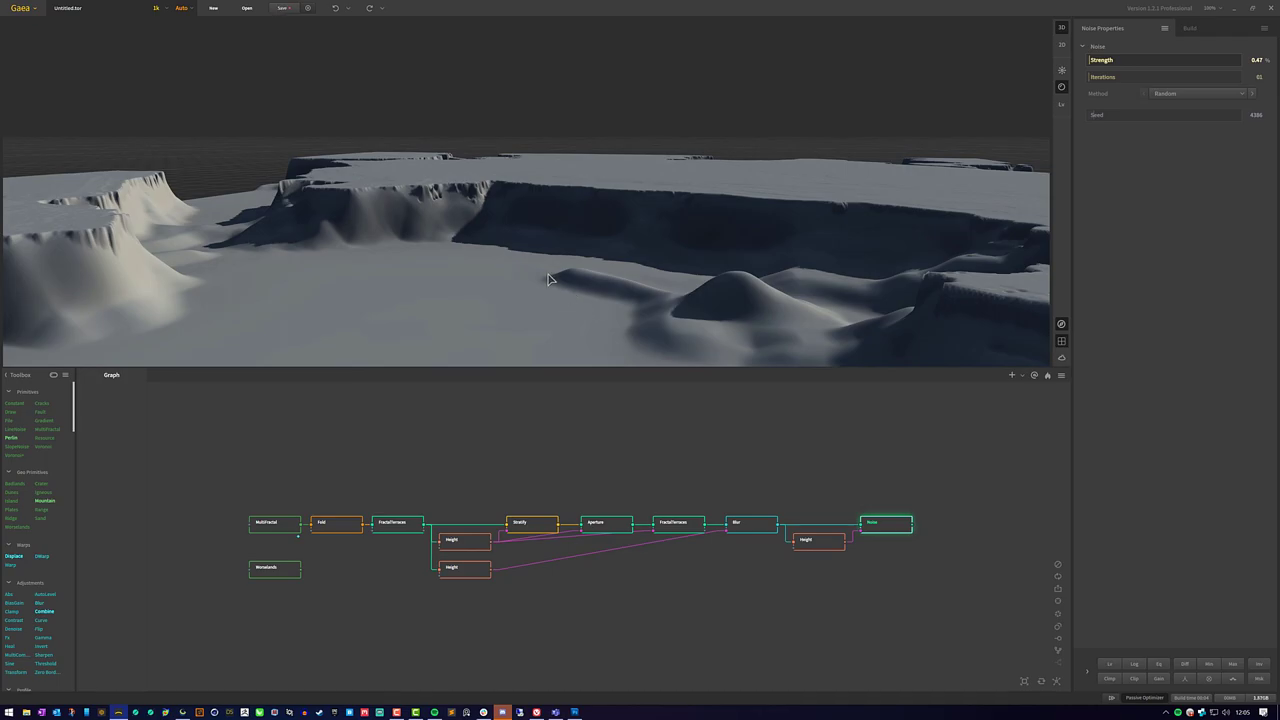
{"action": "left_click_drag", "start_coordinate": [575, 235], "coordinate": [527, 165]}
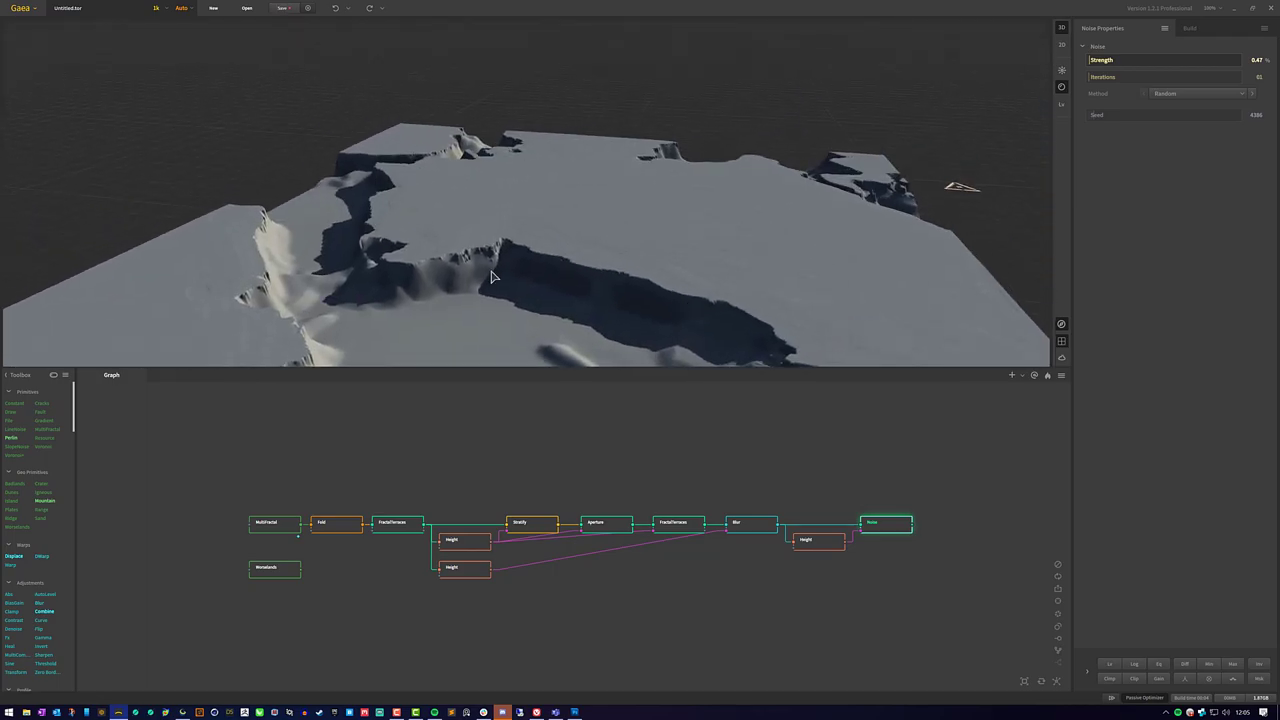
{"action": "mouse_move", "coordinate": [517, 268]}
{"action": "left_mouse_down"}
{"action": "mouse_move", "coordinate": [538, 278]}
{"action": "mouse_move", "coordinate": [517, 287]}
{"action": "mouse_move", "coordinate": [531, 288]}
{"action": "left_mouse_up"}
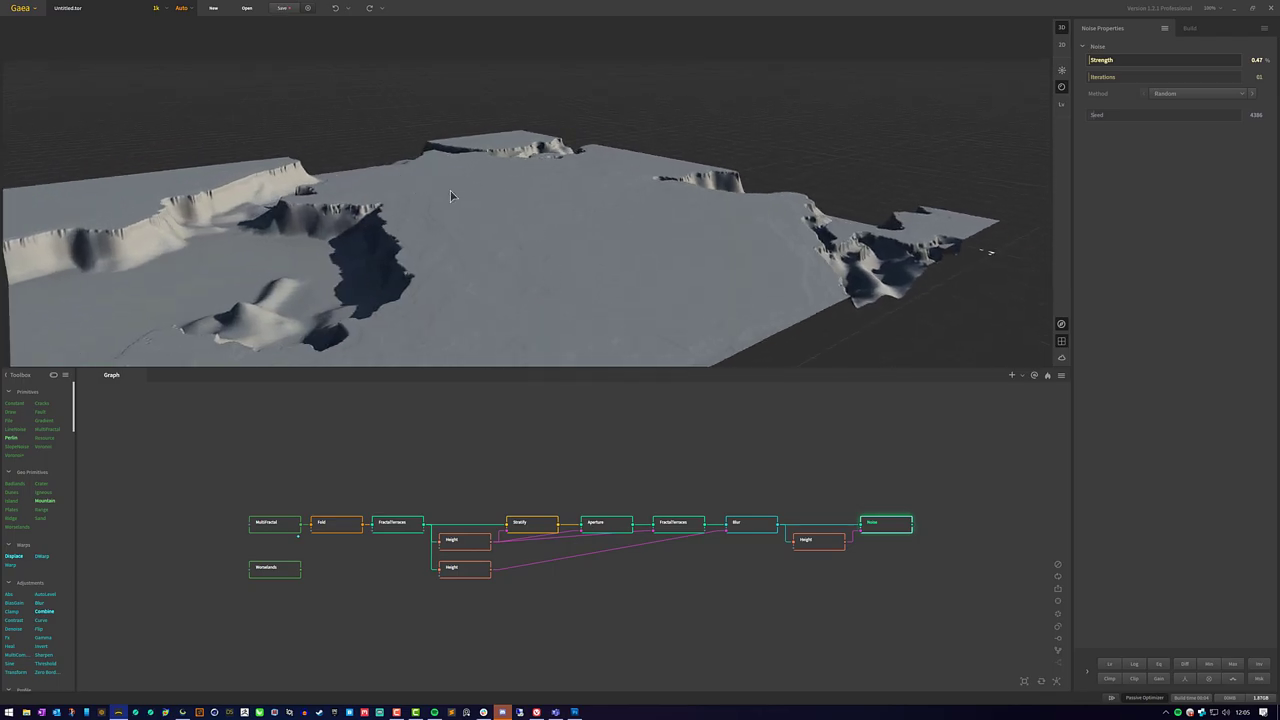
{"action": "left_click_drag", "start_coordinate": [450, 196], "coordinate": [551, 334]}
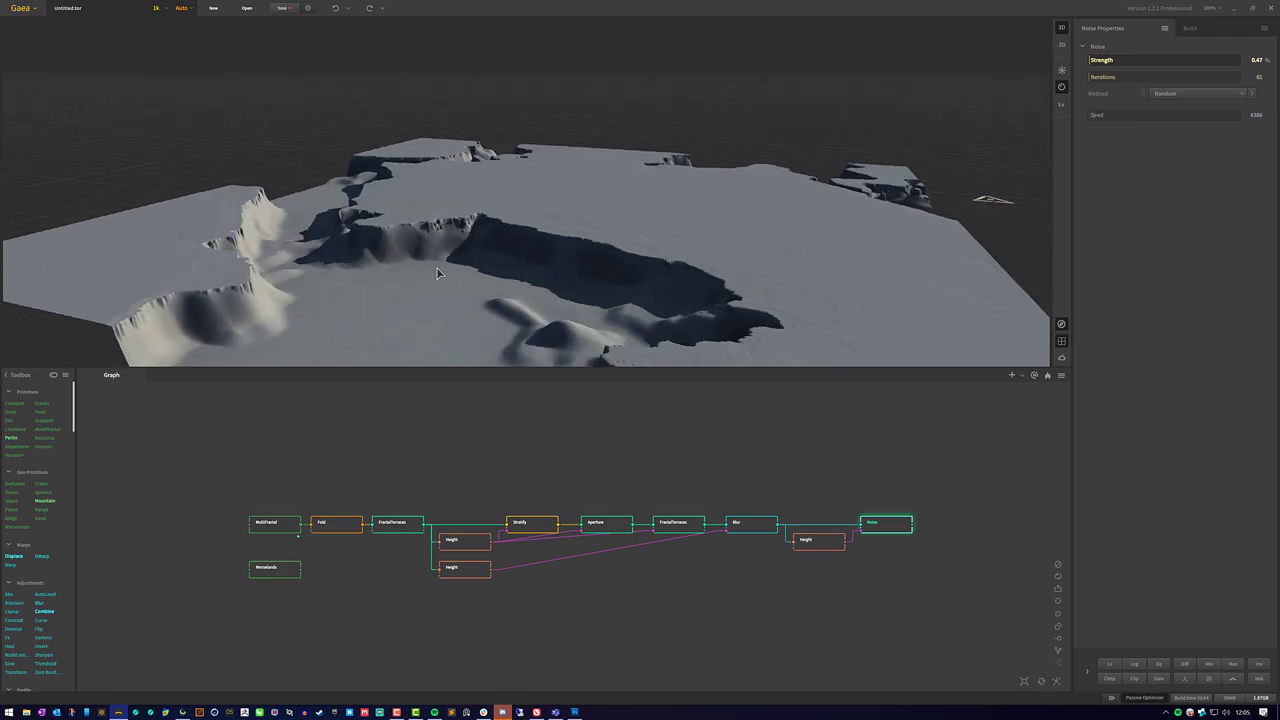
{"action": "left_click_drag", "start_coordinate": [437, 268], "coordinate": [437, 281]}
{"action": "left_click_drag", "start_coordinate": [492, 168], "coordinate": [492, 188]}
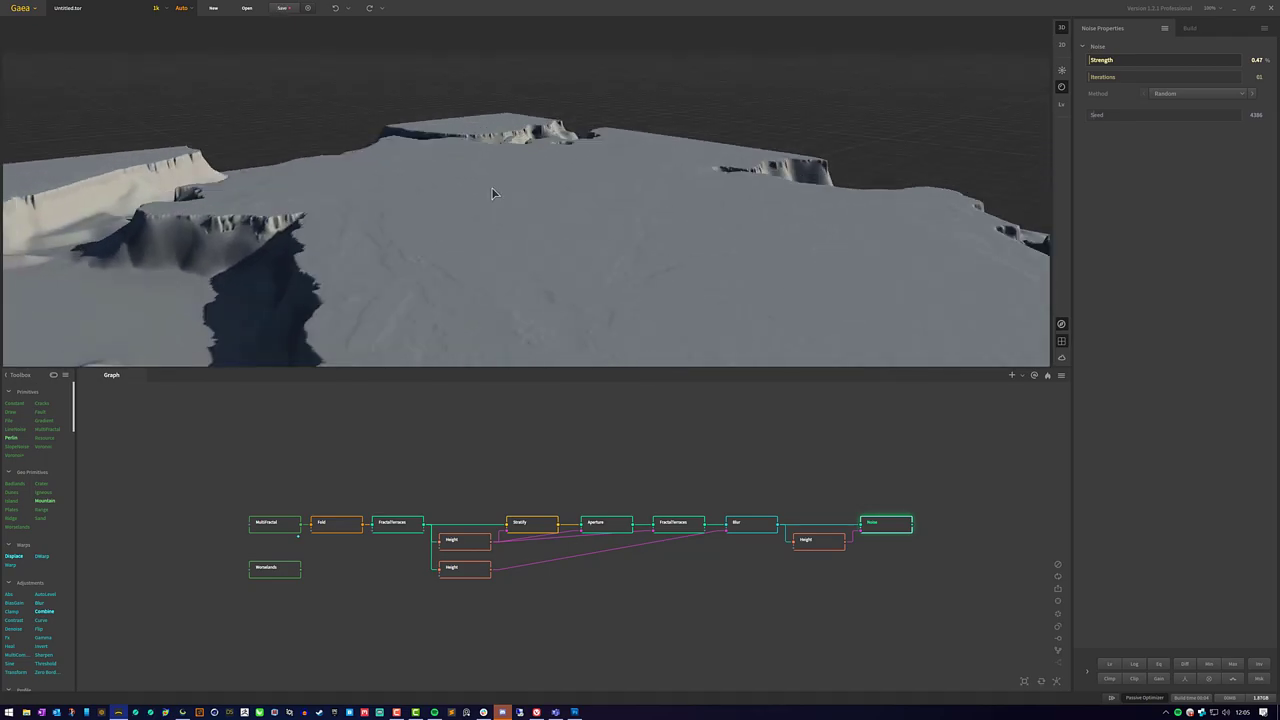
{"action": "left_click_drag", "start_coordinate": [615, 231], "coordinate": [553, 243]}
{"action": "middle_click_drag", "start_coordinate": [490, 298], "coordinate": [550, 232]}
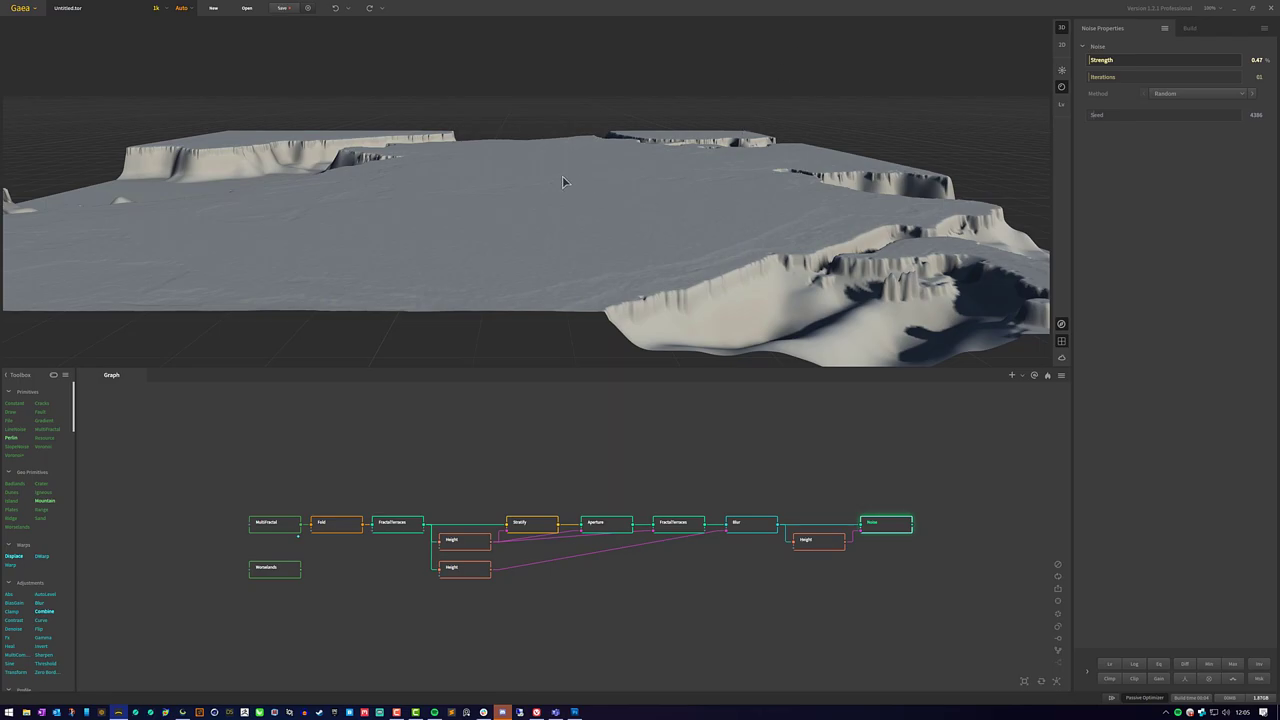
{"action": "mouse_move", "coordinate": [556, 182]}
{"action": "left_mouse_down"}
{"action": "mouse_move", "coordinate": [503, 160]}
{"action": "mouse_move", "coordinate": [545, 180]}
{"action": "left_mouse_up"}
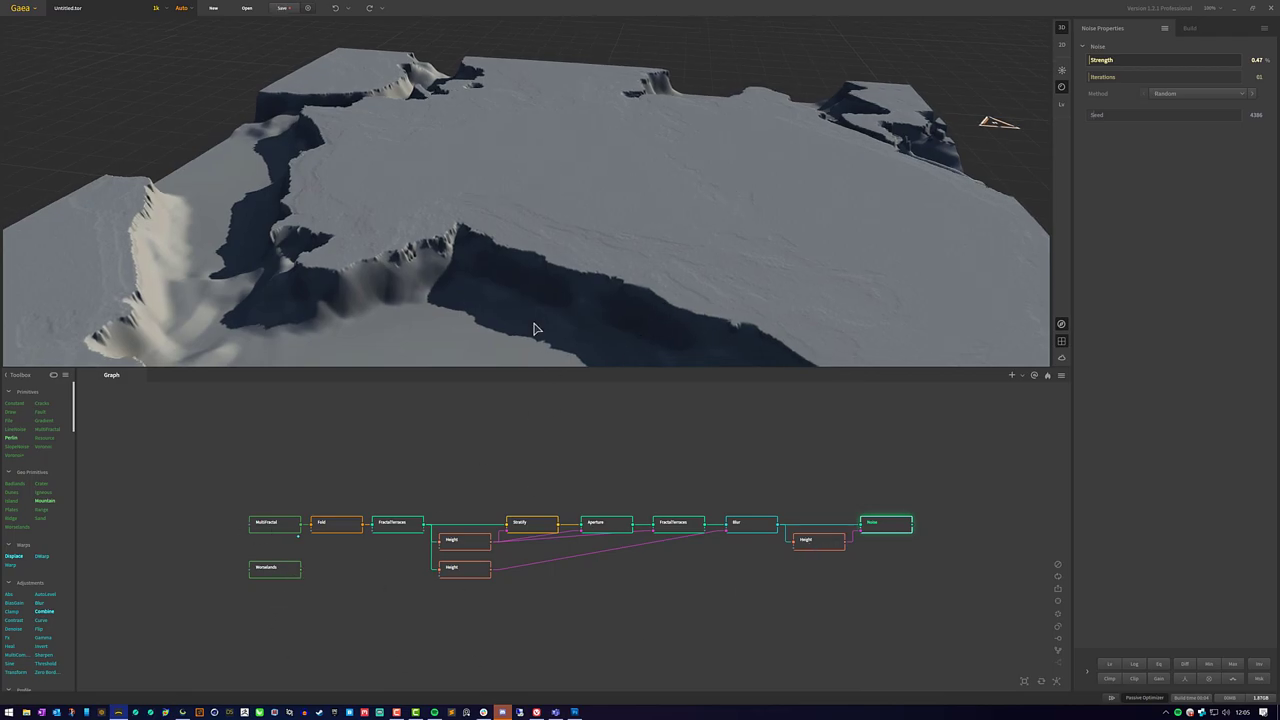
{"action": "left_click_drag", "start_coordinate": [529, 204], "coordinate": [532, 232]}
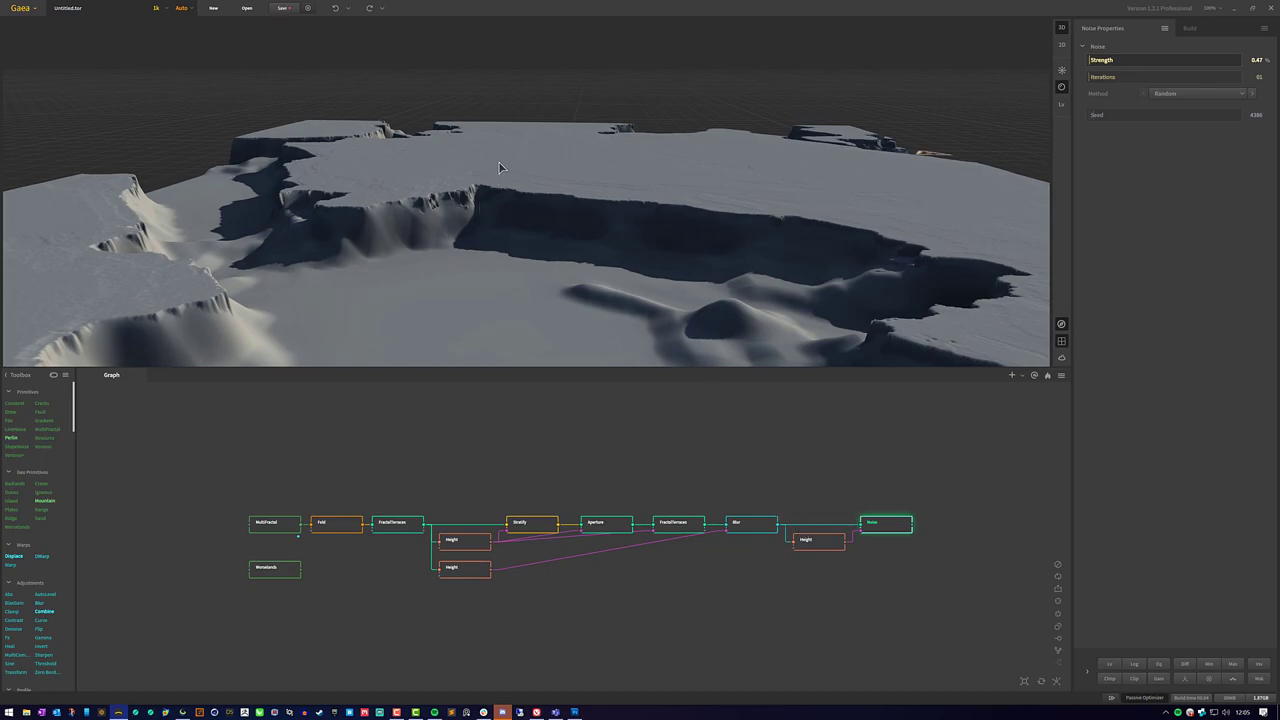
{"action": "left_click_drag", "start_coordinate": [523, 216], "coordinate": [544, 198]}
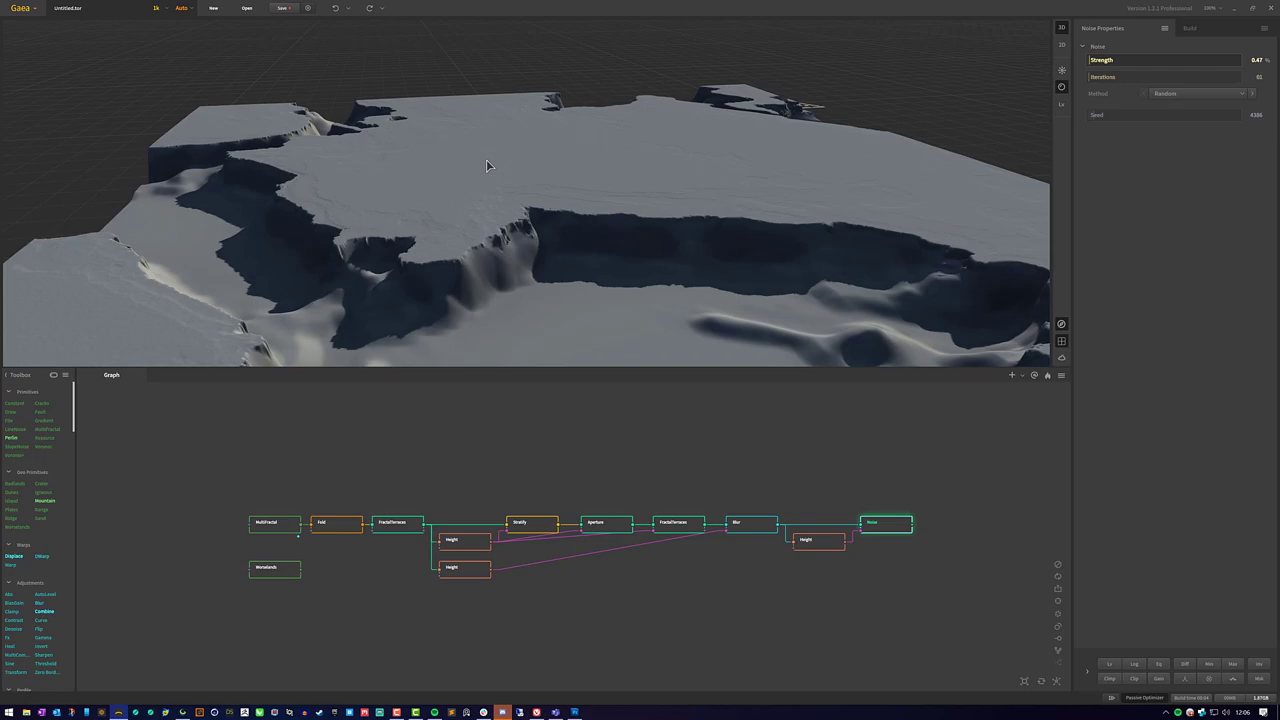
{"action": "left_click_drag", "start_coordinate": [544, 204], "coordinate": [482, 270]}
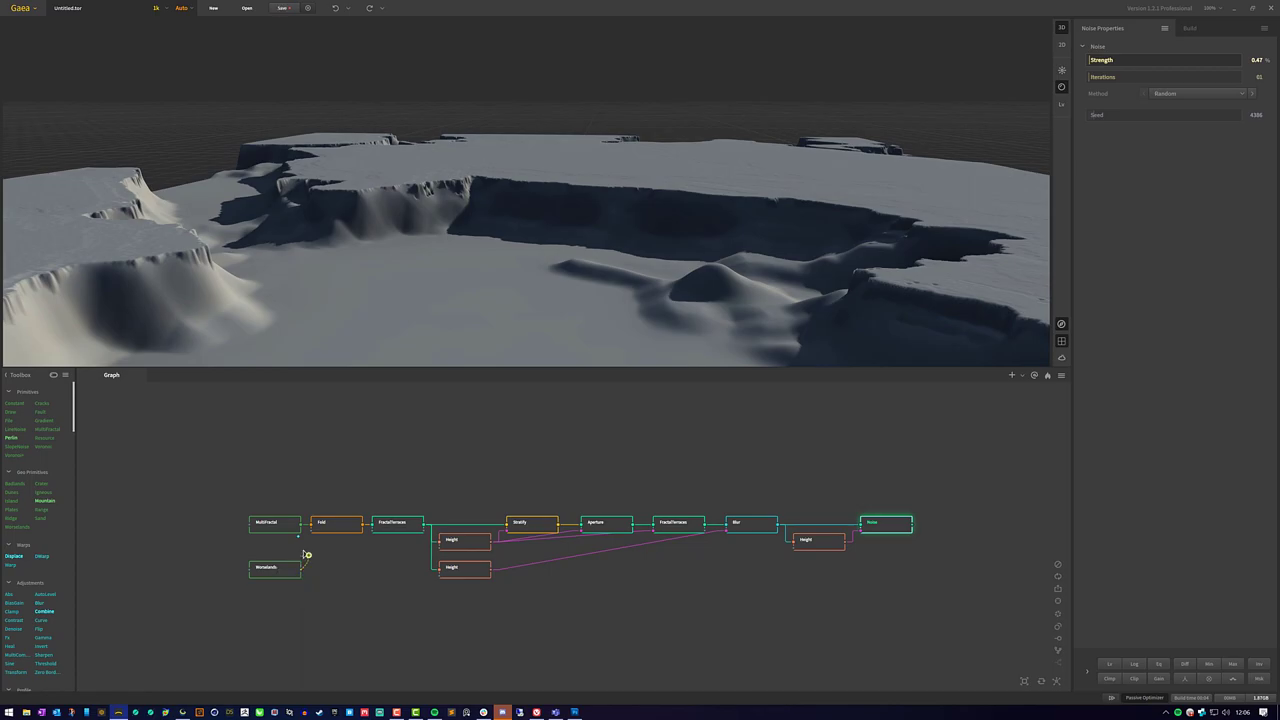
Preview the unconnected primitive below MultiFractal, check its Structures options, and examine its base terrain from several angles
{"action": "left_click", "coordinate": [279, 605]}
{"action": "left_click", "coordinate": [278, 570]}
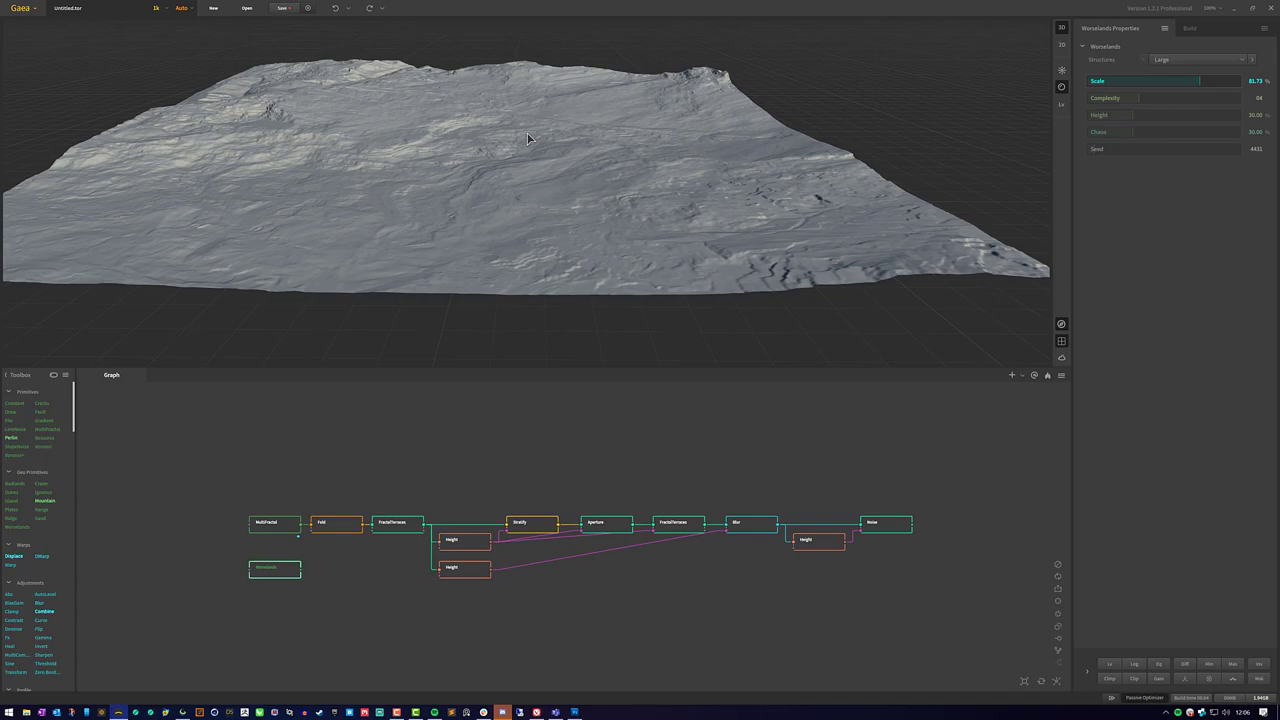
{"action": "left_click", "coordinate": [1160, 57]}
{"action": "left_click", "coordinate": [1174, 88]}
{"action": "left_click_drag", "start_coordinate": [606, 135], "coordinate": [520, 124]}
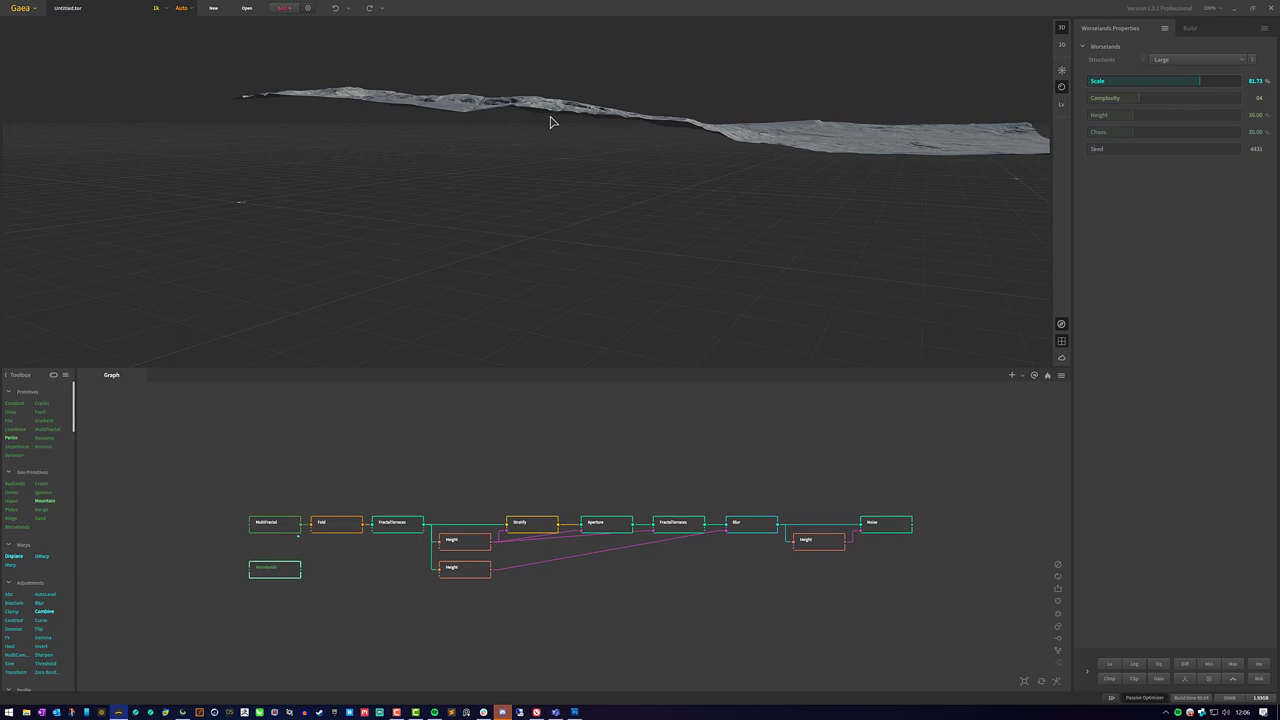
{"action": "left_click_drag", "start_coordinate": [723, 174], "coordinate": [697, 154]}
{"action": "scroll", "coordinate": [694, 153], "scroll_direction": "up", "scroll_amount": 3}
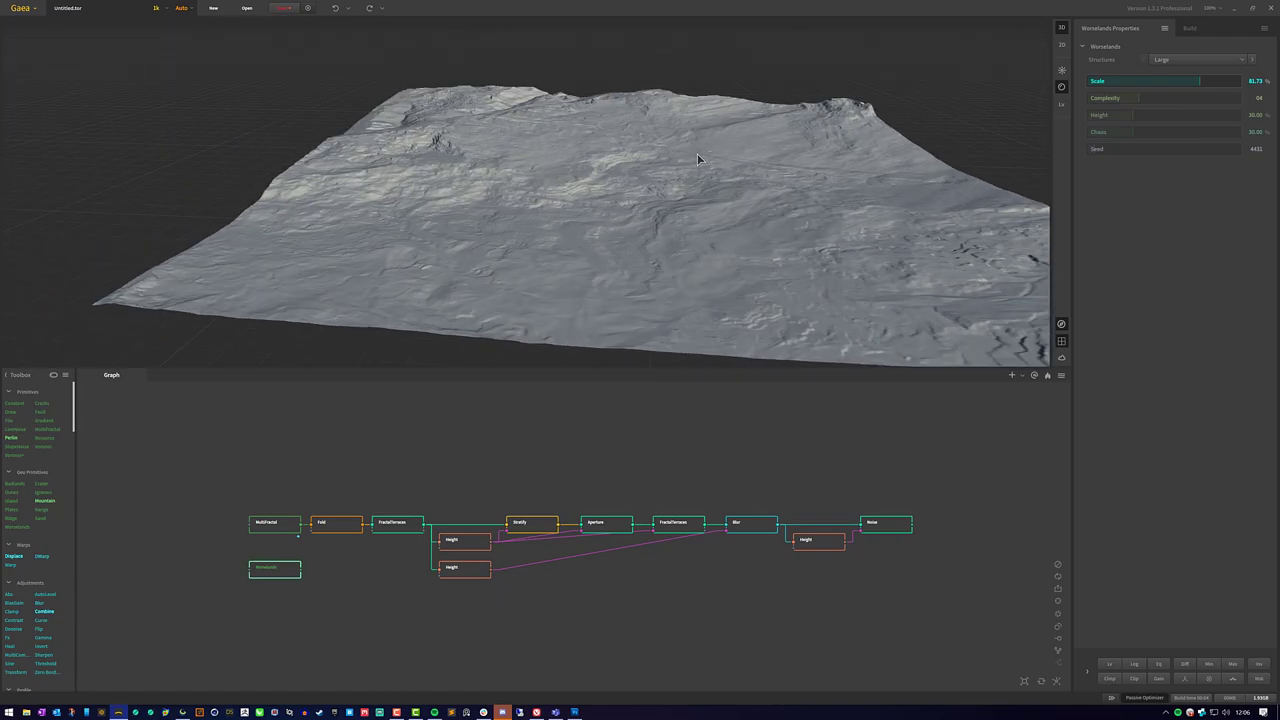
Feed the Fold node from the primitive below MultiFractal in place of MultiFractal and view the rebuilt terrain
{"action": "left_click_drag", "start_coordinate": [301, 566], "coordinate": [311, 529]}
{"action": "left_click_drag", "start_coordinate": [570, 220], "coordinate": [350, 182]}
{"action": "scroll", "coordinate": [573, 188], "scroll_direction": "up", "scroll_amount": 2}
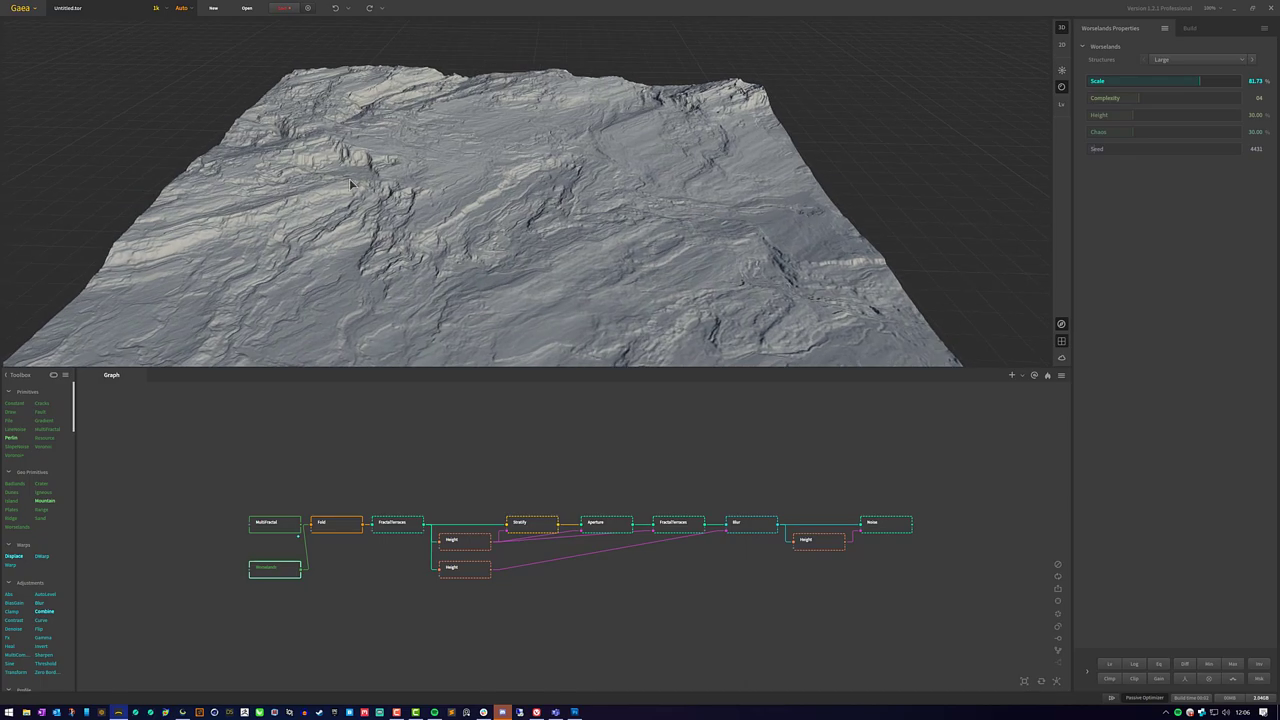
Preview the first FractalTerraces node and the Stratify node, examining the terraces and rock layers on the new base terrain
{"action": "left_click", "coordinate": [399, 530]}
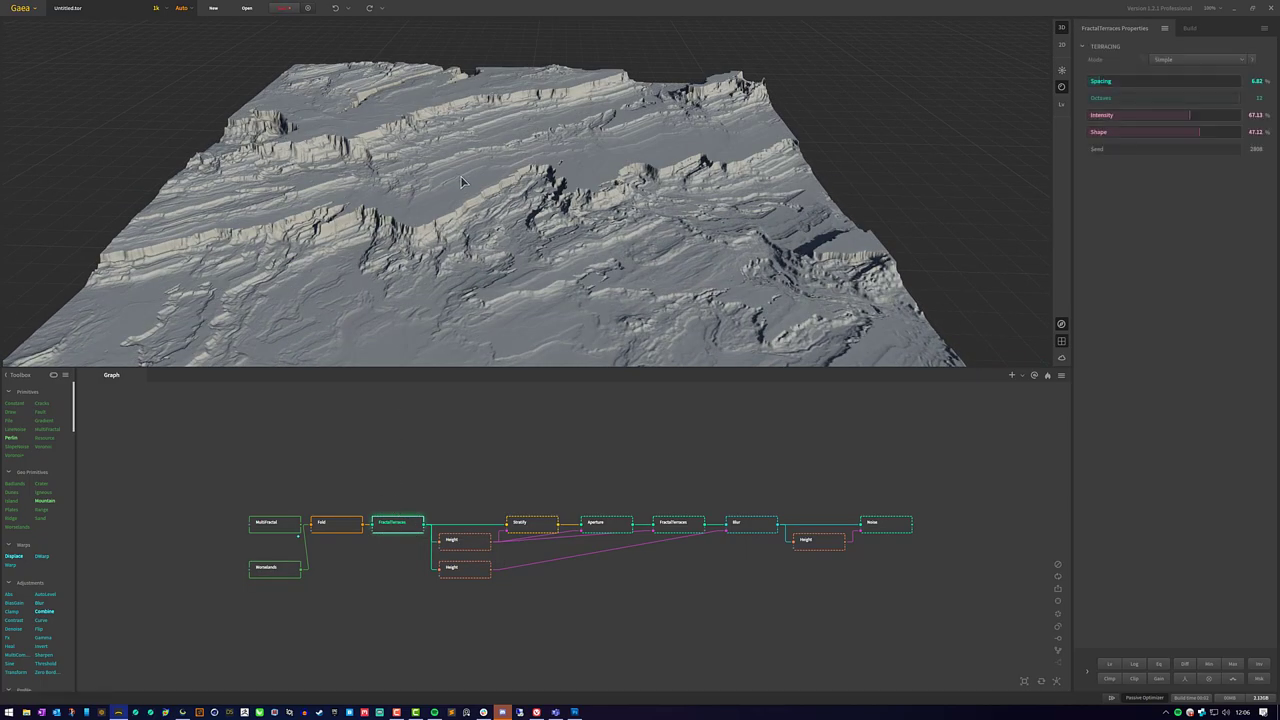
{"action": "left_click_drag", "start_coordinate": [462, 181], "coordinate": [461, 191]}
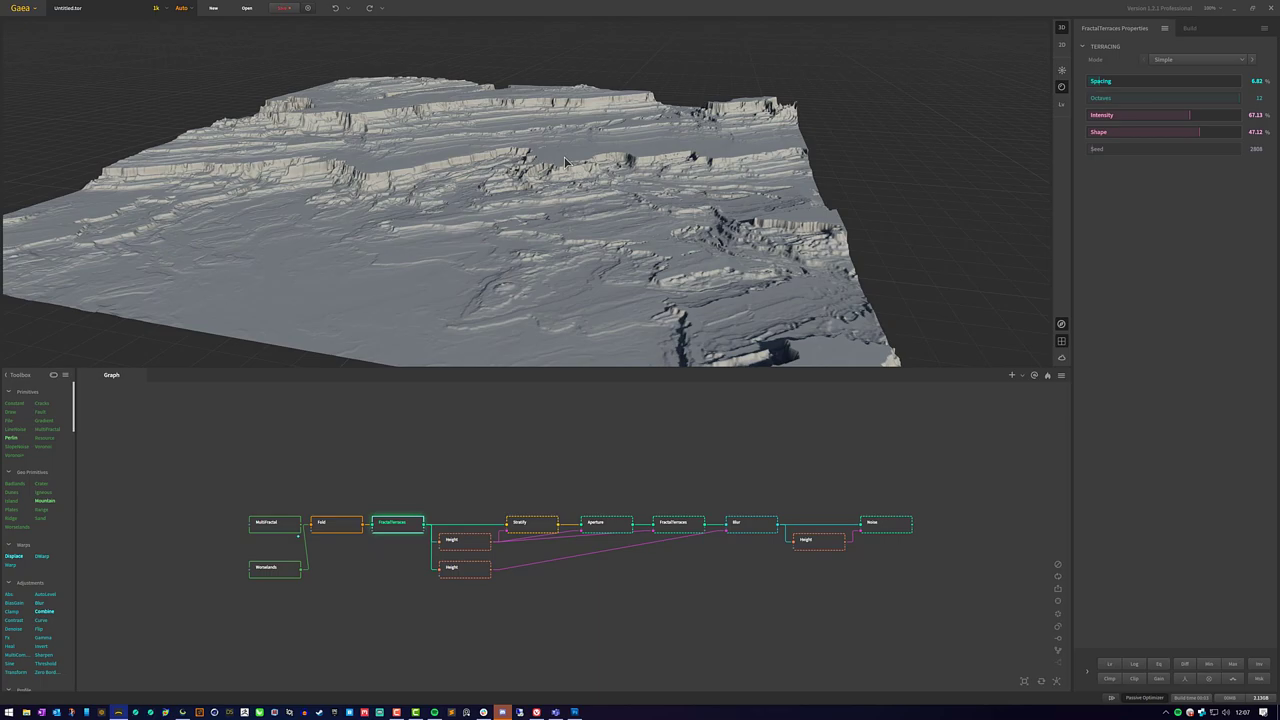
{"action": "left_click_drag", "start_coordinate": [565, 160], "coordinate": [710, 242]}
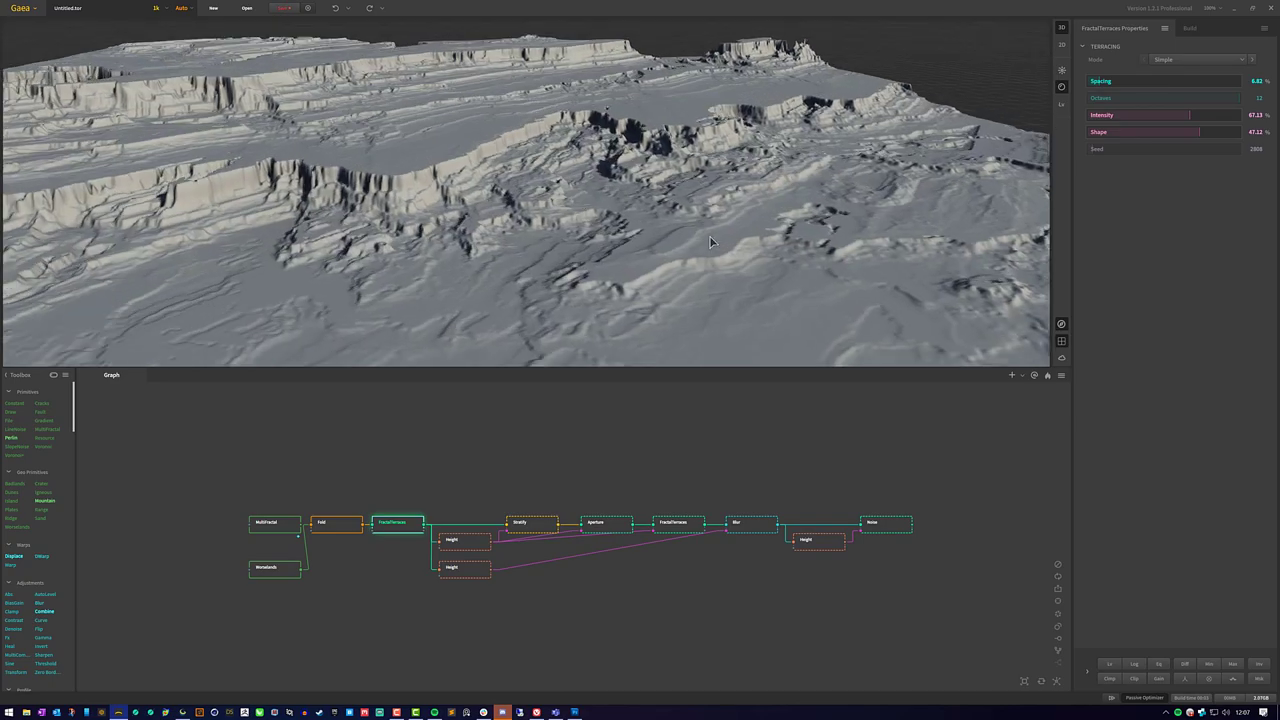
{"action": "scroll", "coordinate": [710, 242], "scroll_direction": "down", "scroll_amount": 3}
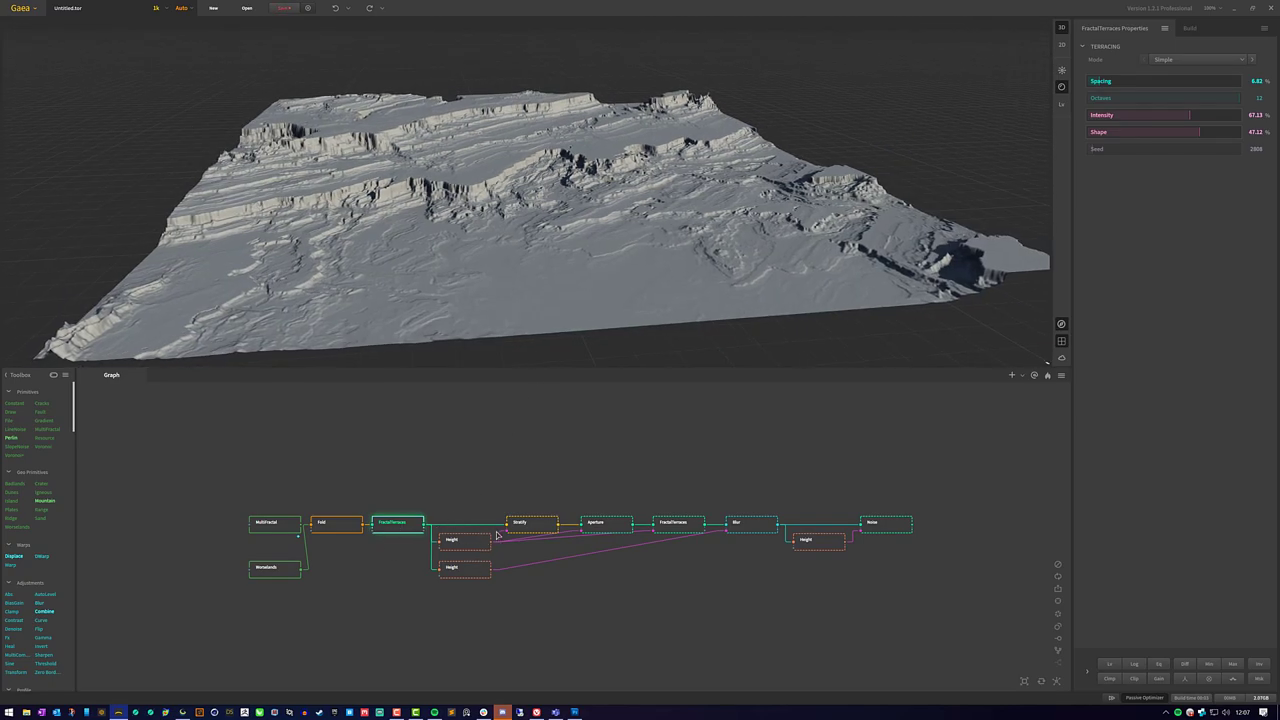
{"action": "left_click", "coordinate": [530, 524]}
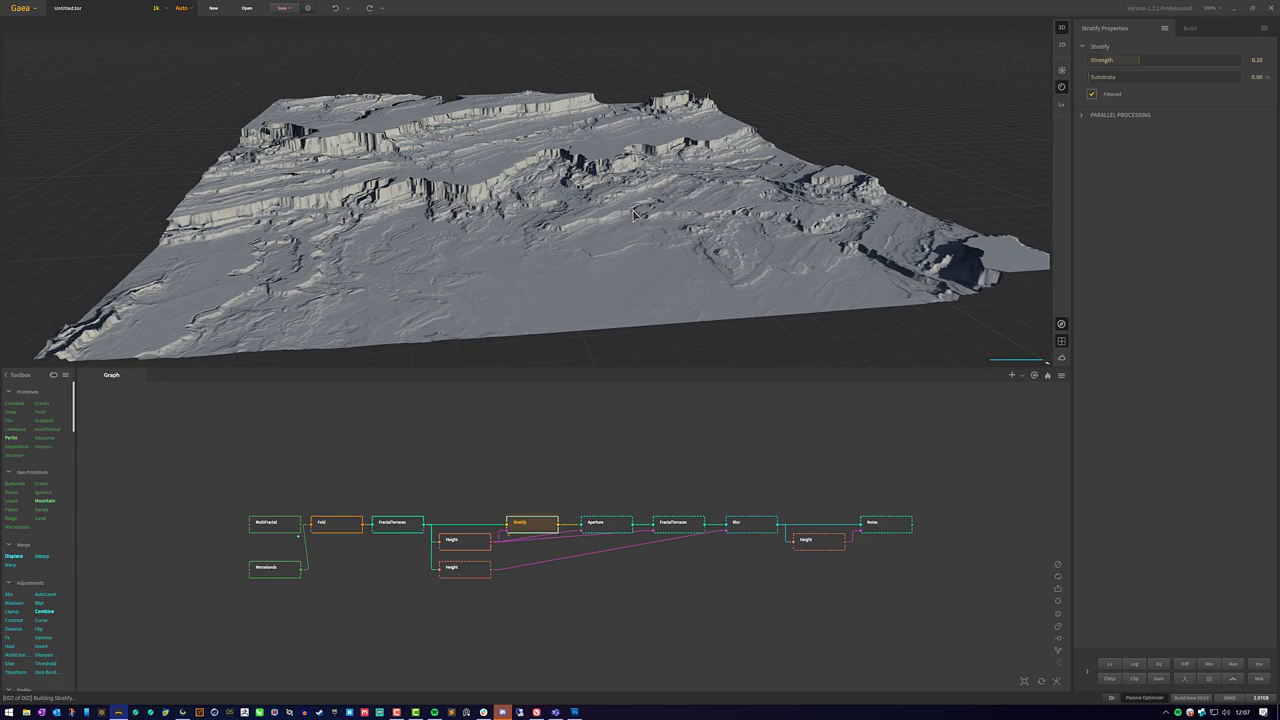
{"action": "left_click_drag", "start_coordinate": [575, 282], "coordinate": [615, 340]}
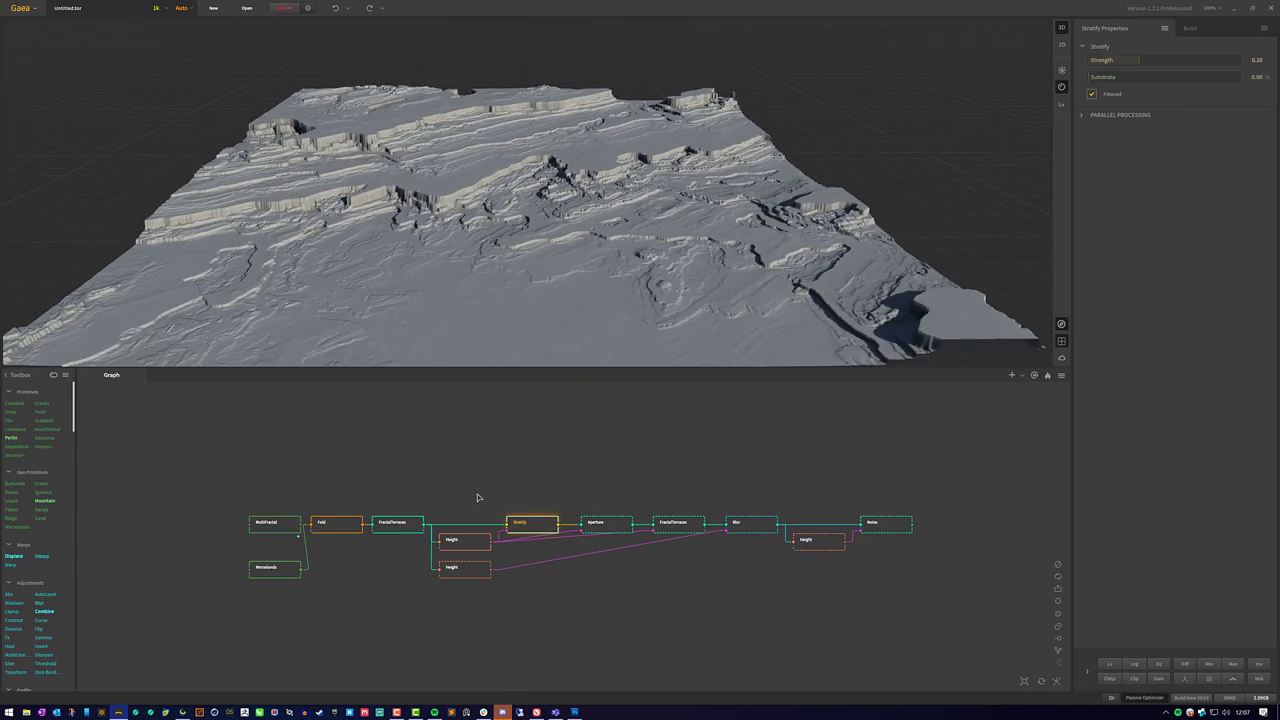
Lower the Max of the upper Height mask that feeds Stratify to 60.63%
{"action": "left_click", "coordinate": [488, 542]}
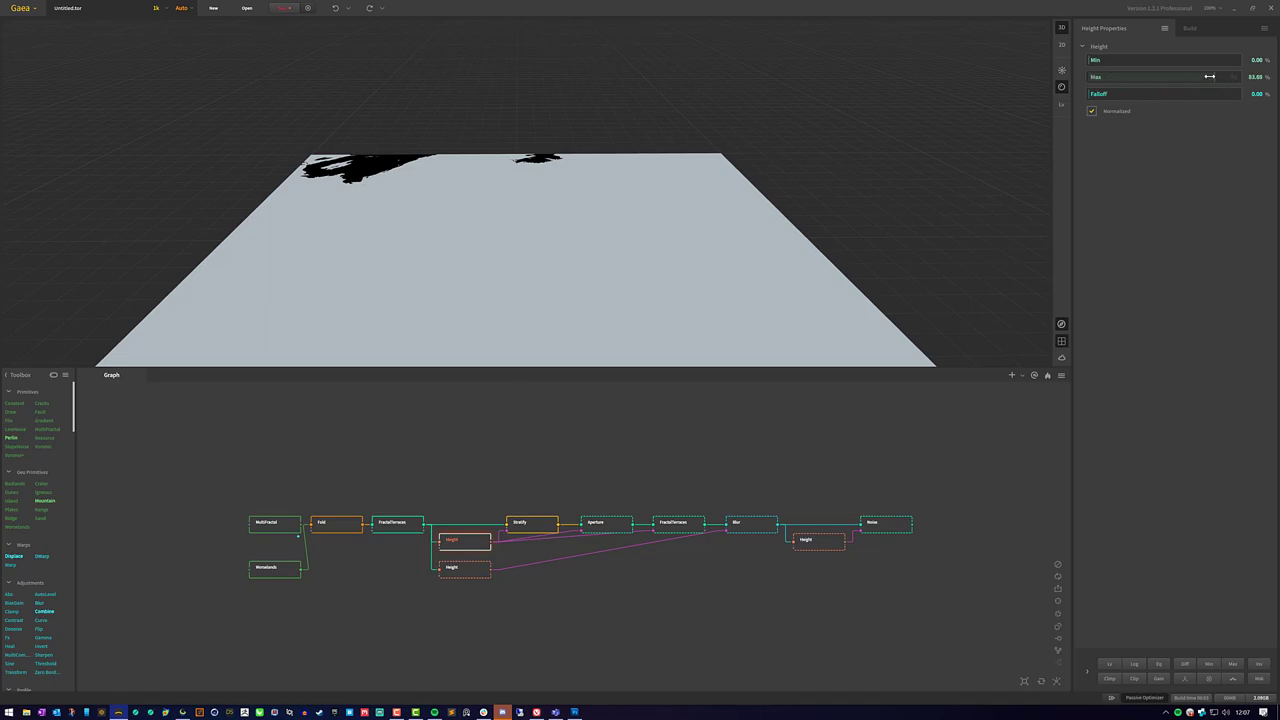
{"action": "left_click_drag", "start_coordinate": [1209, 76], "coordinate": [1192, 77]}
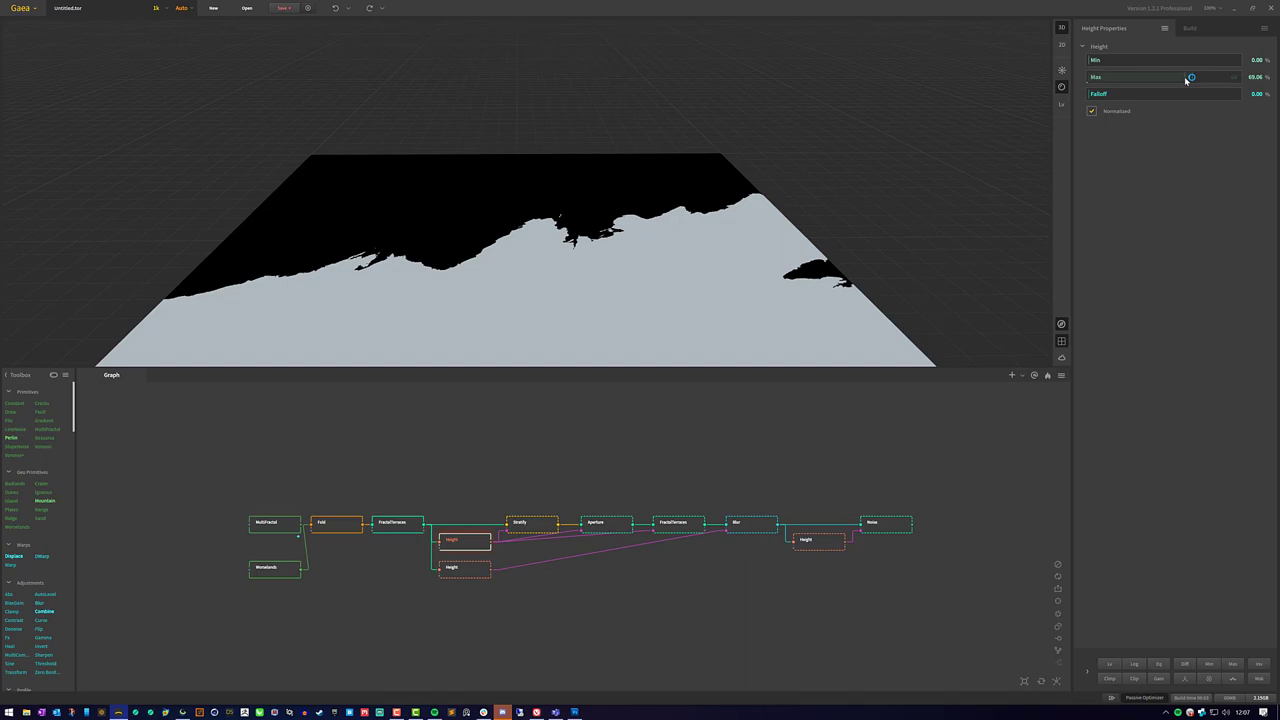
{"action": "left_click_drag", "start_coordinate": [1176, 80], "coordinate": [1165, 80]}
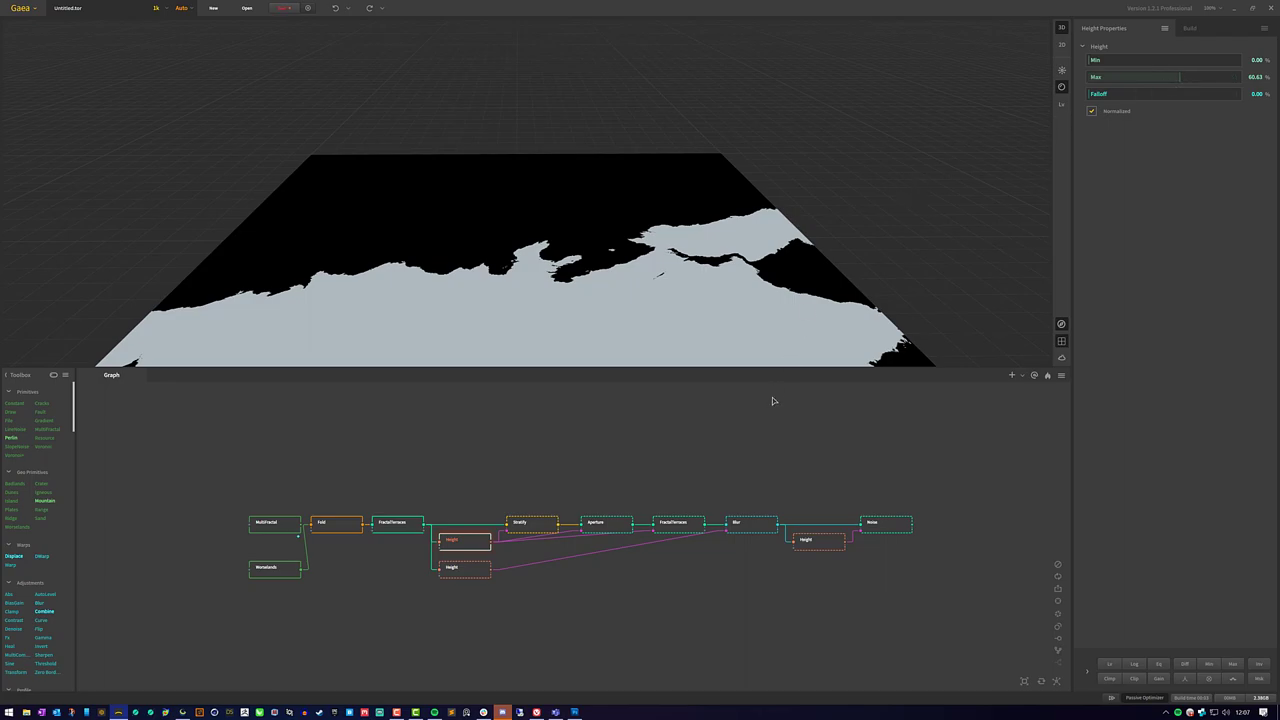
Compare the Stratify node's output with the first FractalTerraces node's output under the adjusted Height mask
{"action": "left_click", "coordinate": [540, 526]}
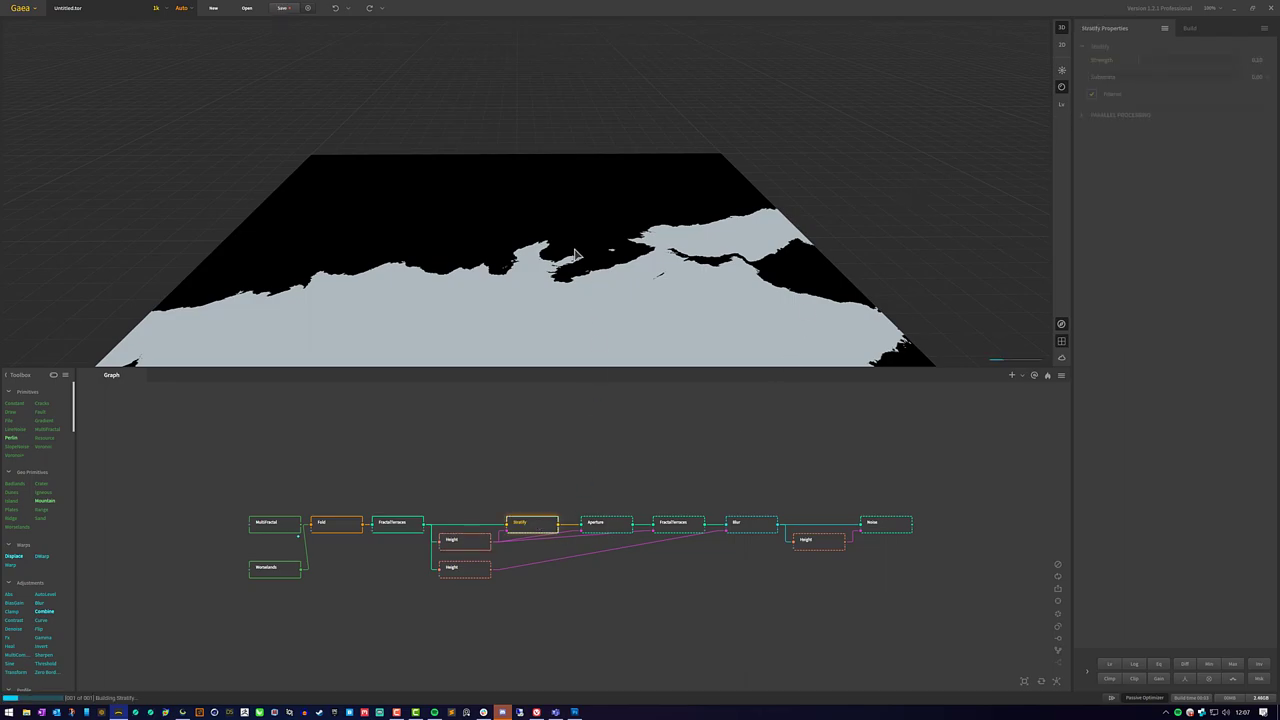
{"action": "left_click_drag", "start_coordinate": [568, 246], "coordinate": [556, 182]}
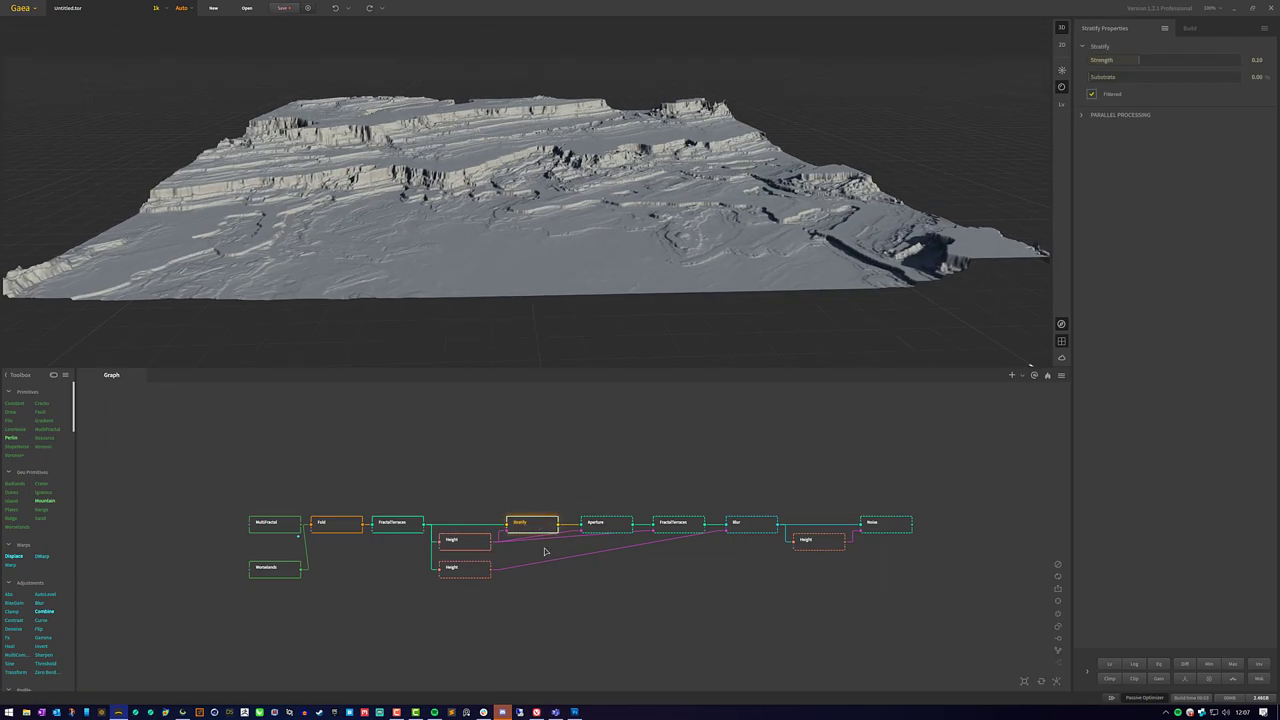
{"action": "left_click", "coordinate": [403, 528]}
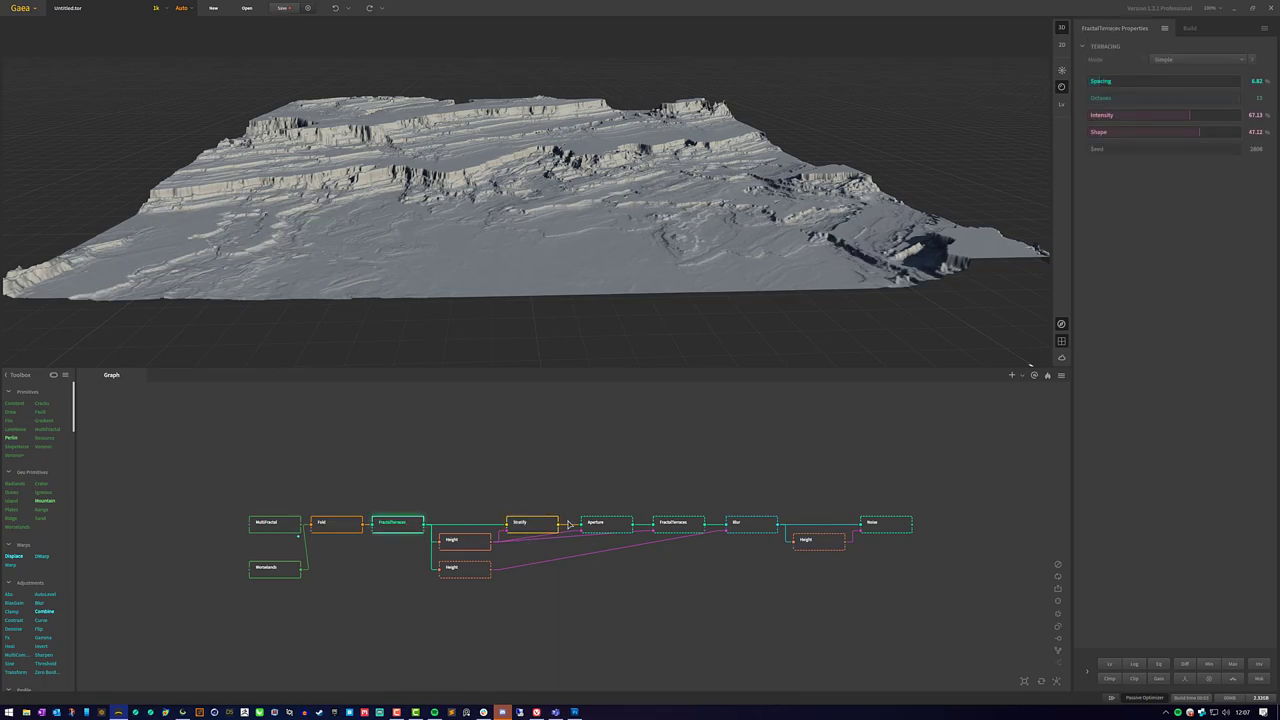
{"action": "left_click", "coordinate": [535, 527]}
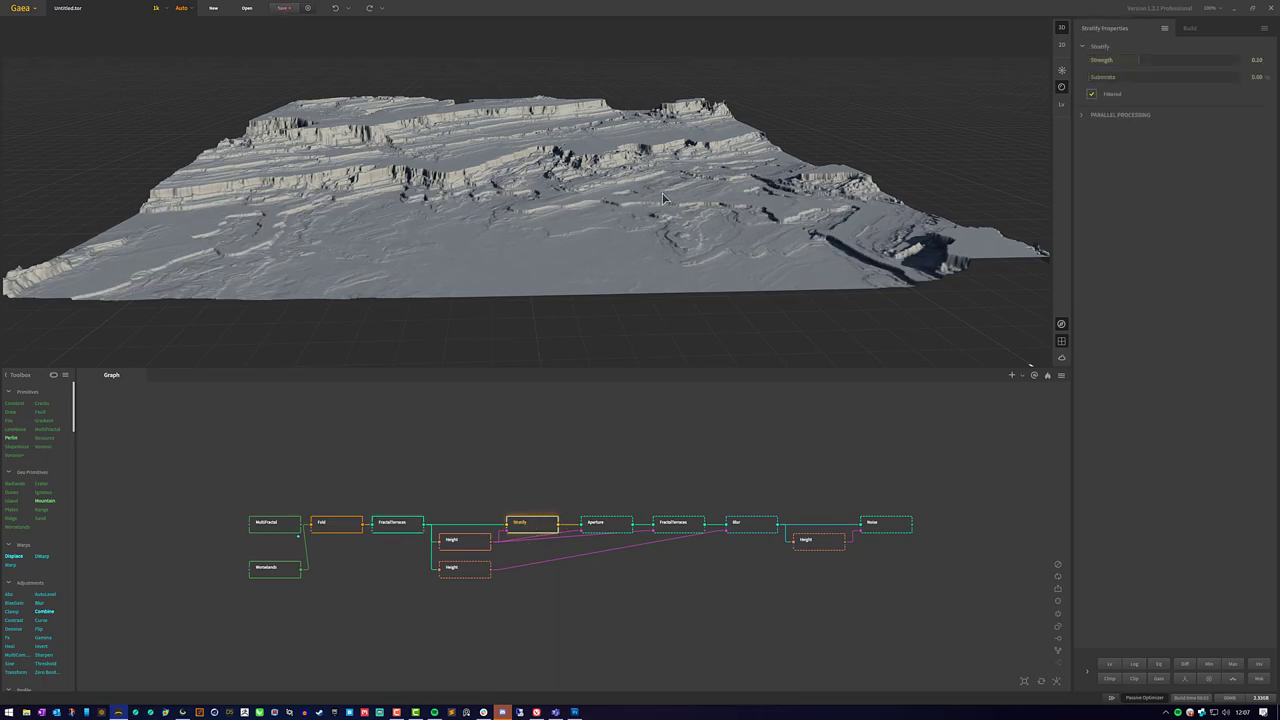
Preview Aperture, the second FractalTerraces and Blur in turn, examining the smoothed lower ground and cliff edges up close
{"action": "left_click", "coordinate": [609, 531]}
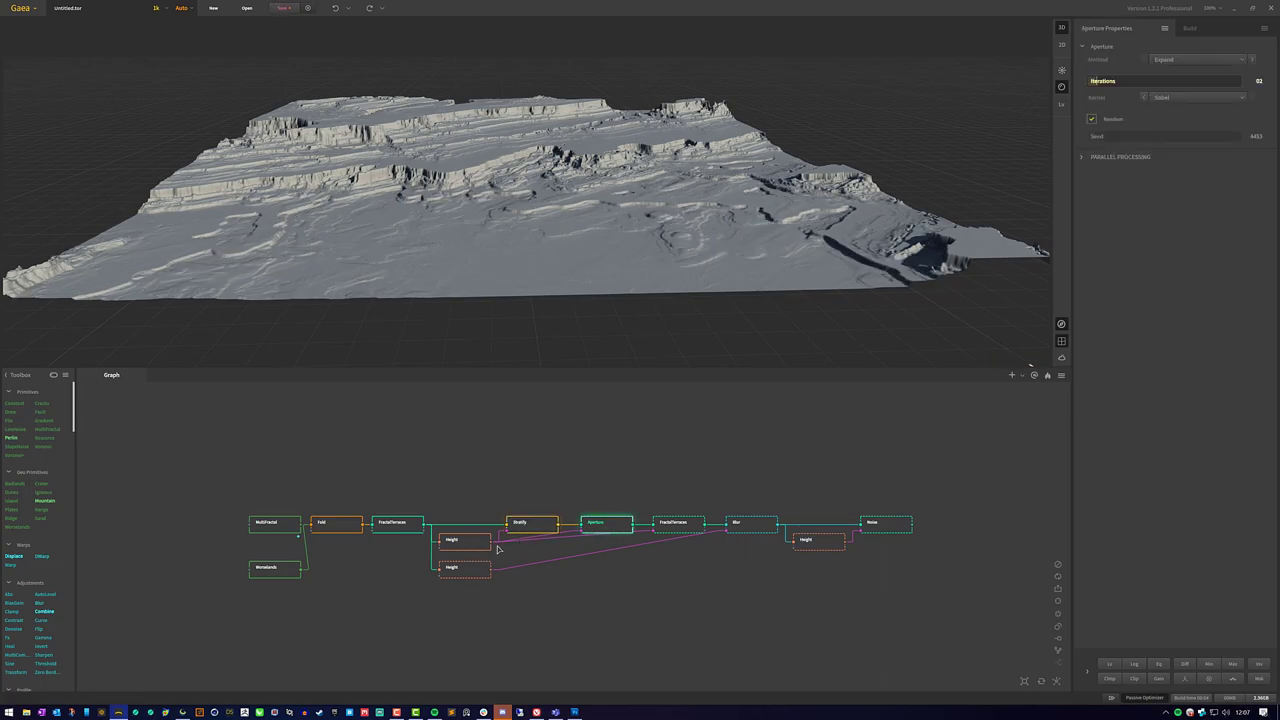
{"action": "left_click", "coordinate": [657, 532]}
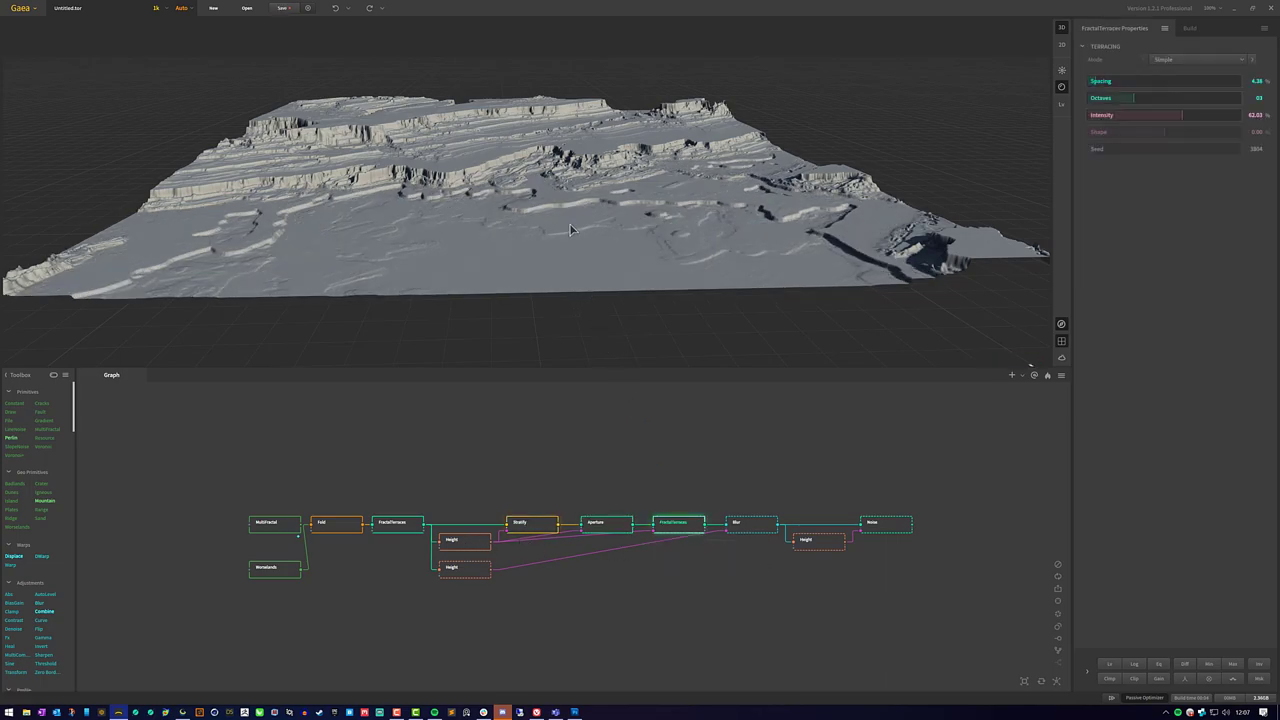
{"action": "left_click", "coordinate": [740, 524]}
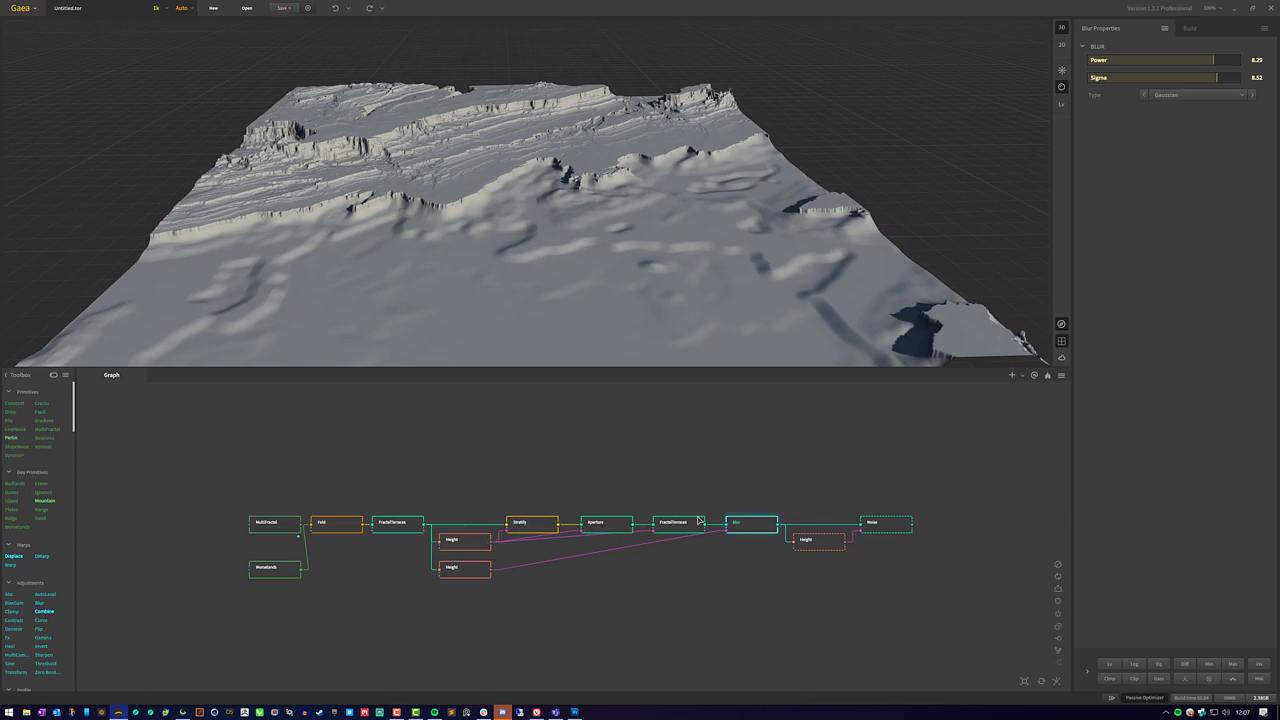
{"action": "left_click_drag", "start_coordinate": [620, 220], "coordinate": [626, 231]}
{"action": "scroll", "coordinate": [557, 146], "scroll_direction": "up", "scroll_amount": 5}
{"action": "left_click_drag", "start_coordinate": [557, 146], "coordinate": [514, 158]}
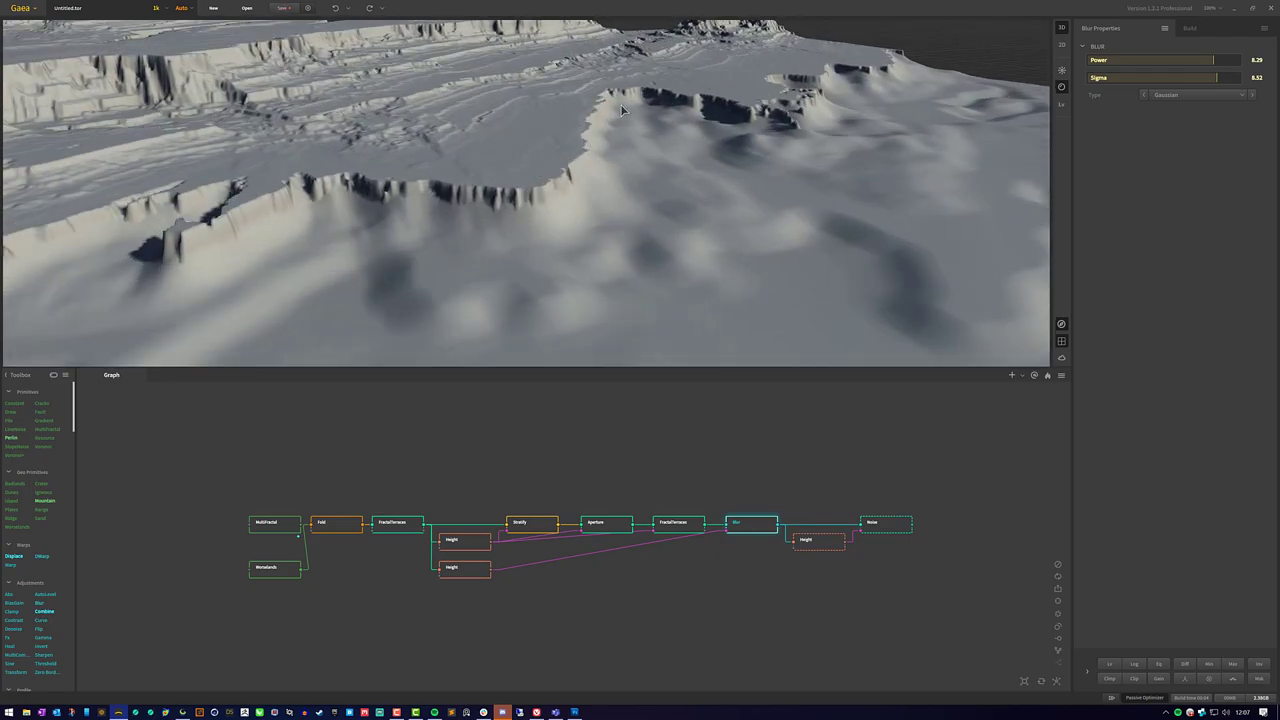
{"action": "scroll", "coordinate": [660, 150], "scroll_direction": "down", "scroll_amount": 10}
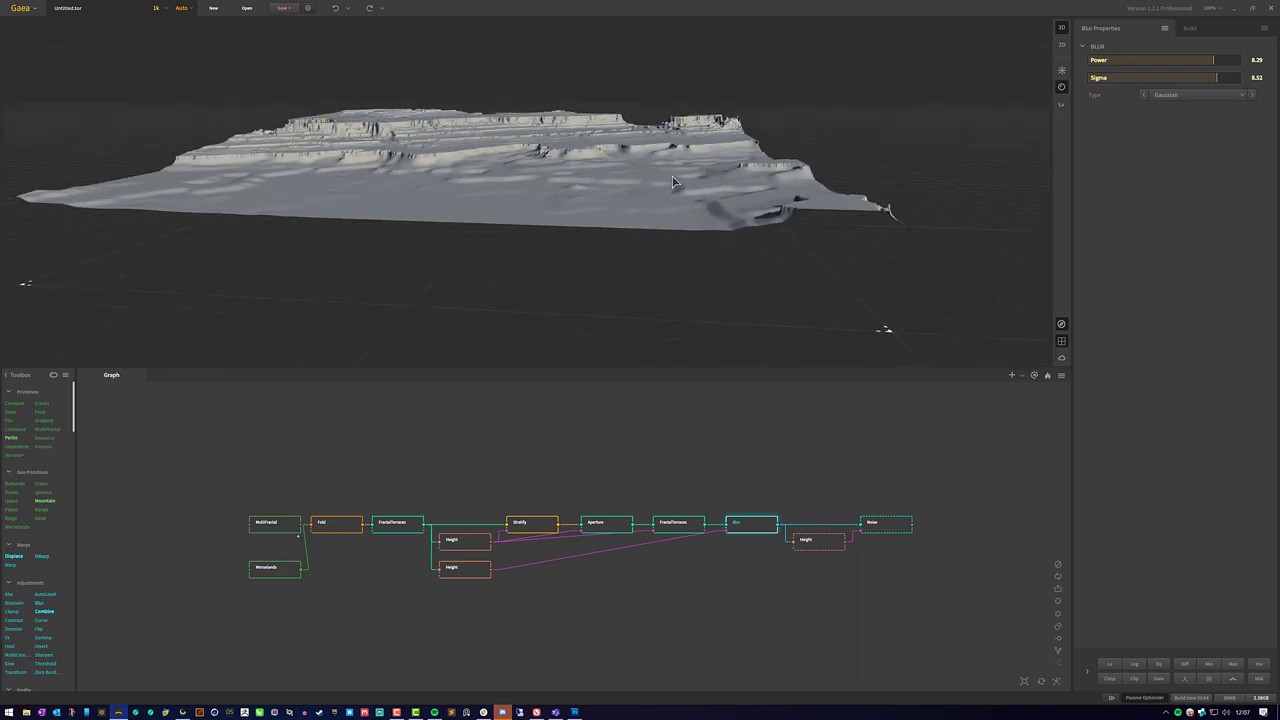
{"action": "left_click_drag", "start_coordinate": [672, 182], "coordinate": [676, 166]}
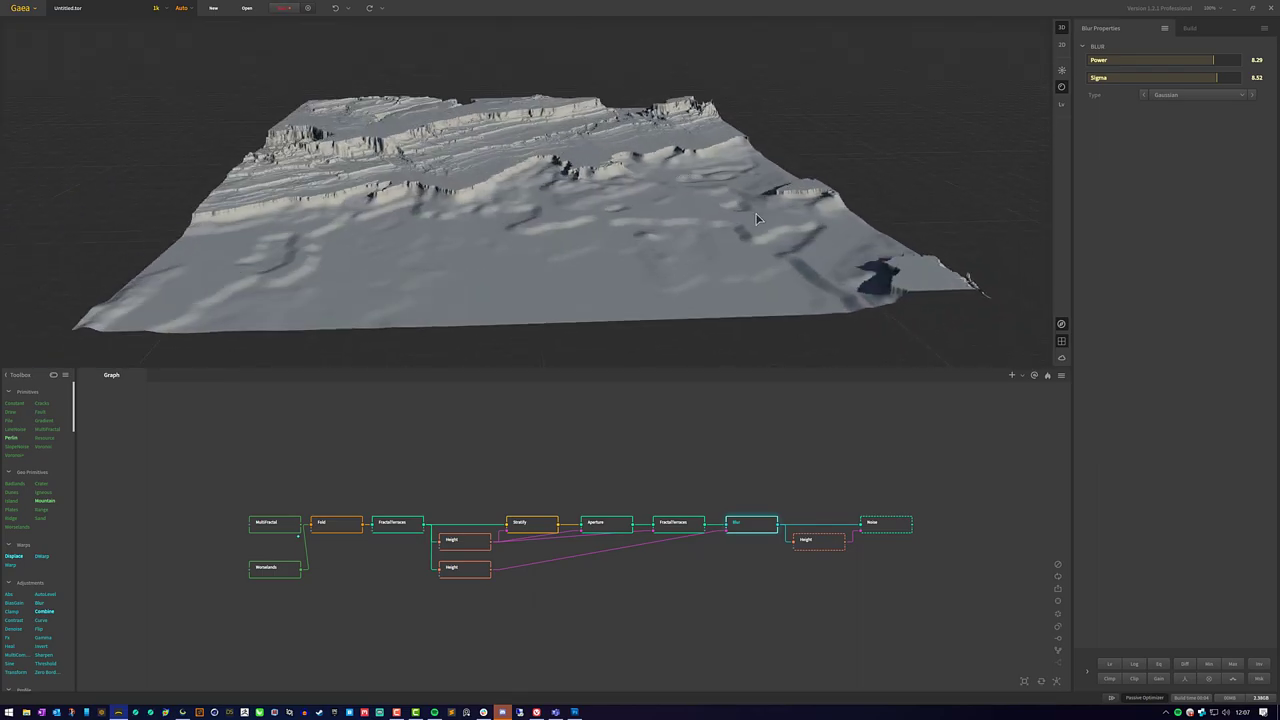
Preview the final Noise node and examine the plateau surface up close
{"action": "left_click", "coordinate": [886, 524]}
{"action": "scroll", "coordinate": [597, 161], "scroll_direction": "up", "scroll_amount": 5}
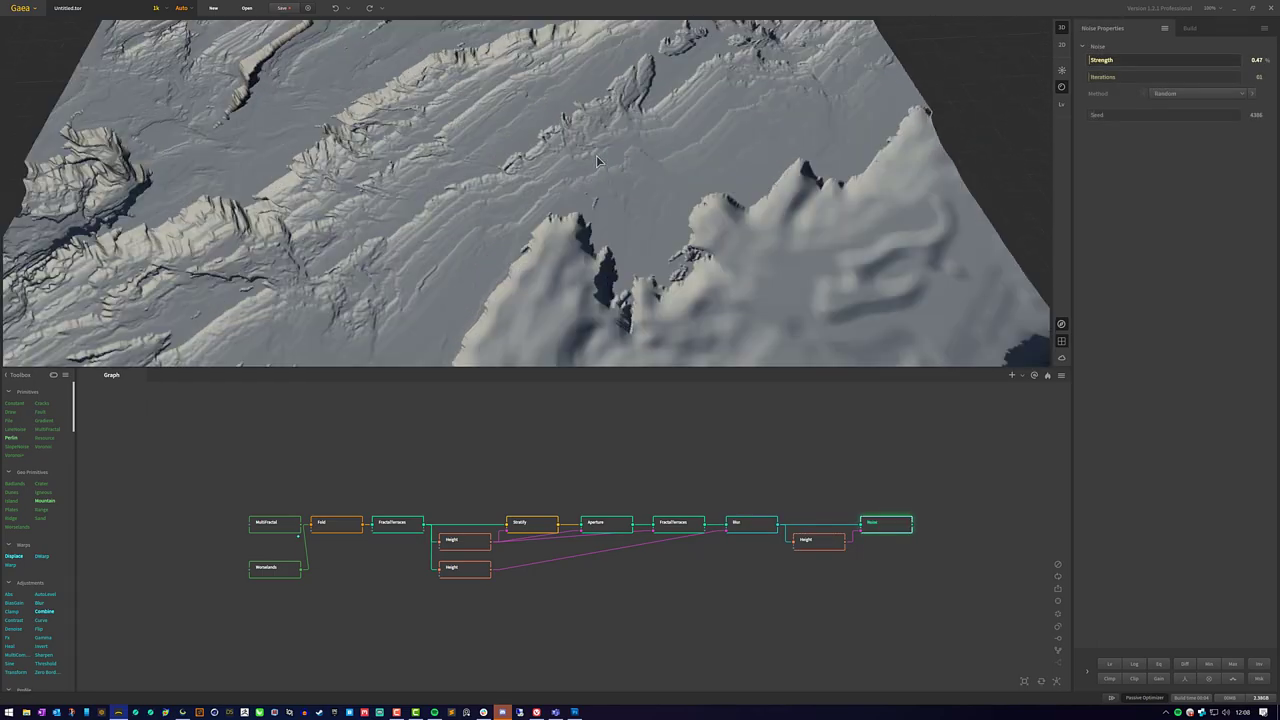
{"action": "scroll", "coordinate": [597, 161], "scroll_direction": "up", "scroll_amount": 3}
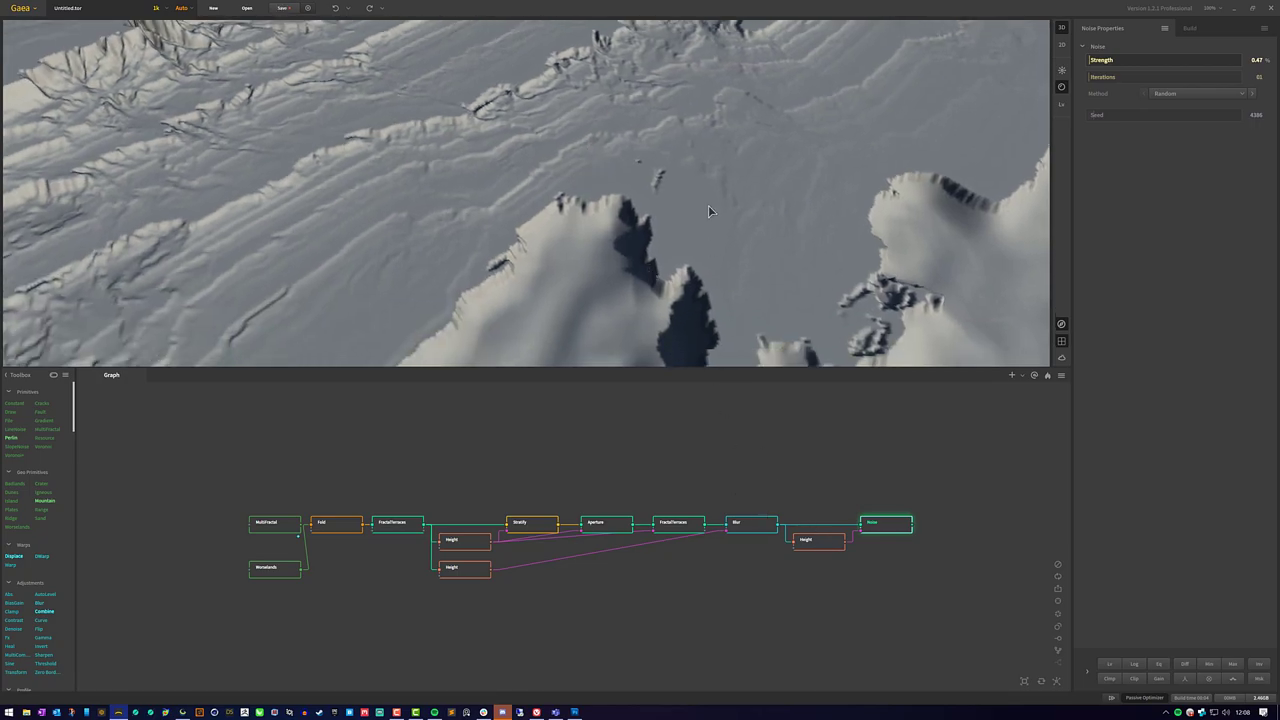
Lower the Min of the Height mask that feeds Noise to 69.35% to cover more of the plateau
{"action": "left_click", "coordinate": [818, 541]}
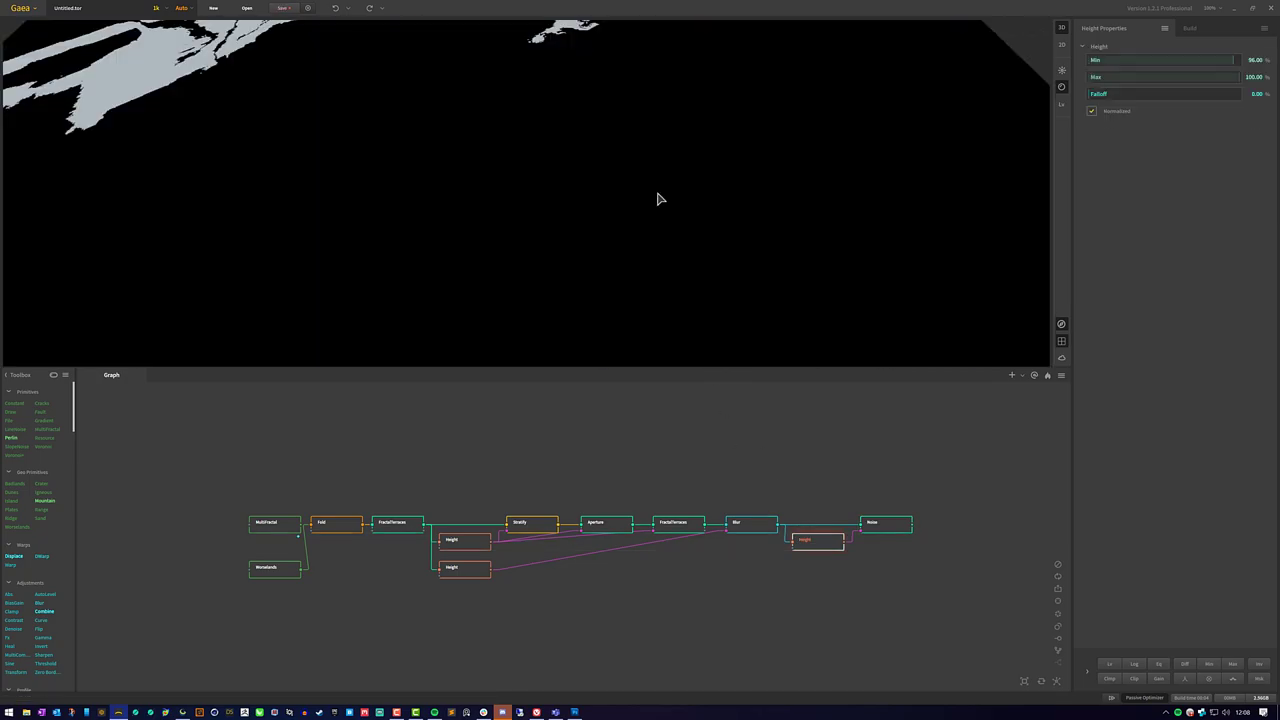
{"action": "scroll", "coordinate": [660, 200], "scroll_direction": "down", "scroll_amount": 4}
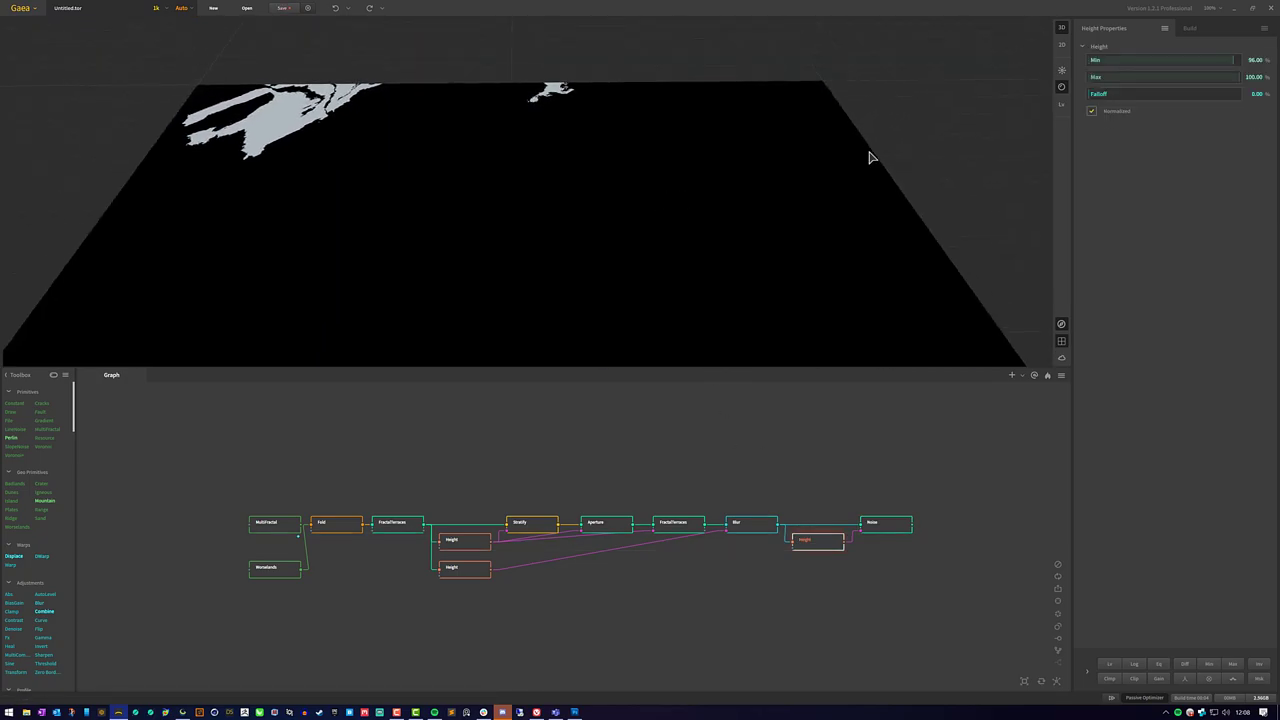
{"action": "left_click_drag", "start_coordinate": [1231, 60], "coordinate": [1174, 60]}
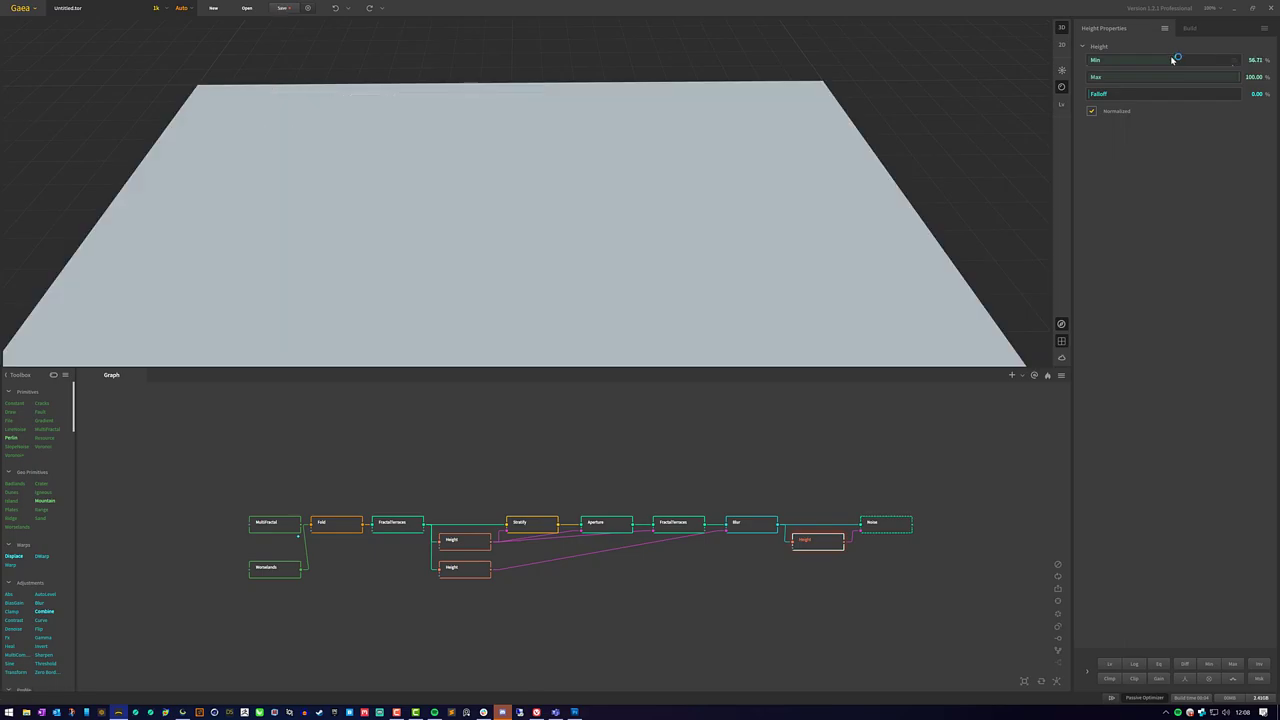
{"action": "left_click", "coordinate": [1196, 60]}
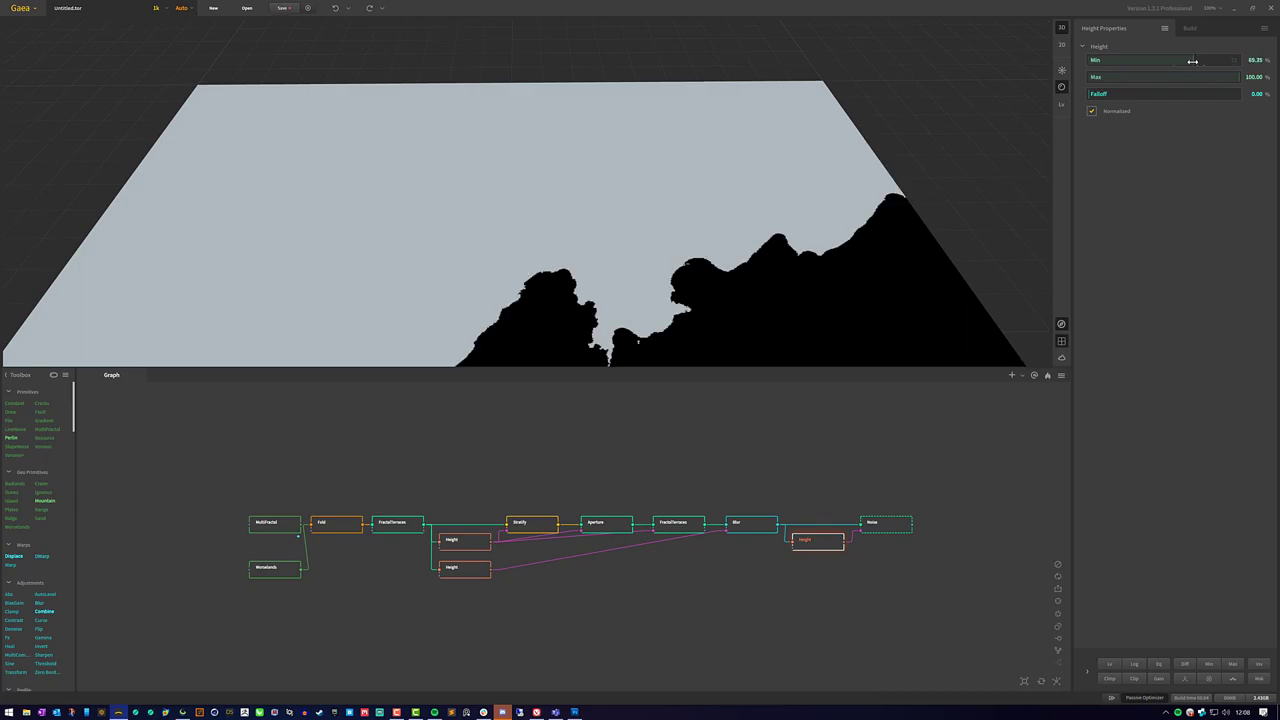
Compare the Noise node's output with the Blur node's output on a close view of the plateau surface
{"action": "left_click_drag", "start_coordinate": [766, 137], "coordinate": [717, 180]}
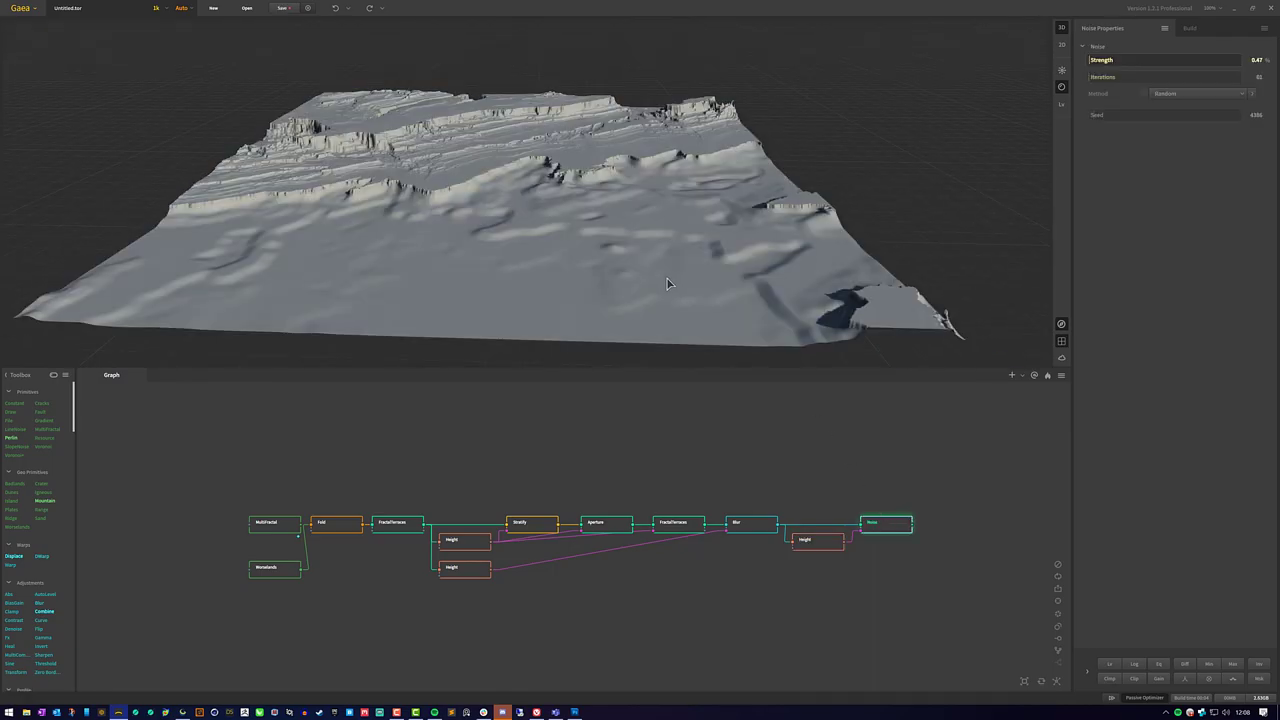
{"action": "left_click_drag", "start_coordinate": [671, 283], "coordinate": [590, 224]}
{"action": "scroll", "coordinate": [590, 224], "scroll_direction": "up", "scroll_amount": 5}
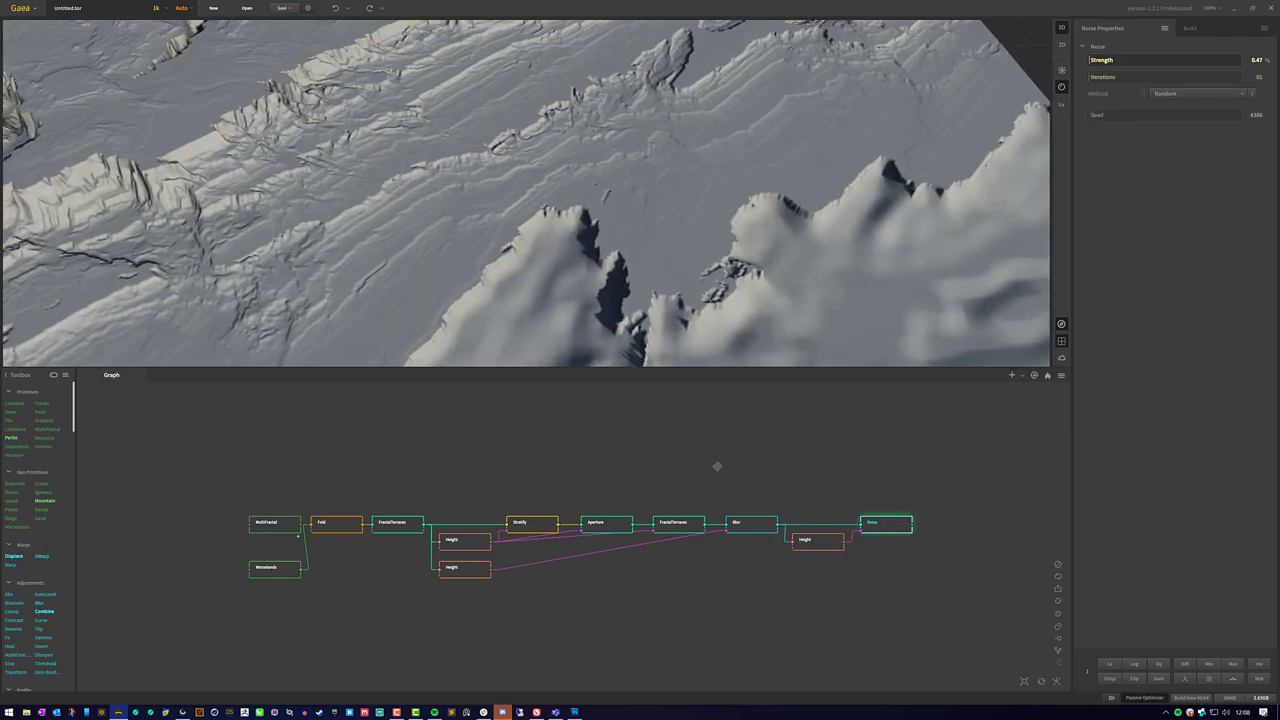
{"action": "mouse_move", "coordinate": [885, 524]}
{"action": "left_mouse_down"}
{"action": "mouse_move", "coordinate": [752, 523]}
{"action": "mouse_move", "coordinate": [905, 524]}
{"action": "mouse_move", "coordinate": [884, 524]}
{"action": "left_mouse_up"}
{"action": "left_click", "coordinate": [757, 519]}
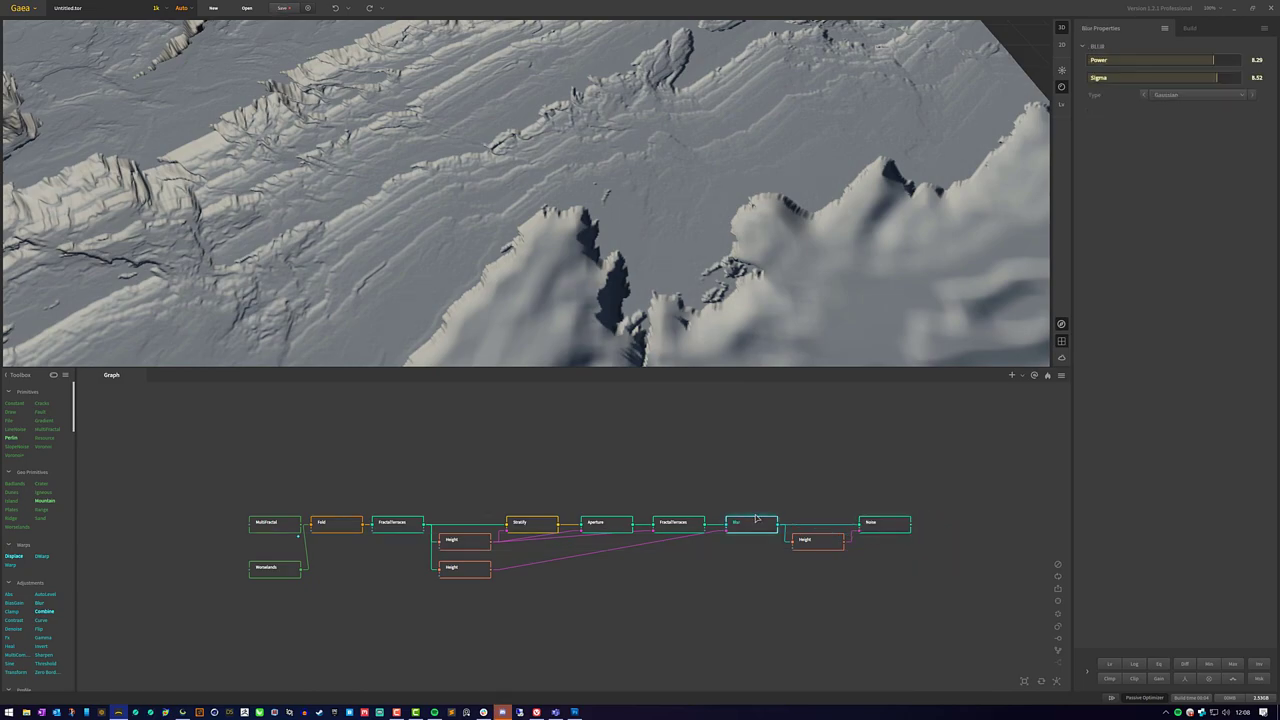
{"action": "left_click", "coordinate": [870, 524]}
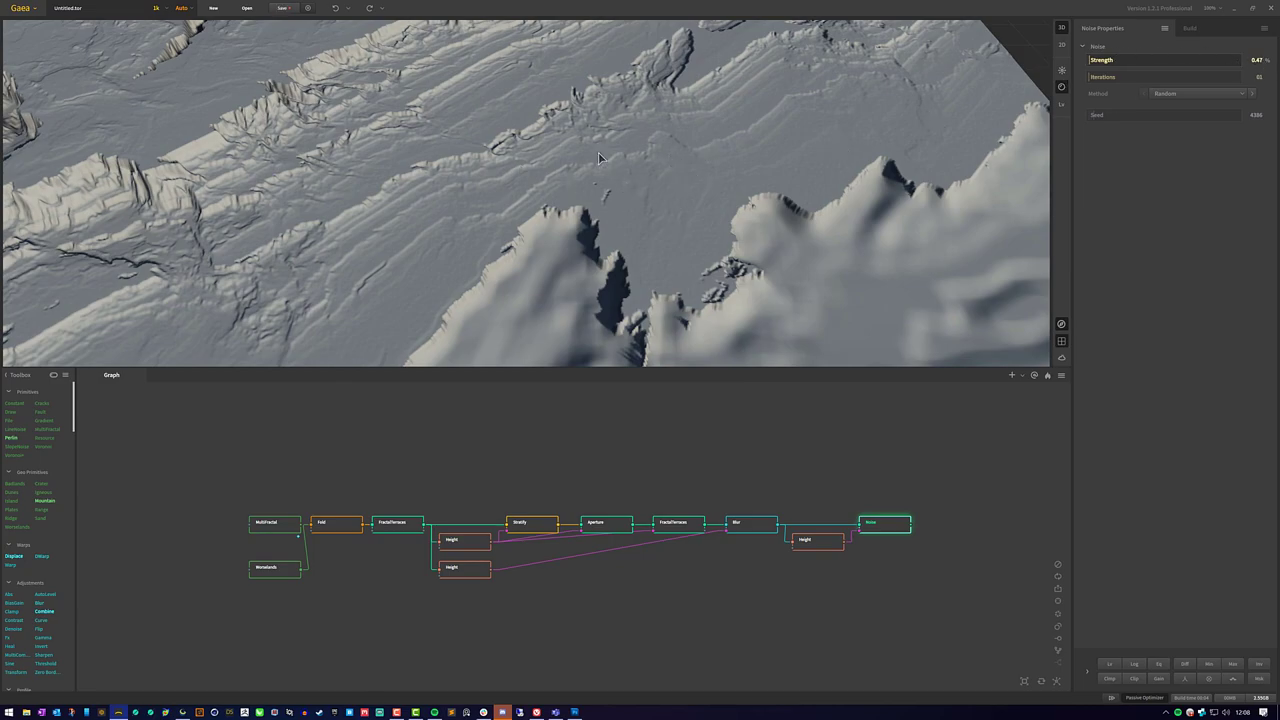
Attach a Lakes node to the output of the Noise node and place it directly after Noise
{"action": "left_click_drag", "start_coordinate": [598, 154], "coordinate": [661, 167]}
{"action": "scroll", "coordinate": [630, 120], "scroll_direction": "down", "scroll_amount": 5}
{"action": "scroll", "coordinate": [661, 172], "scroll_direction": "down", "scroll_amount": 4}
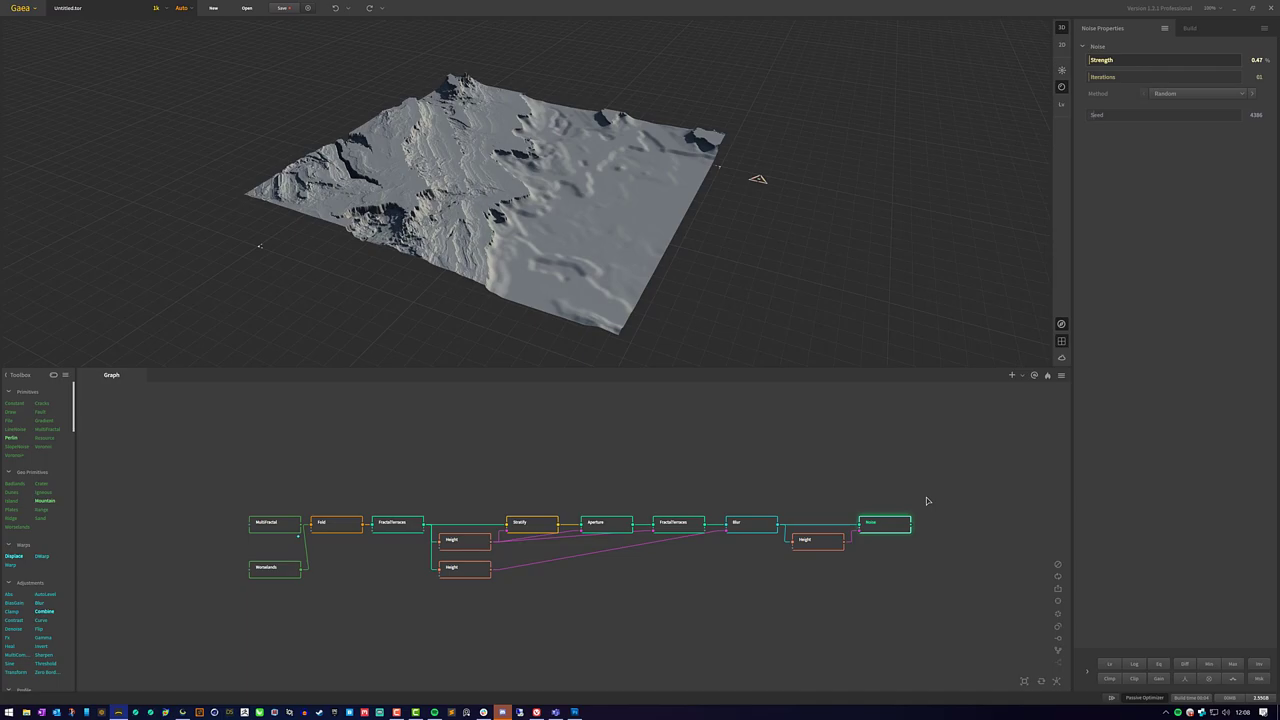
{"action": "left_click_drag", "start_coordinate": [928, 530], "coordinate": [817, 528]}
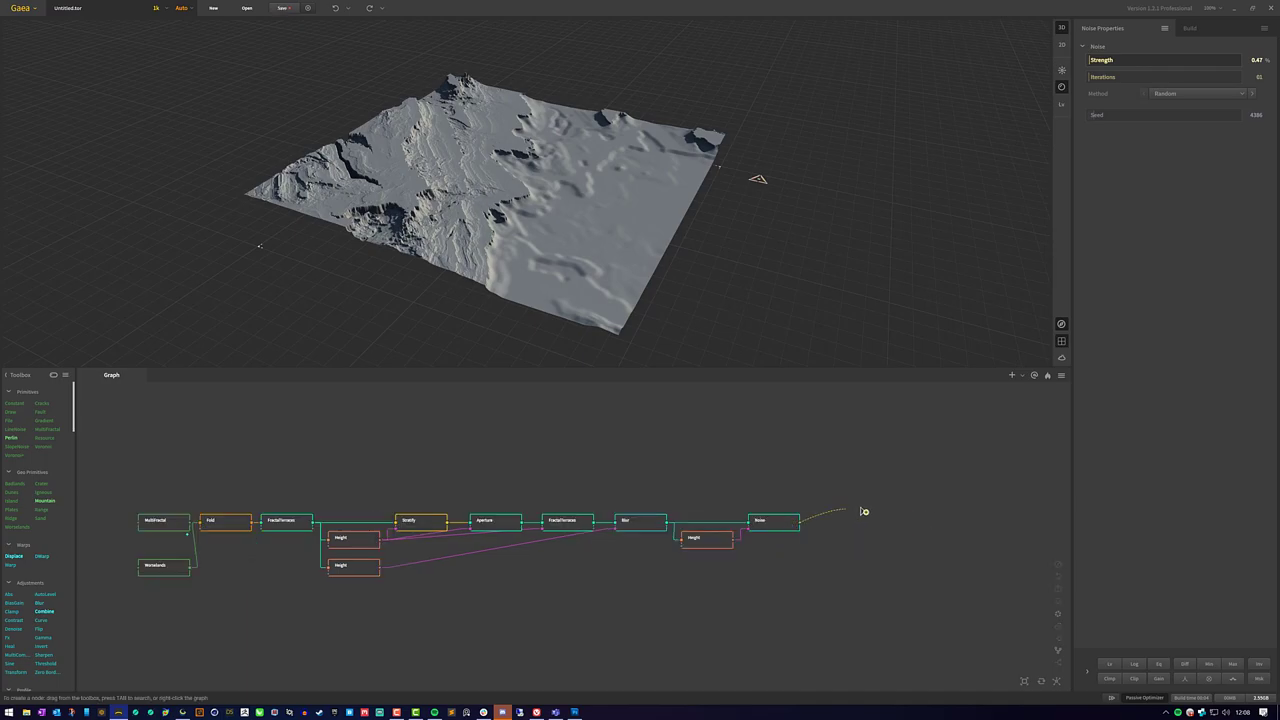
{"action": "right_click", "coordinate": [856, 506]}
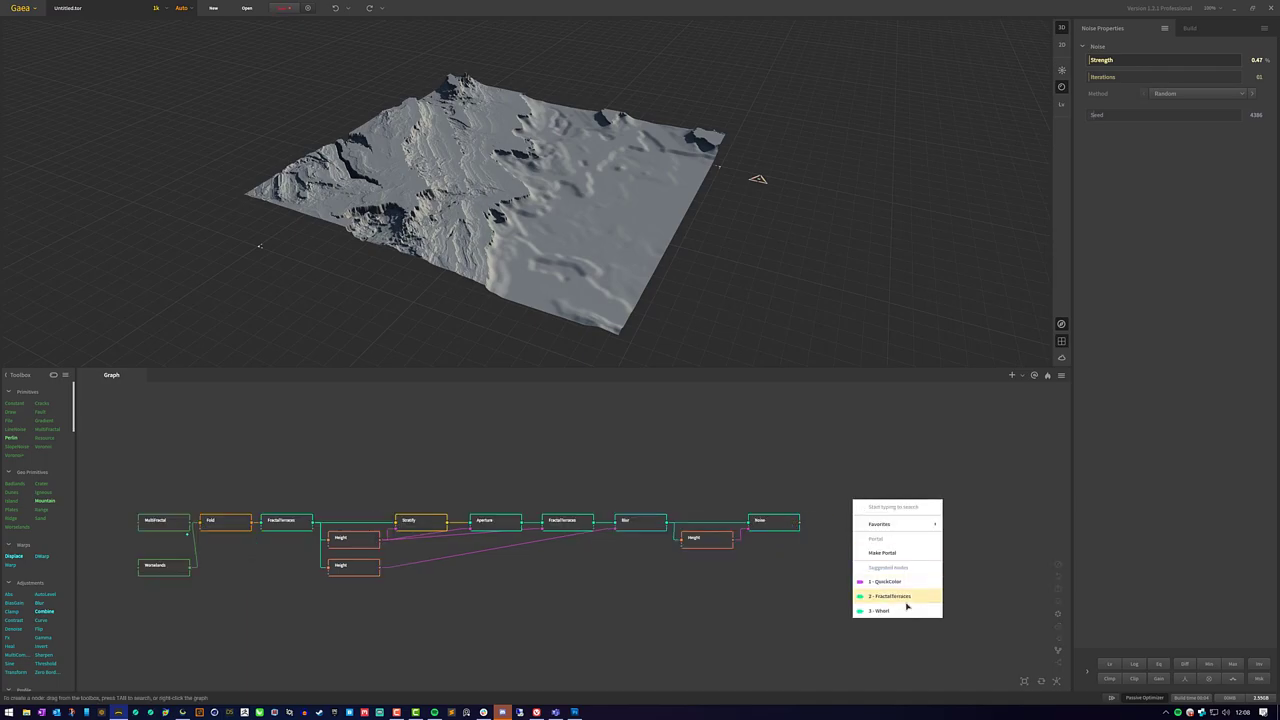
{"action": "type", "text": "lakes"}
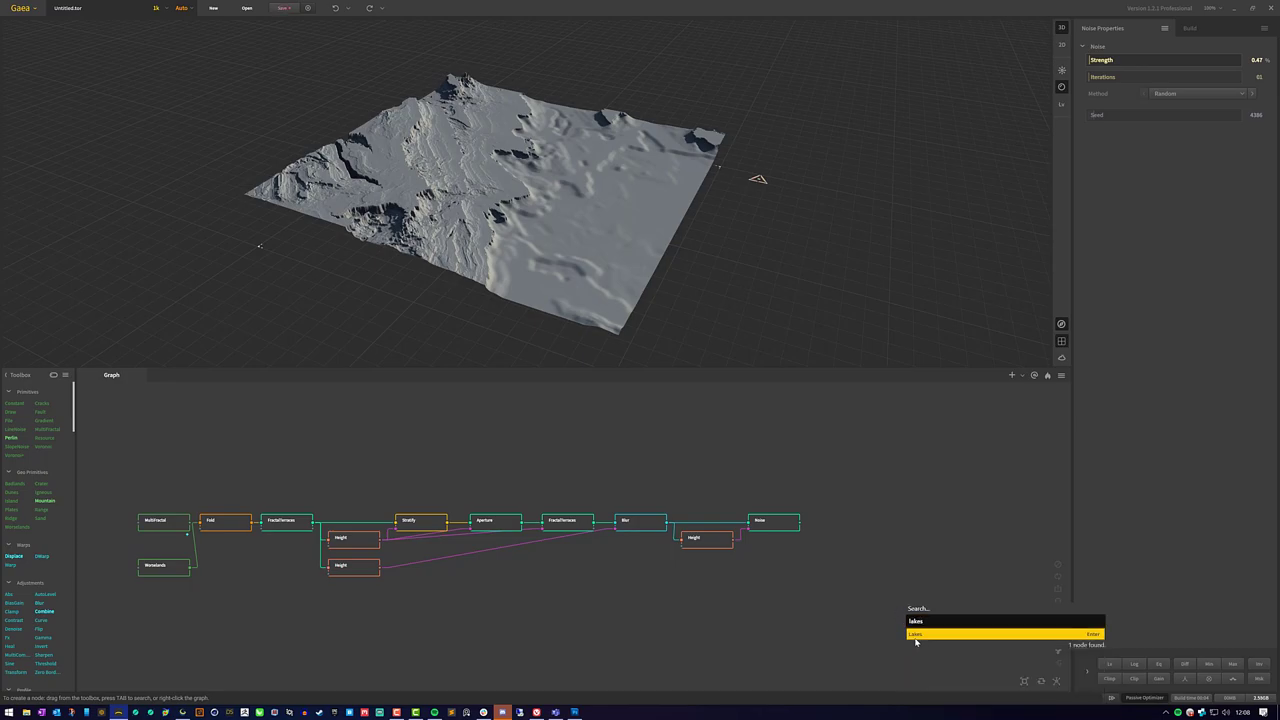
{"action": "key", "text": "Return"}
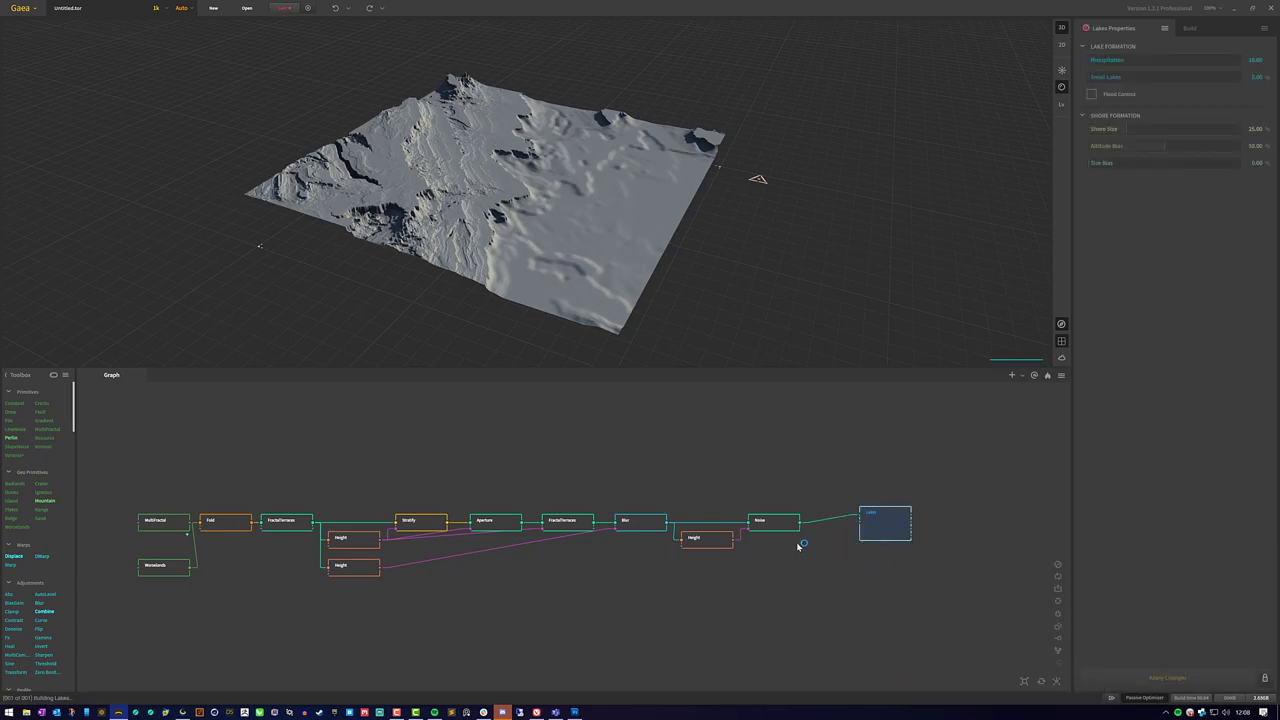
{"action": "left_click_drag", "start_coordinate": [885, 527], "coordinate": [849, 528]}
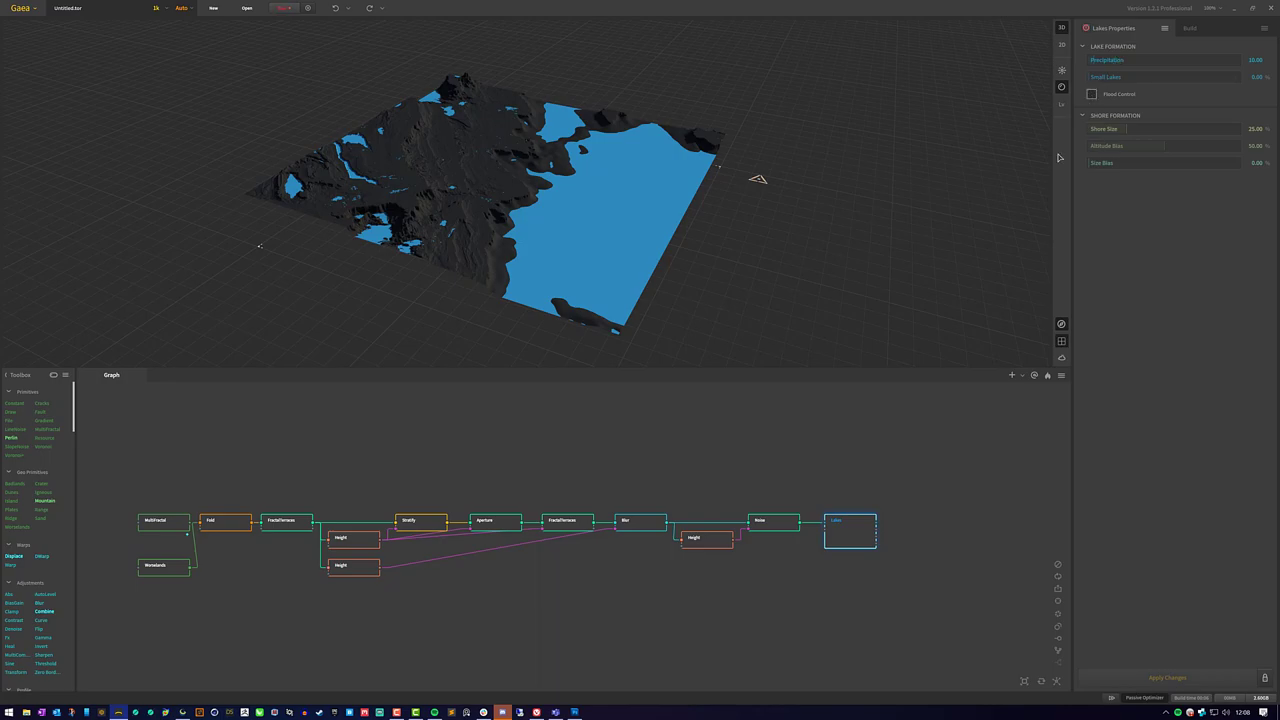
Enable Flood Control on the Lakes node and examine the water areas and shorelines up close
{"action": "left_click", "coordinate": [1091, 94]}
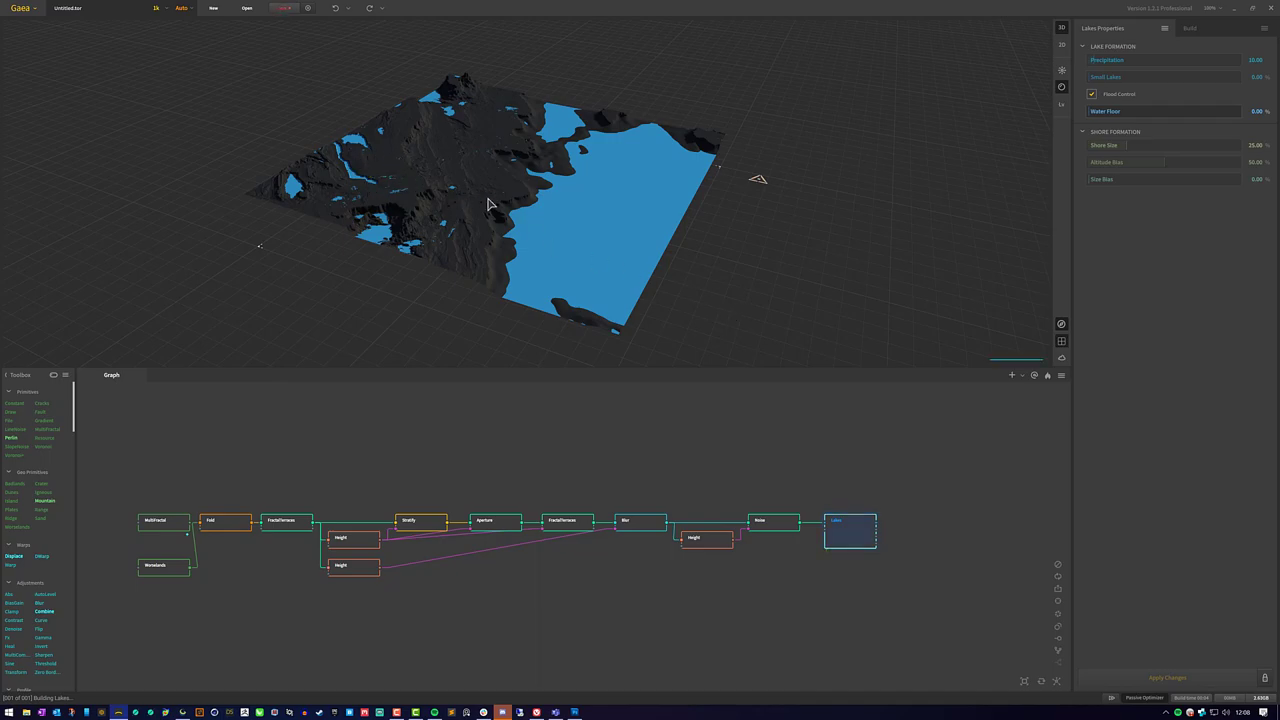
{"action": "left_click_drag", "start_coordinate": [554, 211], "coordinate": [521, 218]}
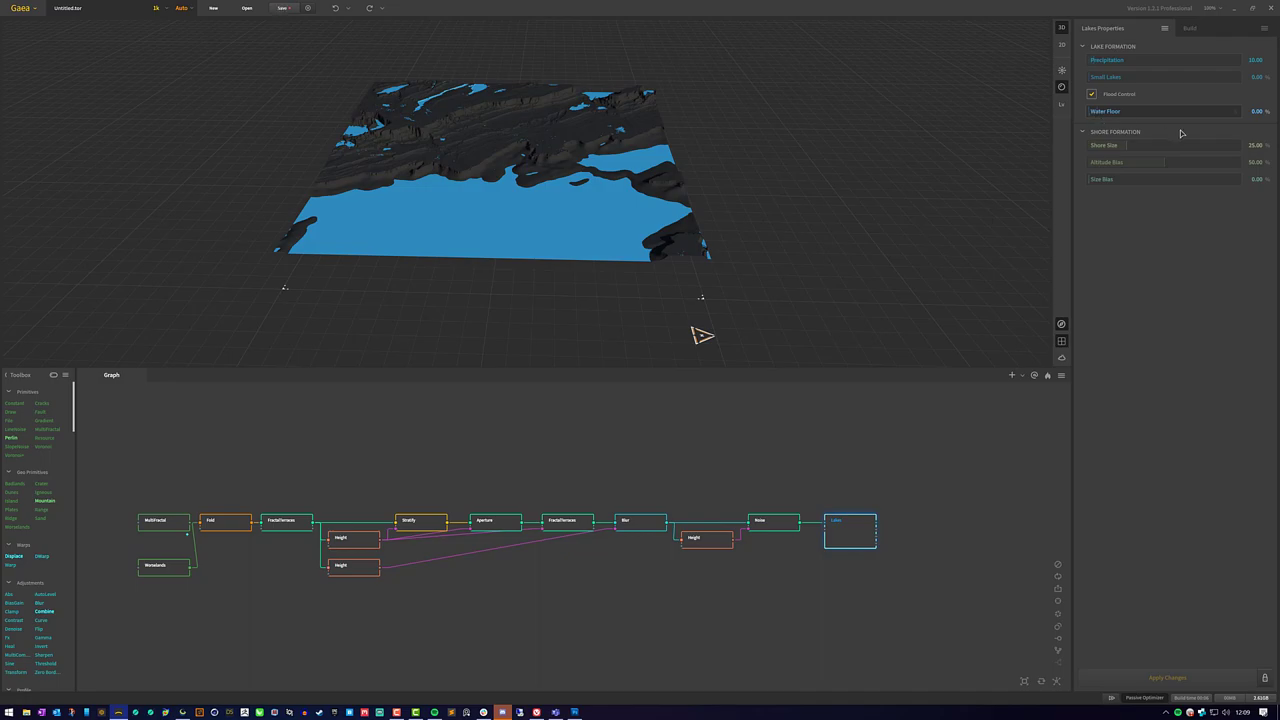
{"action": "left_click_drag", "start_coordinate": [741, 233], "coordinate": [607, 148]}
{"action": "scroll", "coordinate": [600, 130], "scroll_direction": "up", "scroll_amount": 3}
{"action": "left_click_drag", "start_coordinate": [632, 250], "coordinate": [560, 208]}
{"action": "scroll", "coordinate": [654, 256], "scroll_direction": "down", "scroll_amount": 5}
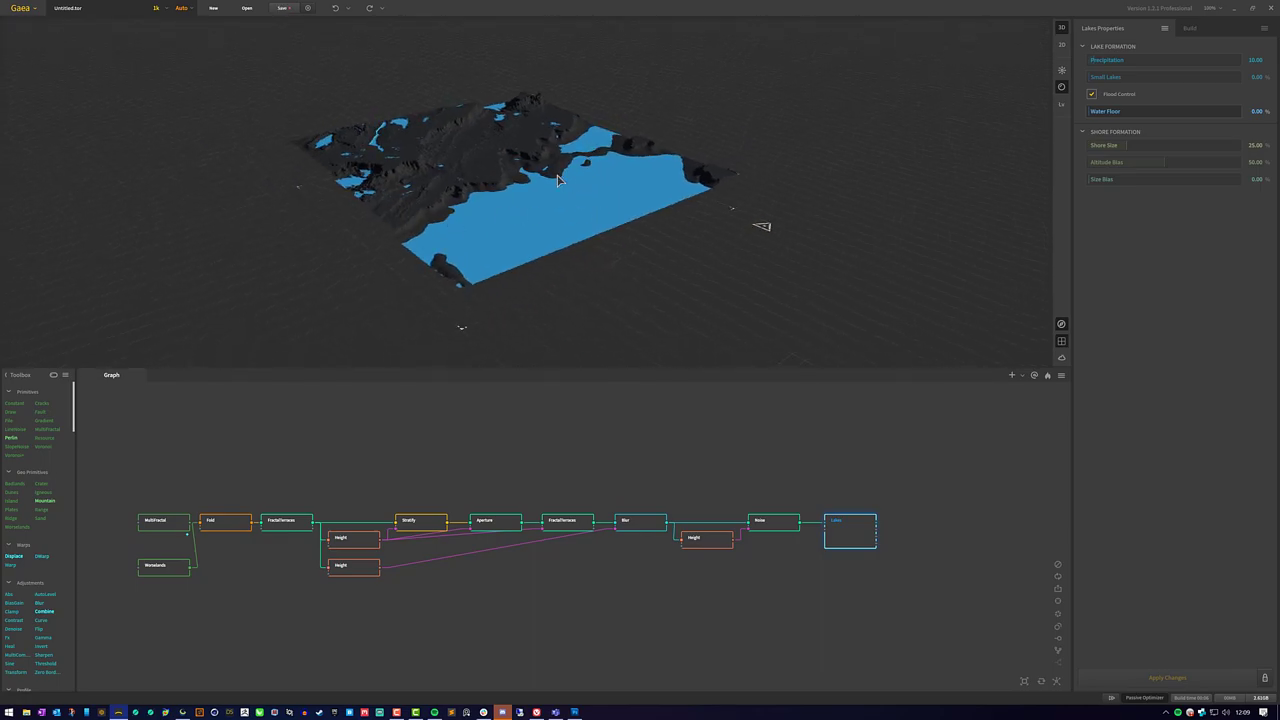
{"action": "scroll", "coordinate": [560, 175], "scroll_direction": "up", "scroll_amount": 5}
{"action": "left_click_drag", "start_coordinate": [577, 149], "coordinate": [443, 200]}
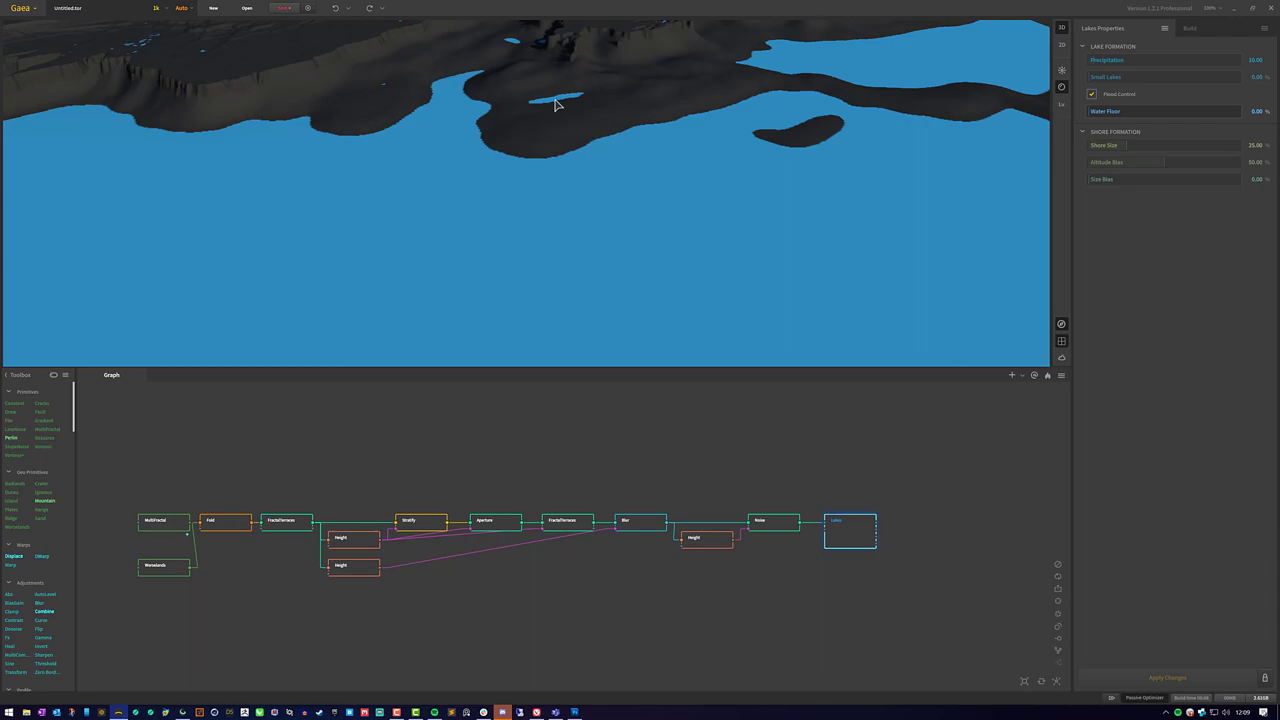
Delete the Lakes node and preview the Noise node again
{"action": "left_click_drag", "start_coordinate": [946, 573], "coordinate": [828, 480]}
{"action": "key", "text": "Delete"}
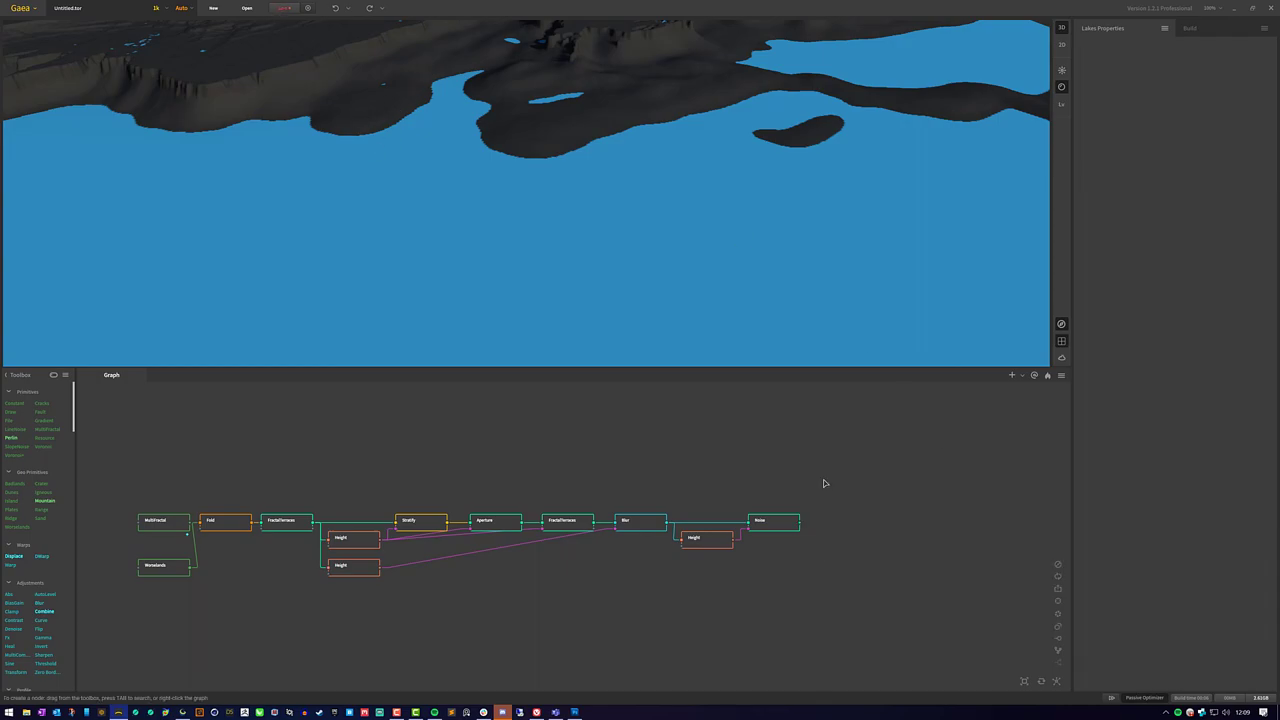
{"action": "left_click", "coordinate": [778, 524]}
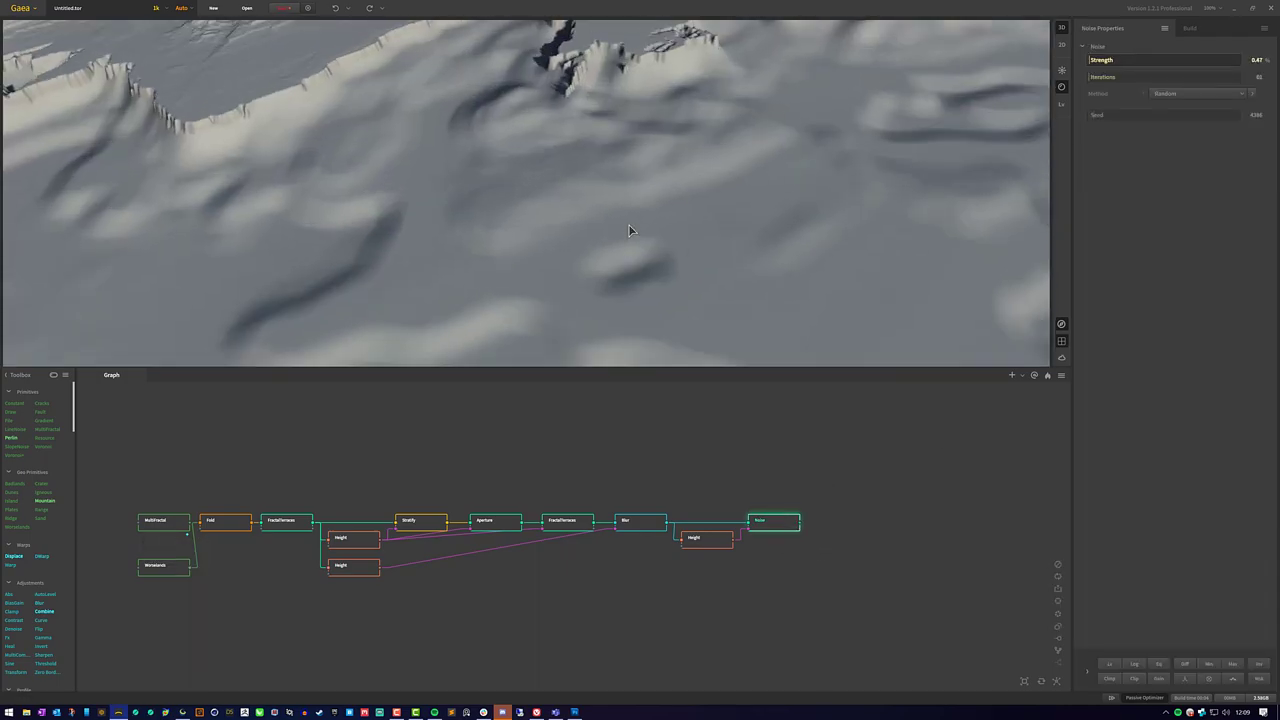
Examine the Noise node's terrain from several sides, comparing the smoothed low ground with the terraced plateau
{"action": "left_click_drag", "start_coordinate": [629, 225], "coordinate": [632, 168]}
{"action": "scroll", "coordinate": [632, 168], "scroll_direction": "down", "scroll_amount": 5}
{"action": "left_click_drag", "start_coordinate": [562, 150], "coordinate": [572, 178]}
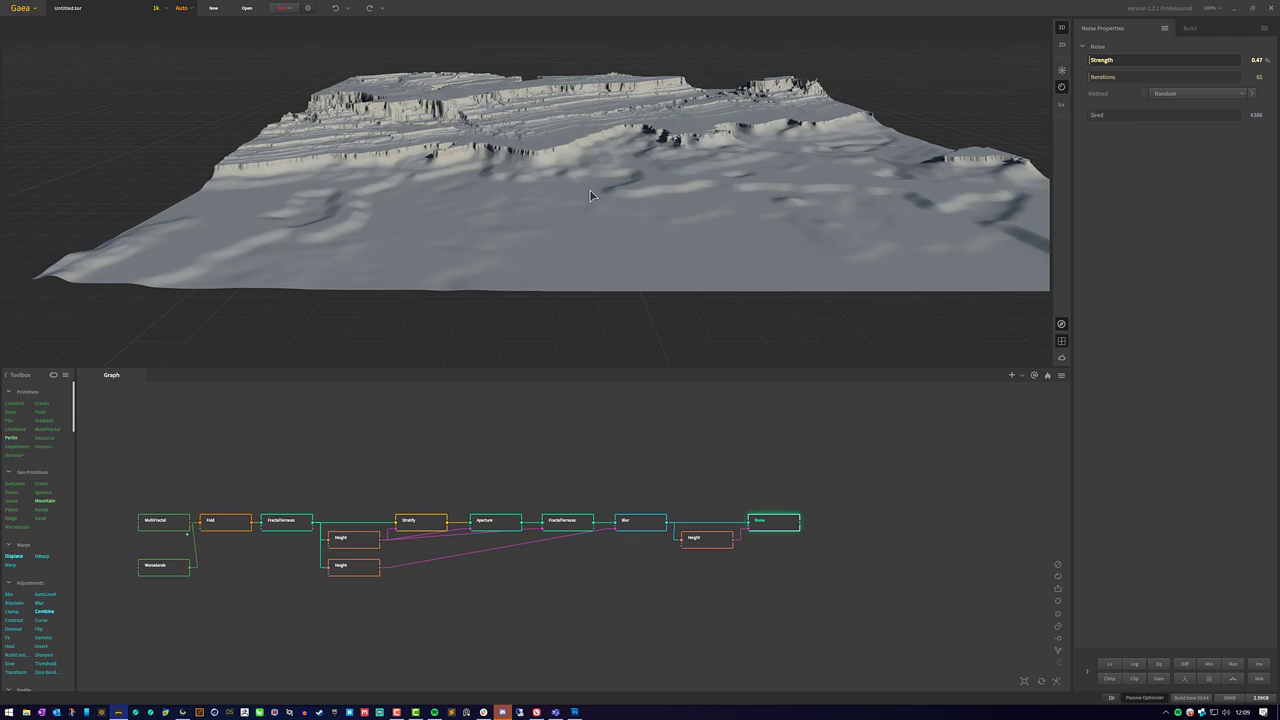
{"action": "left_click_drag", "start_coordinate": [591, 194], "coordinate": [198, 237]}
{"action": "middle_click_drag", "start_coordinate": [563, 93], "coordinate": [529, 111]}
{"action": "left_click_drag", "start_coordinate": [541, 112], "coordinate": [545, 121]}
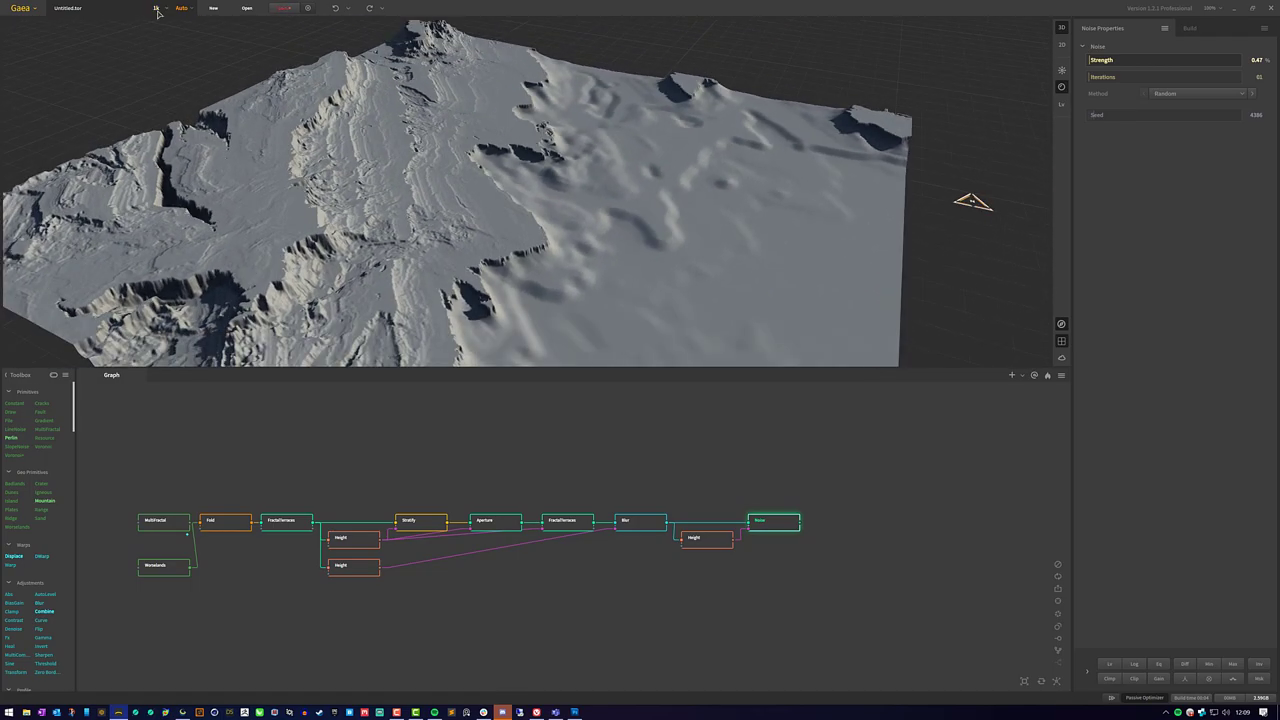
{"action": "left_click_drag", "start_coordinate": [570, 185], "coordinate": [617, 144]}
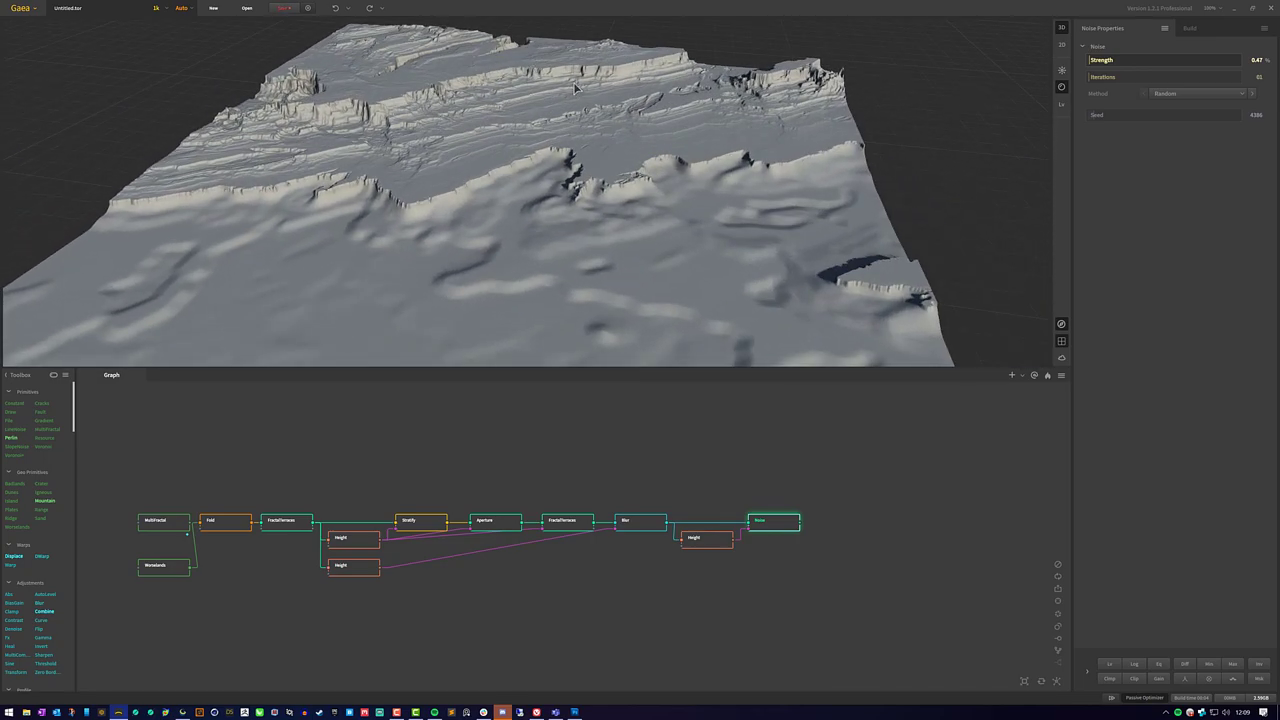
{"action": "left_click_drag", "start_coordinate": [574, 88], "coordinate": [474, 338]}
{"action": "scroll", "coordinate": [556, 142], "scroll_direction": "up", "scroll_amount": 3}
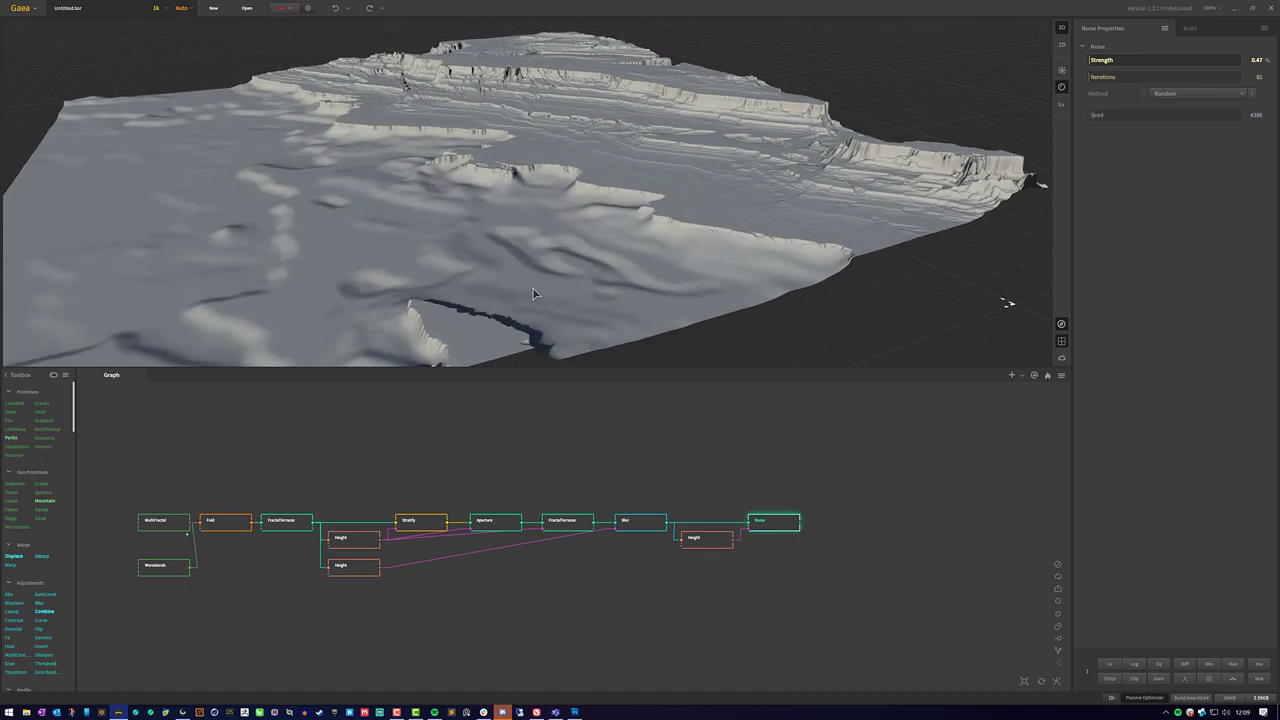
Set the Blur node's Type to Fast and check the flattened low ground
{"action": "left_click_drag", "start_coordinate": [310, 214], "coordinate": [660, 214]}
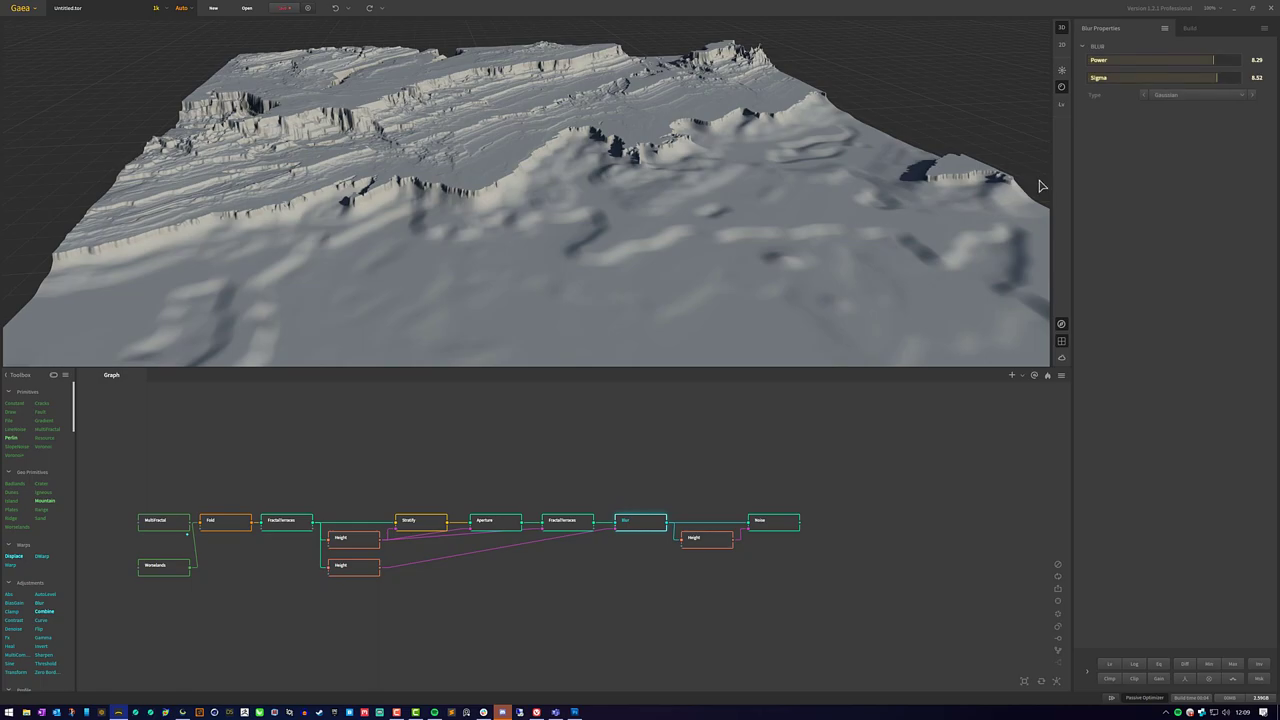
{"action": "left_click", "coordinate": [1193, 95]}
{"action": "left_click", "coordinate": [1195, 110]}
{"action": "left_click_drag", "start_coordinate": [700, 193], "coordinate": [843, 205]}
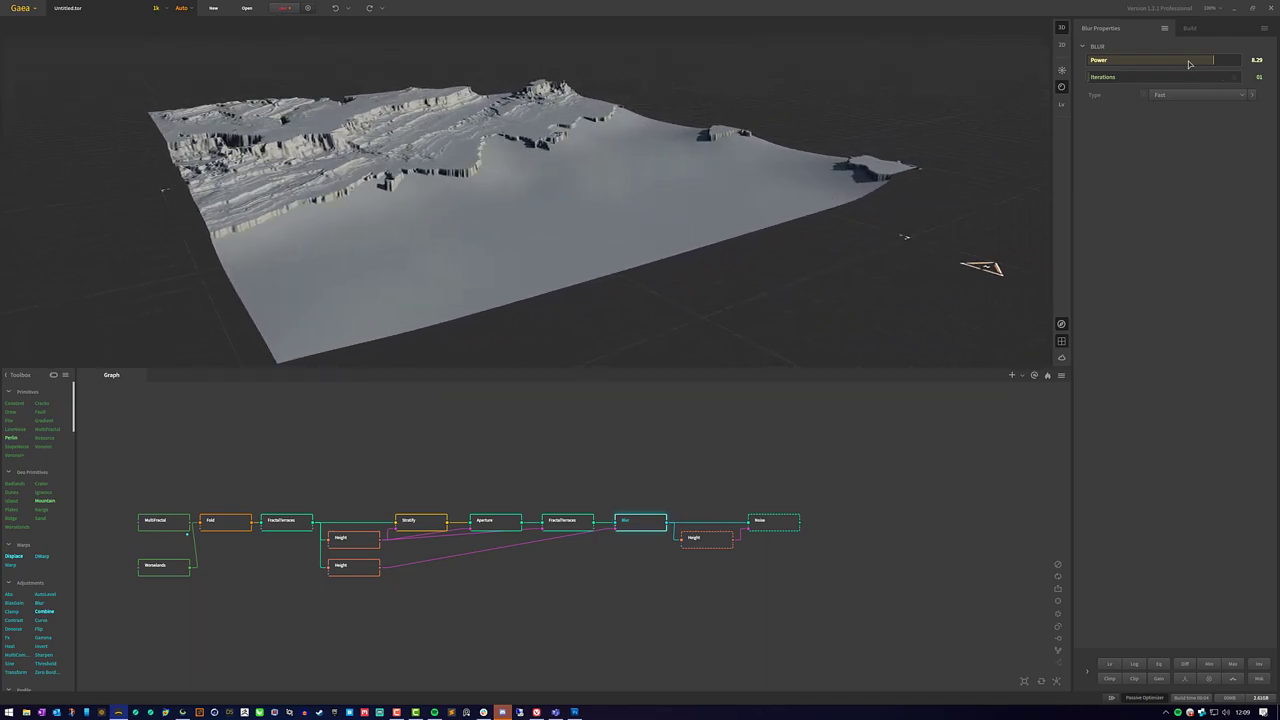
Reduce the Blur node's Power to 3.34 and check the softer undulations in the low ground
{"action": "left_click_drag", "start_coordinate": [1192, 60], "coordinate": [1146, 59]}
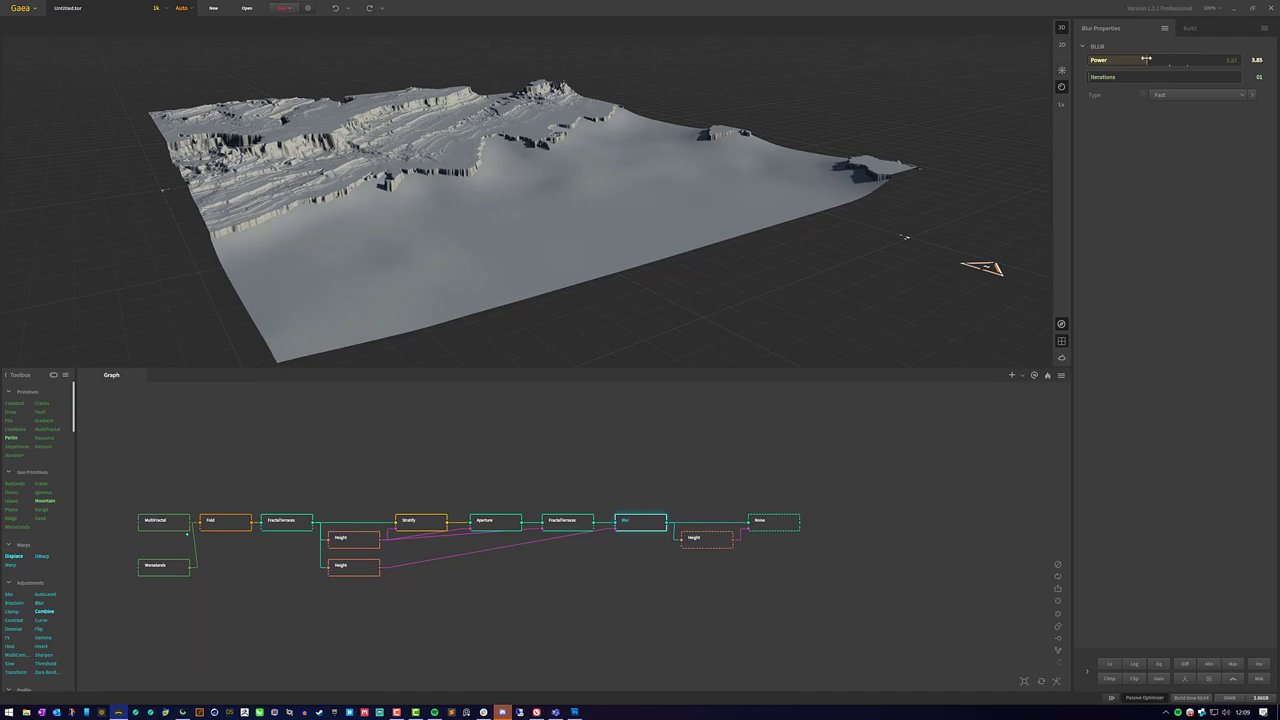
{"action": "left_click_drag", "start_coordinate": [648, 131], "coordinate": [810, 130]}
{"action": "left_click_drag", "start_coordinate": [1131, 64], "coordinate": [1129, 60]}
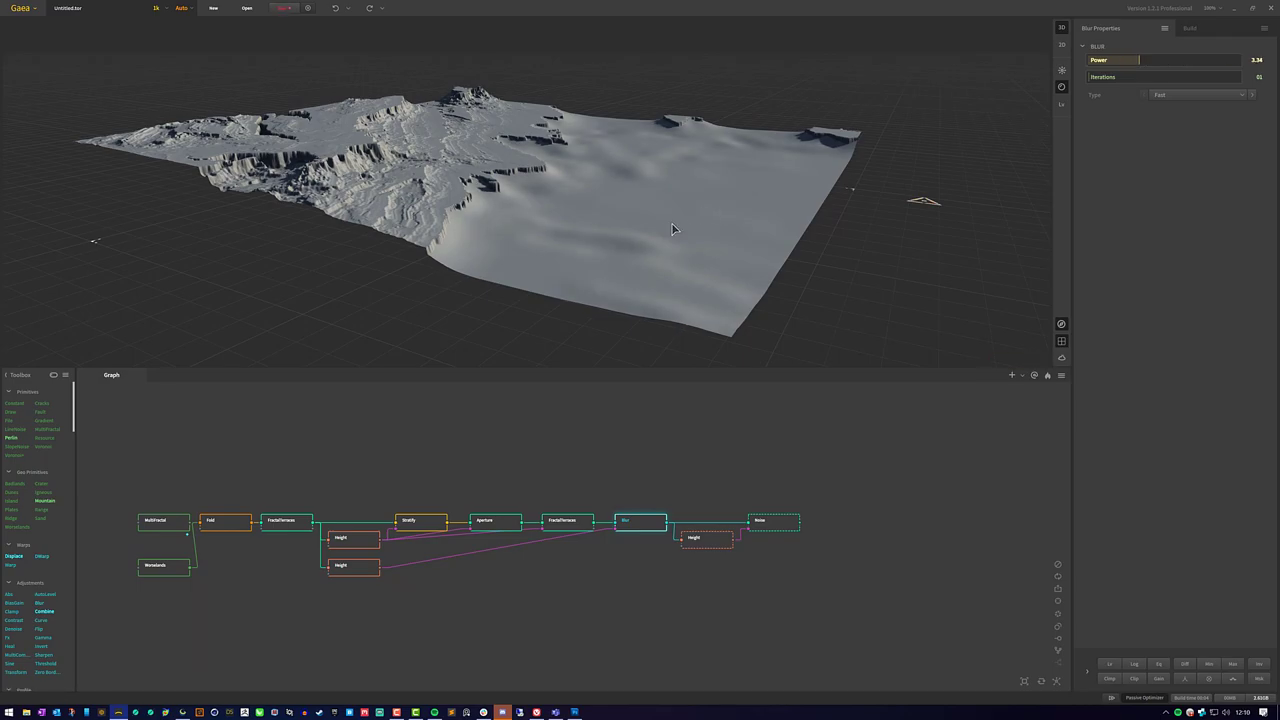
{"action": "left_click_drag", "start_coordinate": [672, 226], "coordinate": [640, 330]}
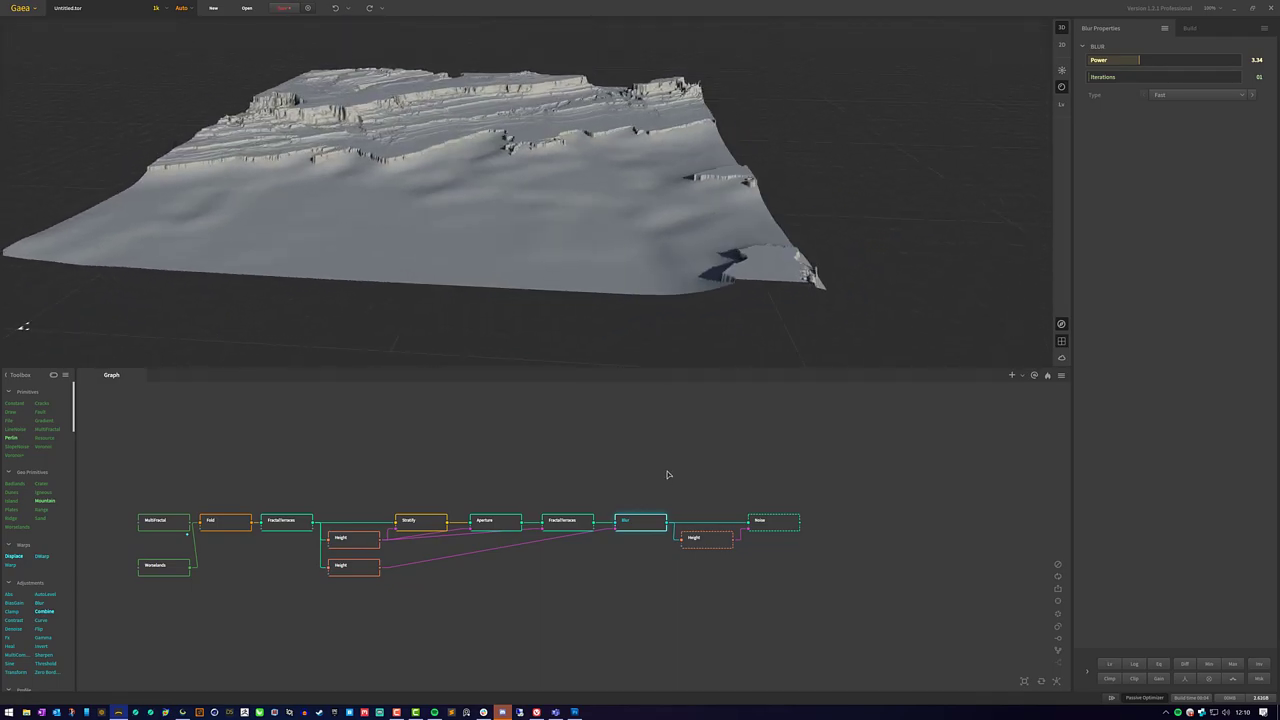
Add a Sand node, mask it with the lower Height node that feeds Blur, and place it below Noise
{"action": "right_click", "coordinate": [634, 619]}
{"action": "type", "text": "sand"}
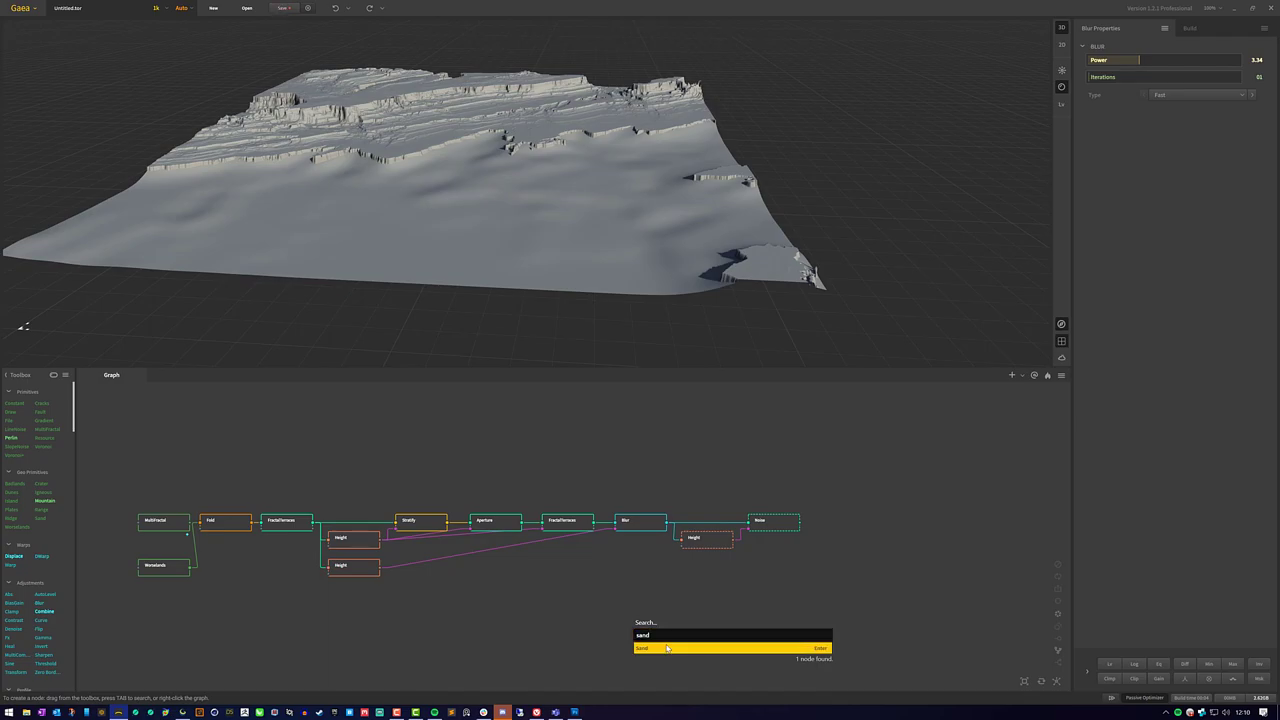
{"action": "key", "text": "Return"}
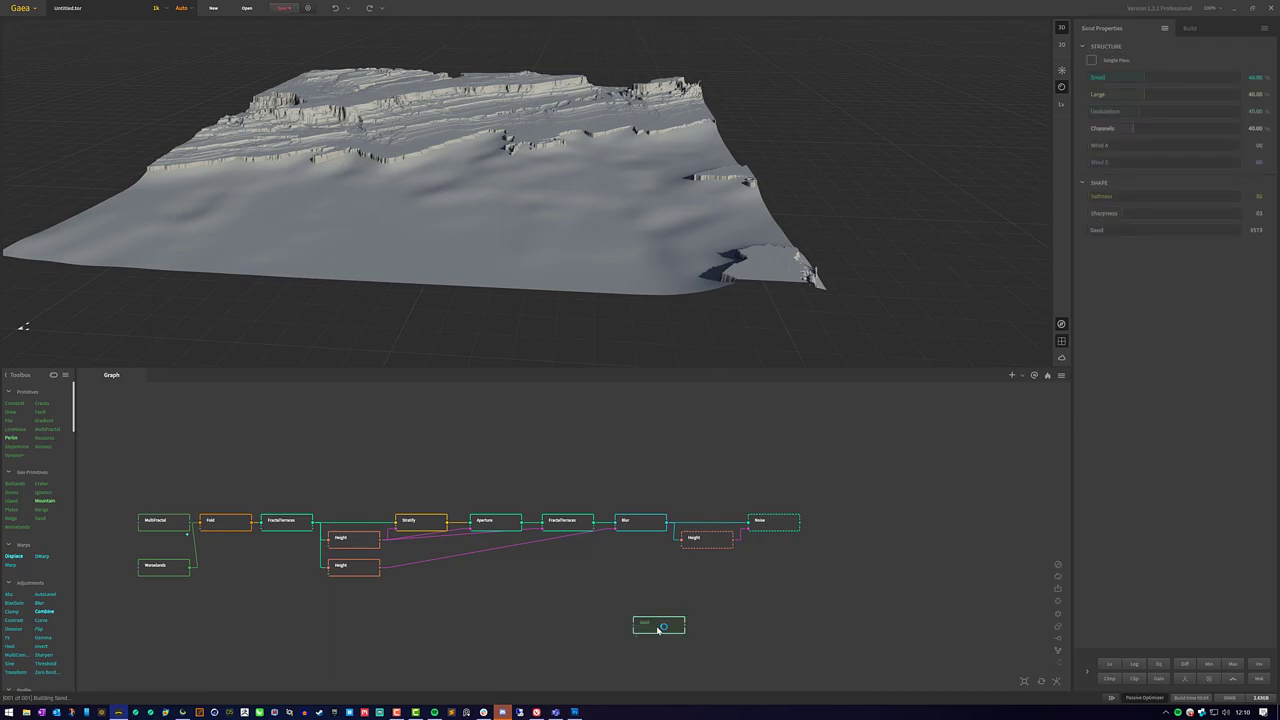
{"action": "left_click_drag", "start_coordinate": [658, 628], "coordinate": [725, 588]}
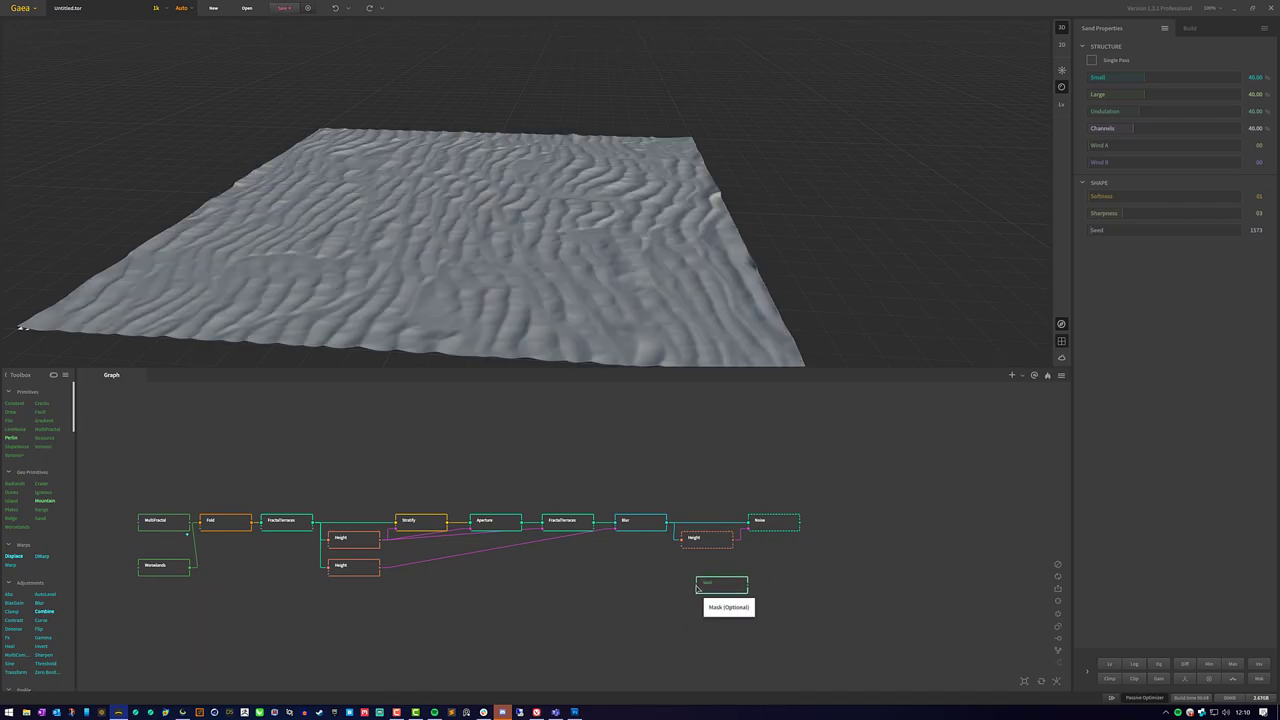
{"action": "left_click_drag", "start_coordinate": [697, 588], "coordinate": [380, 567]}
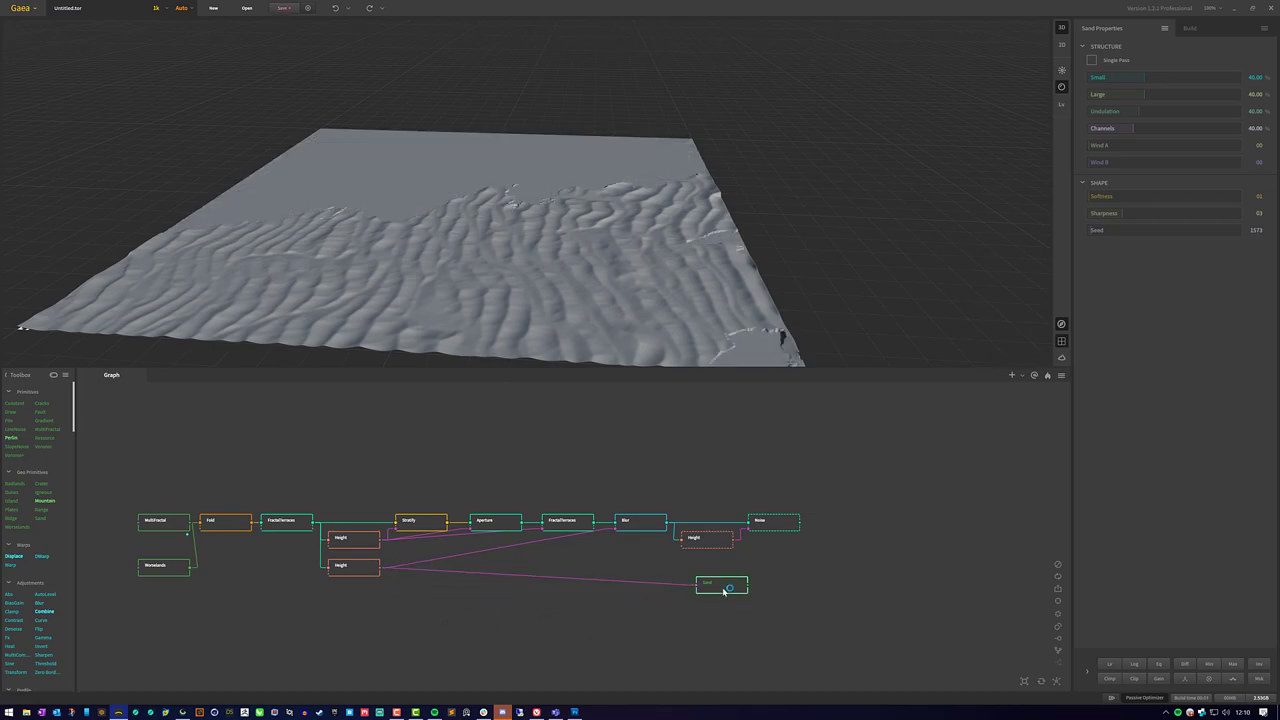
{"action": "left_click_drag", "start_coordinate": [725, 590], "coordinate": [777, 573]}
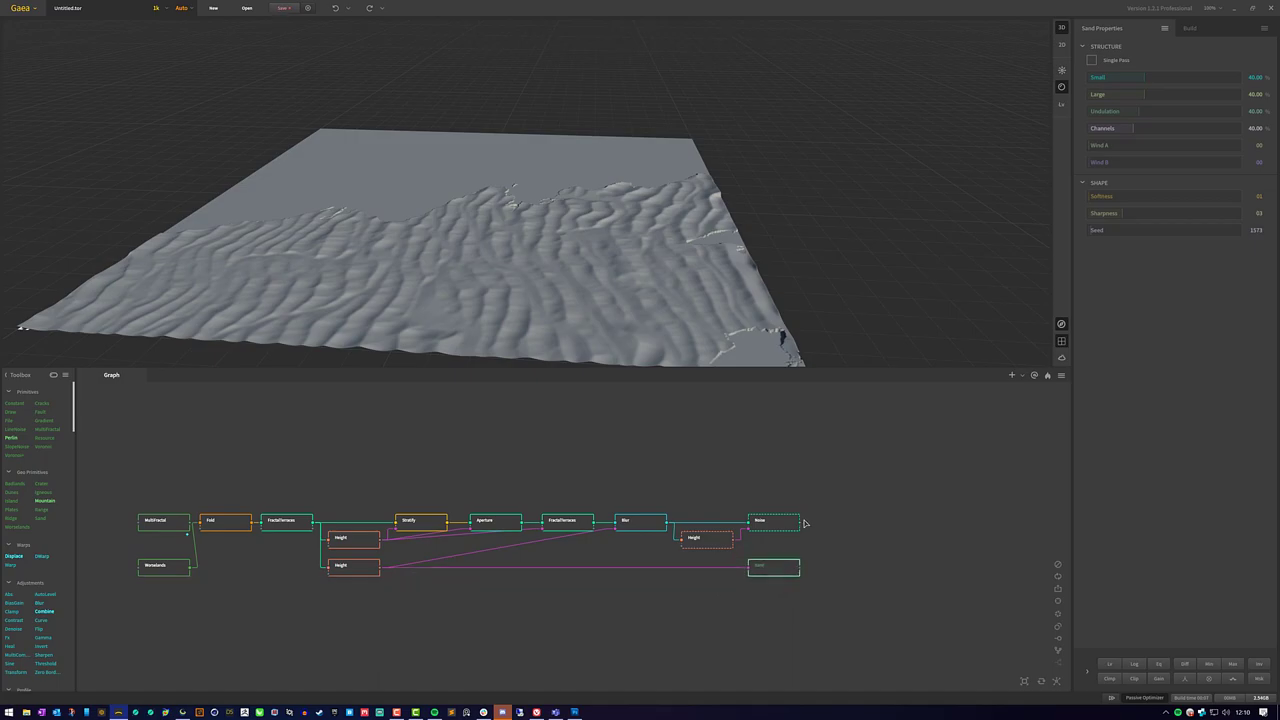
Add a Combine node after Noise and connect the Sand node as its second input
{"action": "left_click_drag", "start_coordinate": [800, 525], "coordinate": [888, 487]}
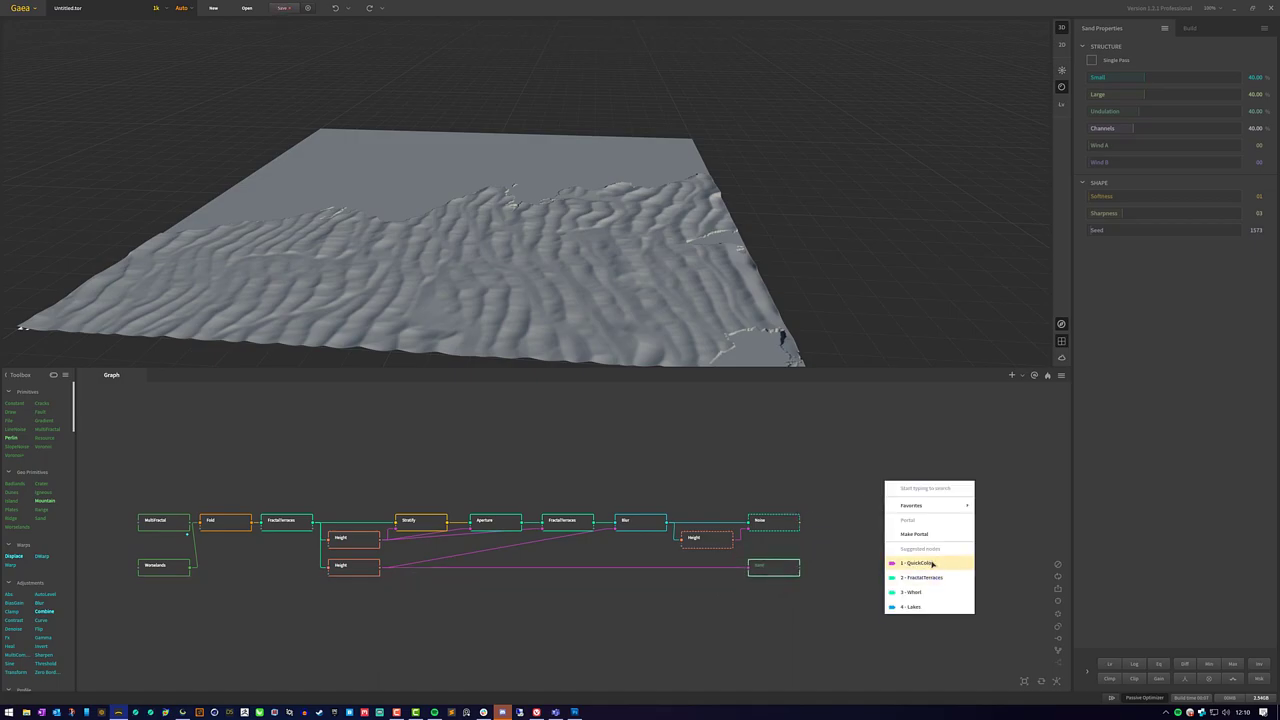
{"action": "type", "text": "comb"}
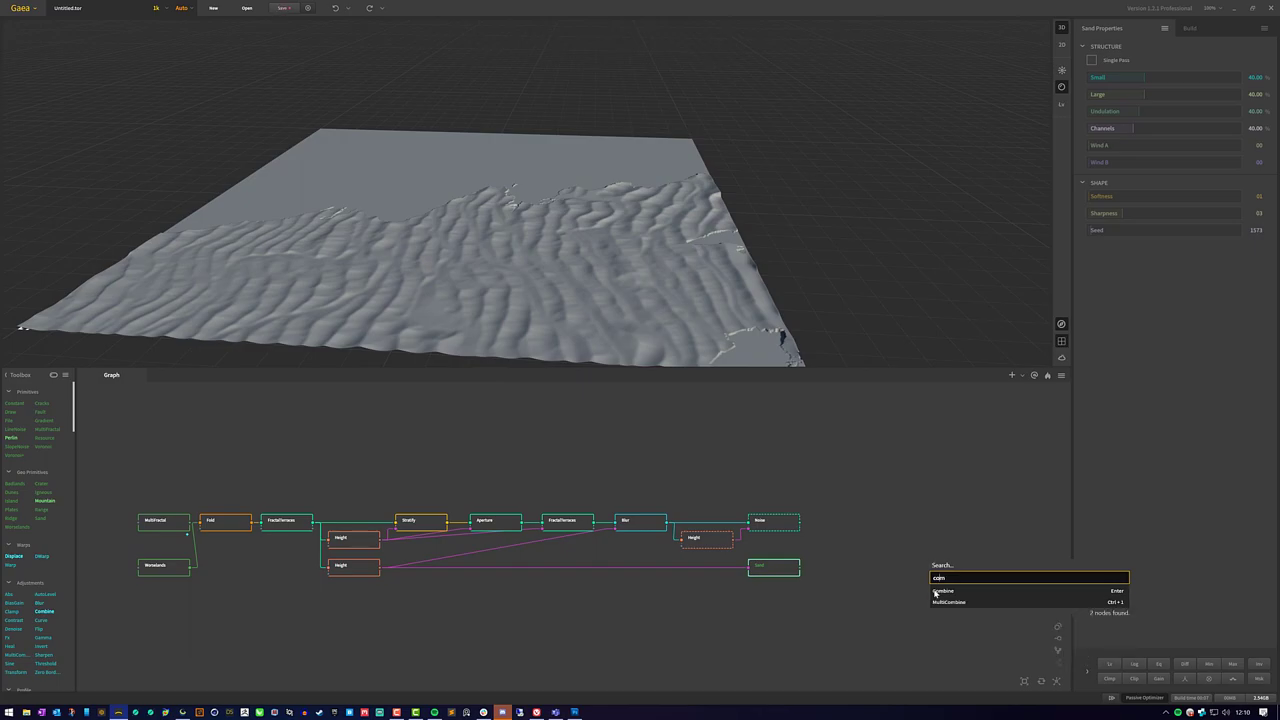
{"action": "left_click", "coordinate": [934, 591]}
{"action": "left_click_drag", "start_coordinate": [800, 573], "coordinate": [845, 532]}
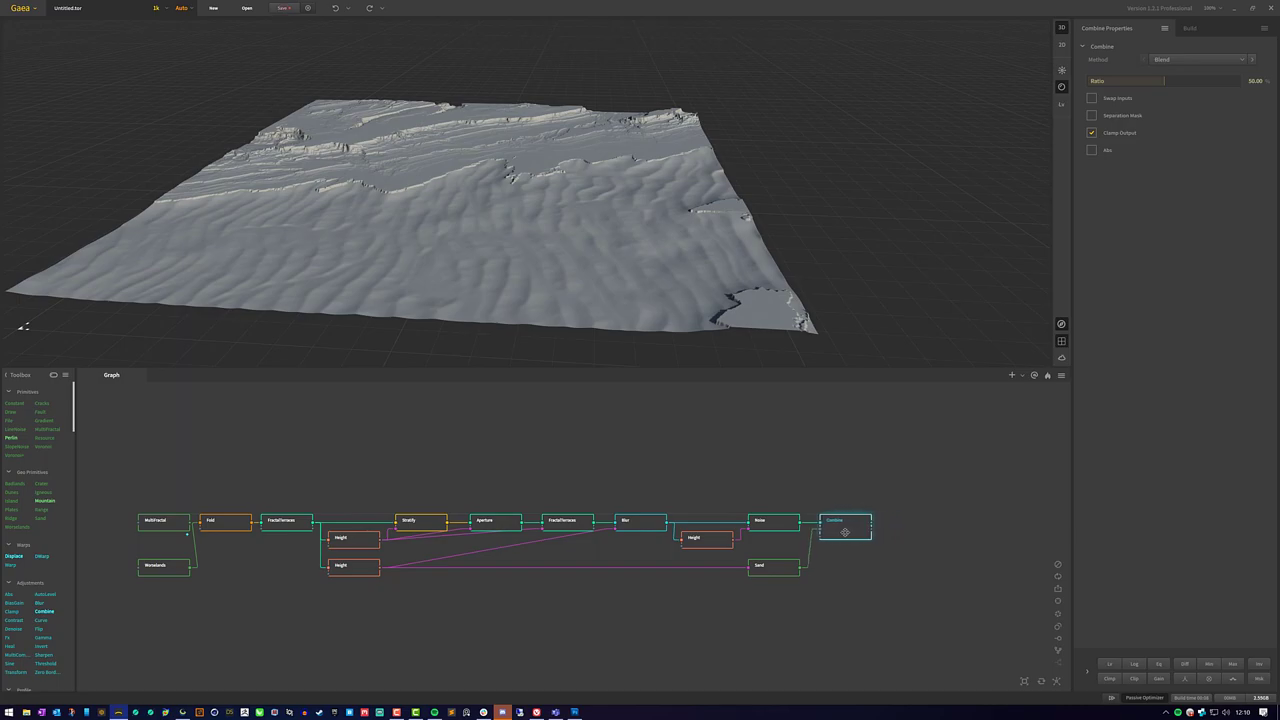
Set the Combine node's Method to Max and try its Ratio at 100% and at 1.72%
{"action": "left_click", "coordinate": [1193, 59]}
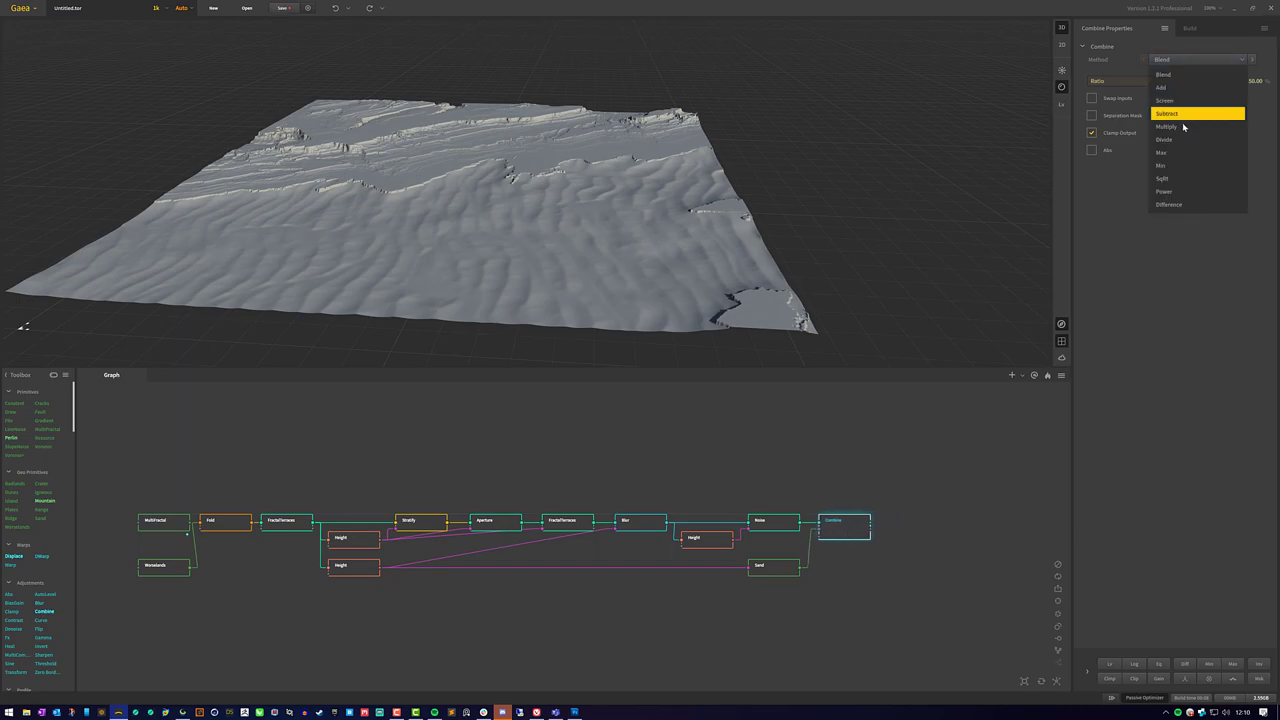
{"action": "left_click", "coordinate": [1175, 153]}
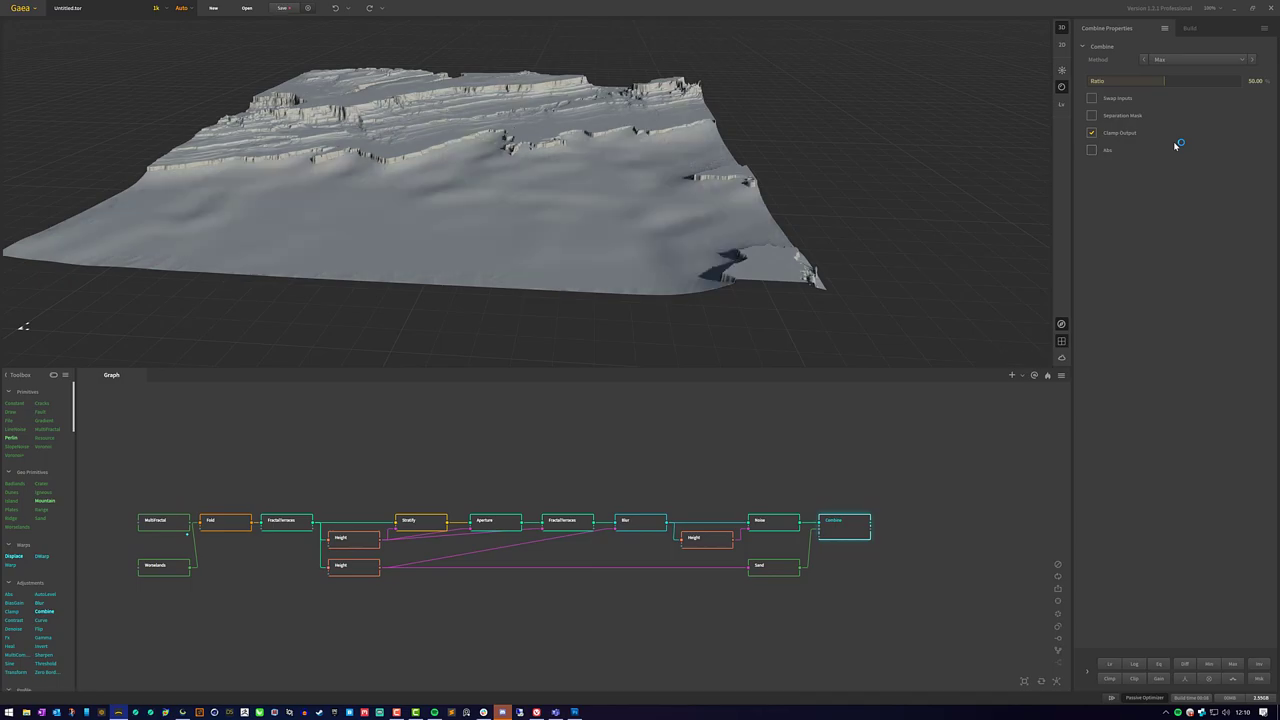
{"action": "left_click_drag", "start_coordinate": [1163, 81], "coordinate": [1250, 90]}
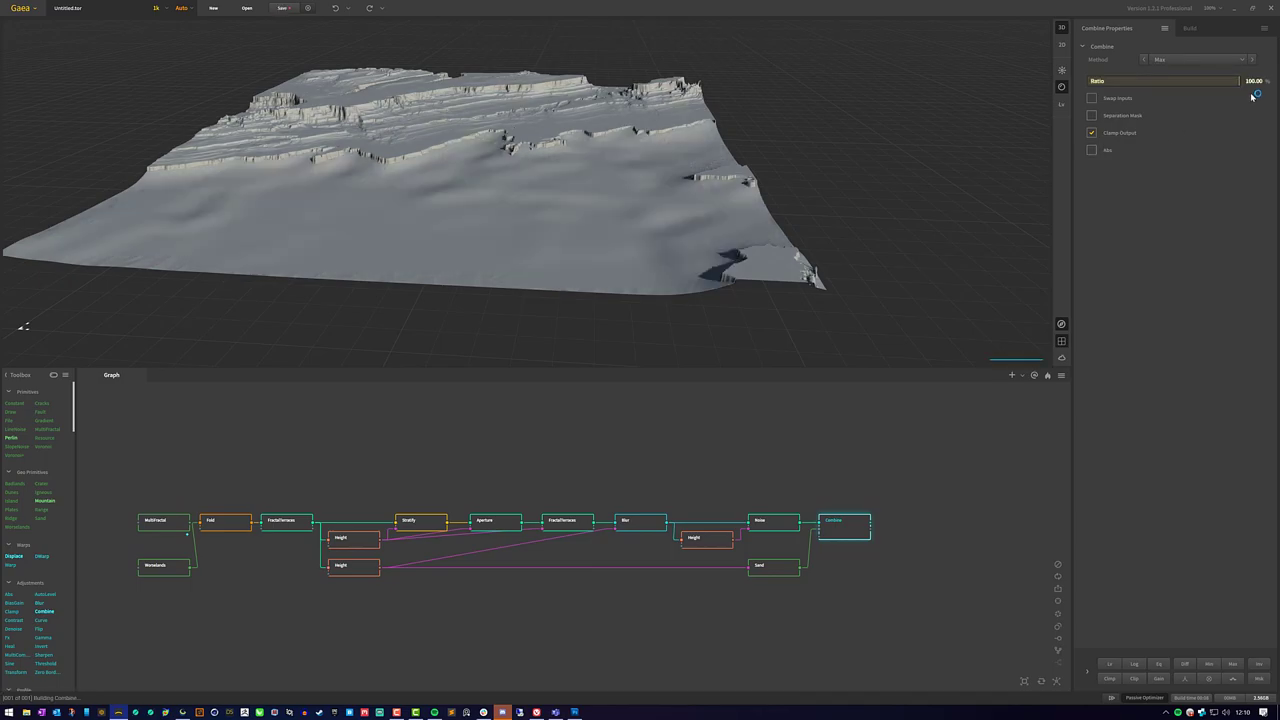
{"action": "left_click_drag", "start_coordinate": [1125, 91], "coordinate": [1090, 80]}
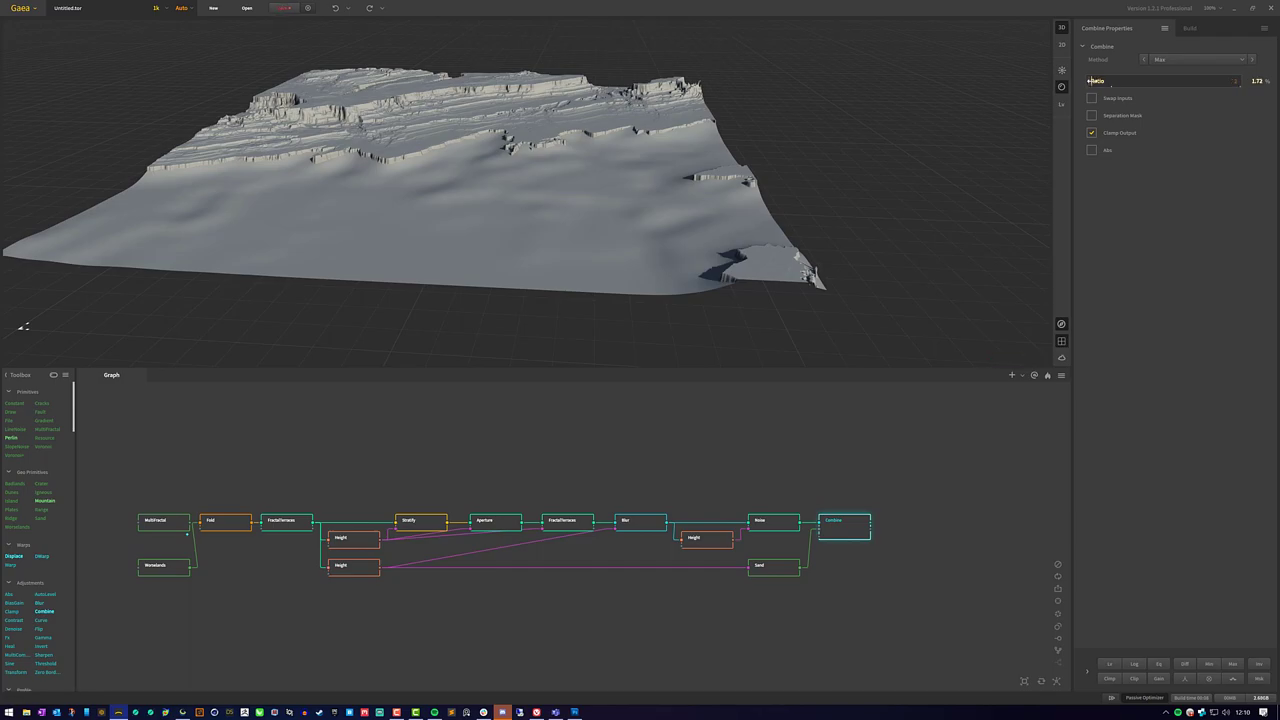
{"action": "left_click", "coordinate": [1168, 60]}
Mask the Combine node with the lower Height node and set its Ratio to 100%
{"action": "left_click_drag", "start_coordinate": [817, 540], "coordinate": [381, 568]}
{"action": "left_click", "coordinate": [1187, 80]}
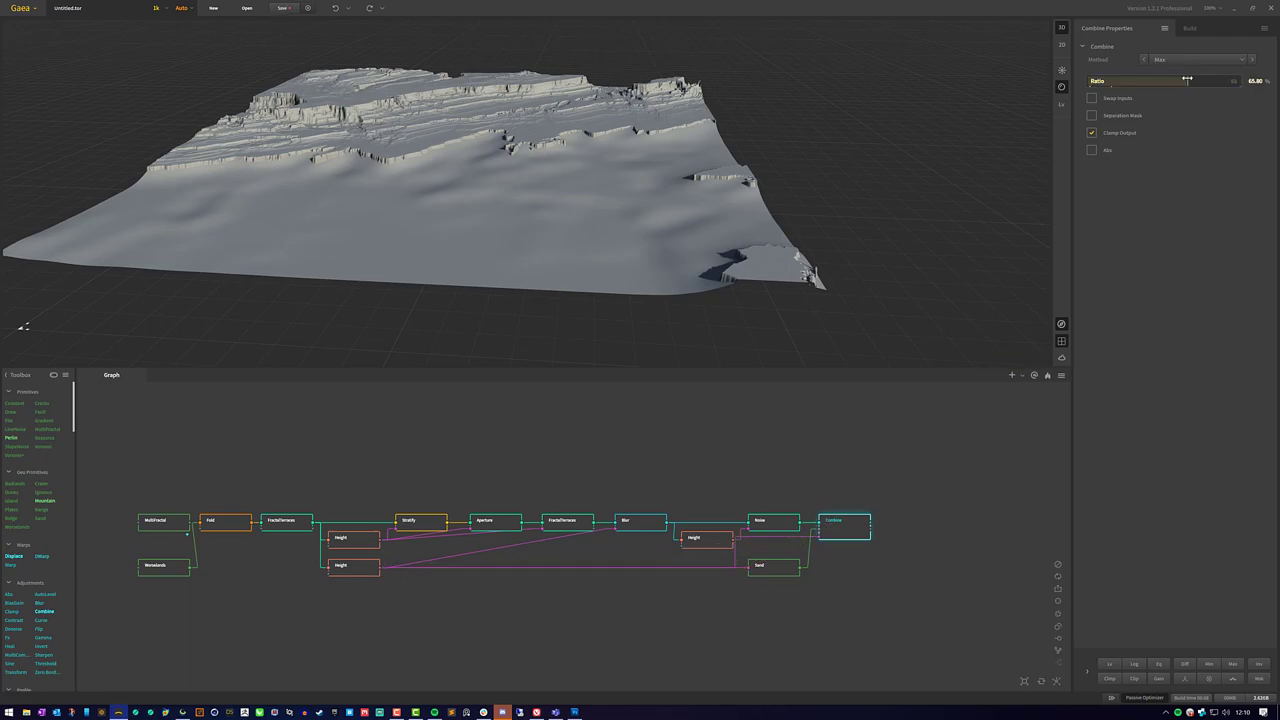
Try the Combine node's Method at Blend with its Ratio lowered to 24.56%
{"action": "left_click", "coordinate": [1160, 59]}
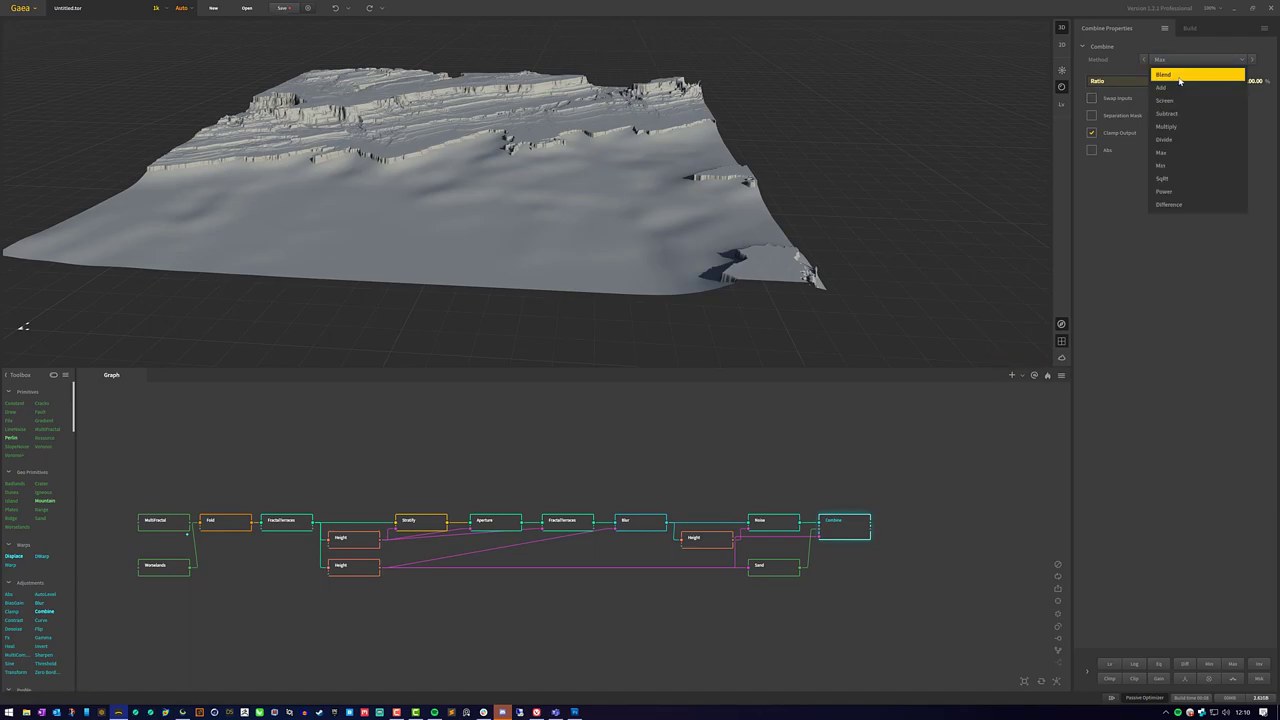
{"action": "left_click", "coordinate": [1178, 80]}
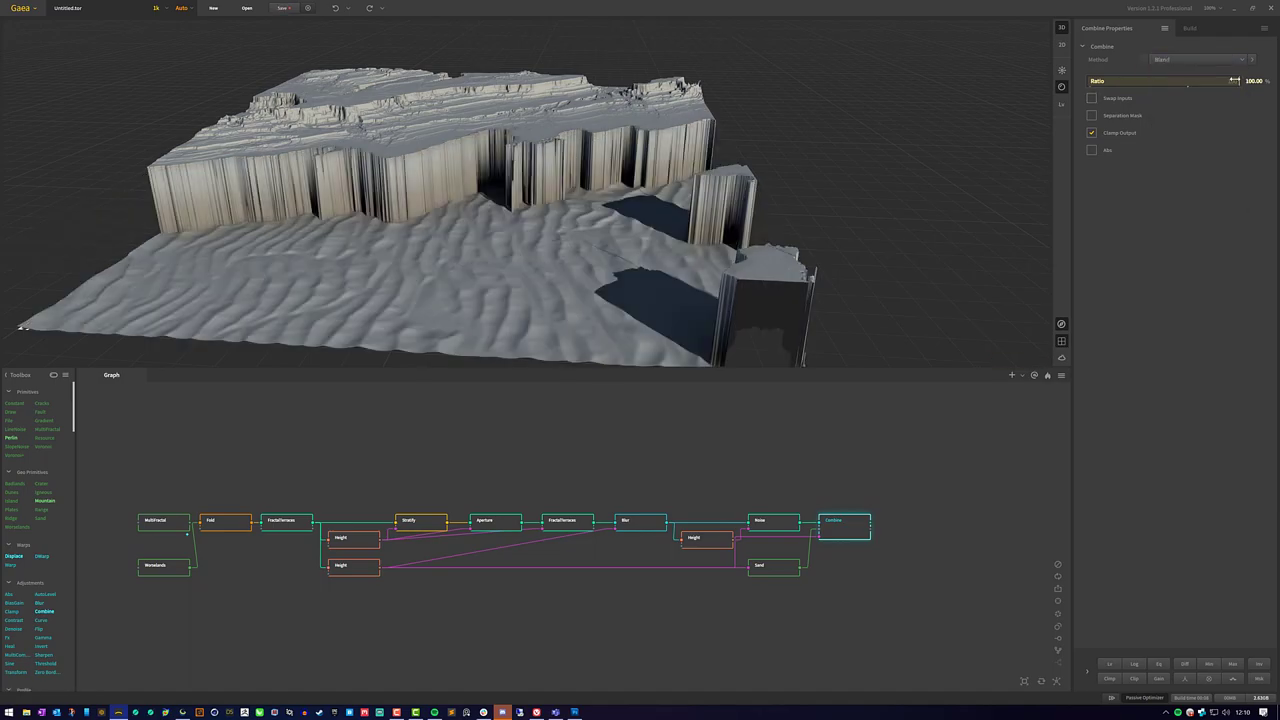
{"action": "left_click", "coordinate": [1143, 82]}
{"action": "left_click_drag", "start_coordinate": [1143, 82], "coordinate": [1125, 82]}
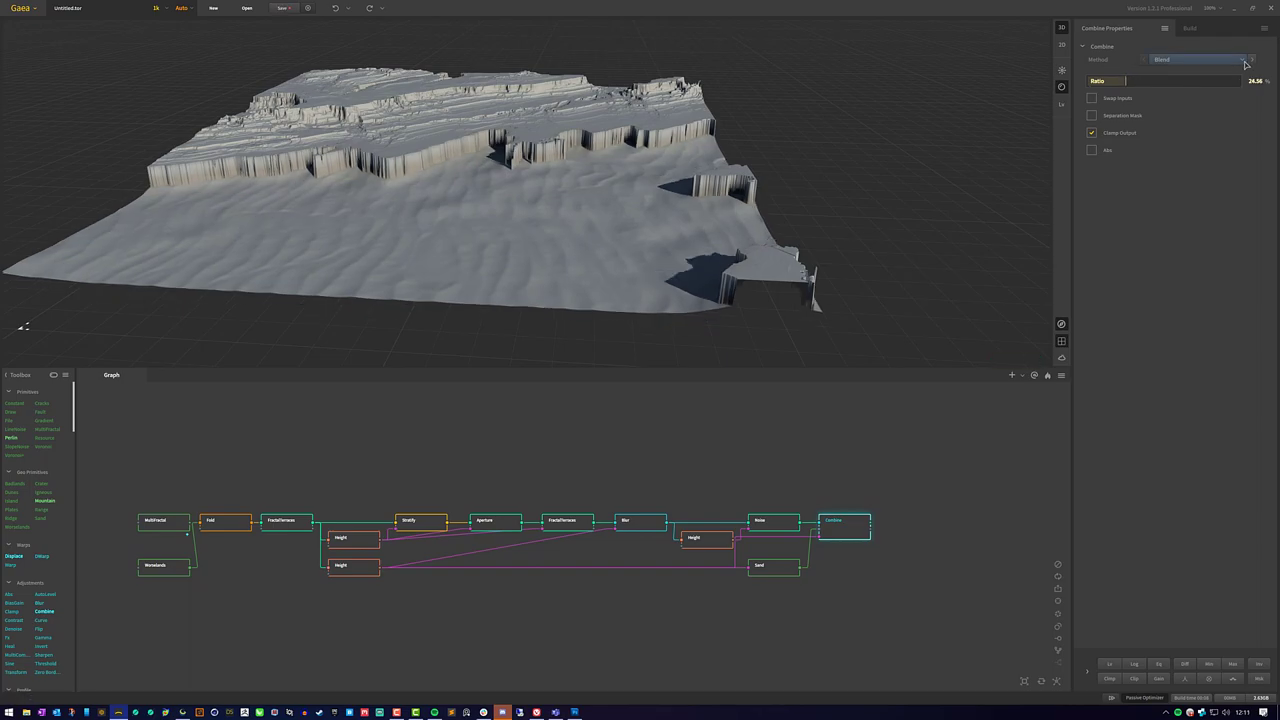
Set the Combine node's Method to Add with a Ratio of 100% and check the dunes on the terrain
{"action": "left_click", "coordinate": [1246, 61]}
{"action": "left_click", "coordinate": [1175, 90]}
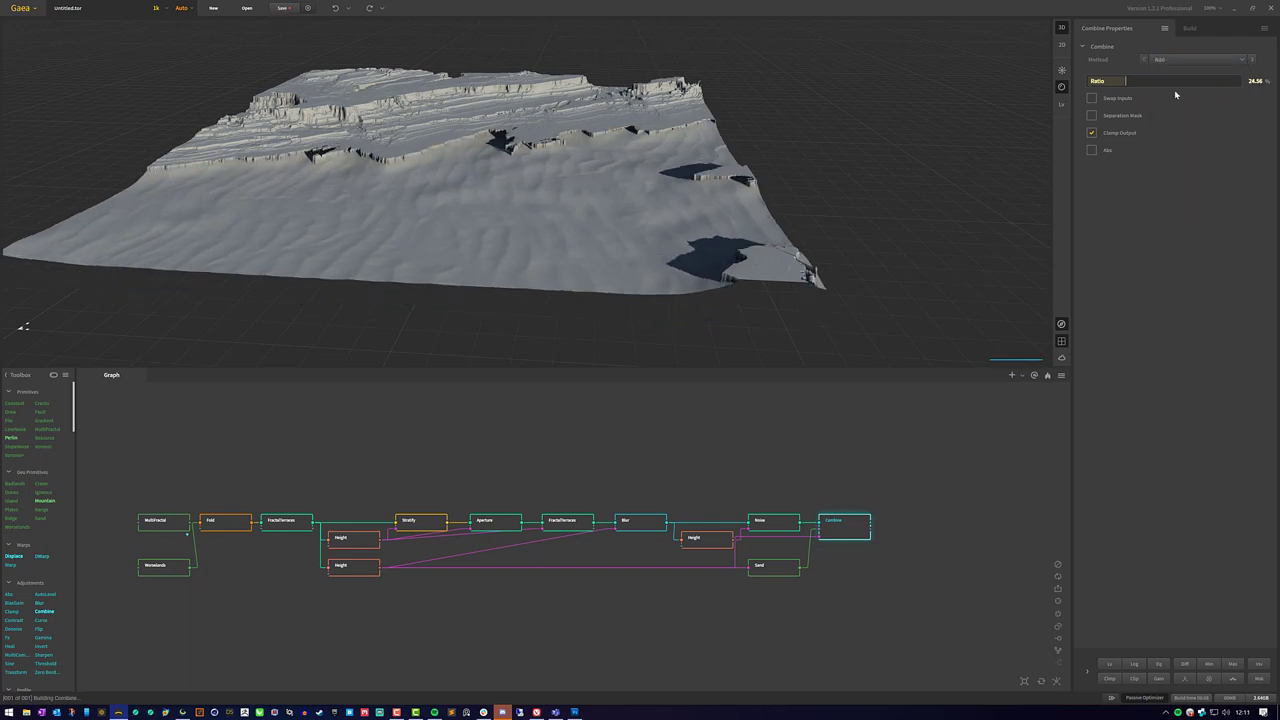
{"action": "left_click", "coordinate": [1172, 82]}
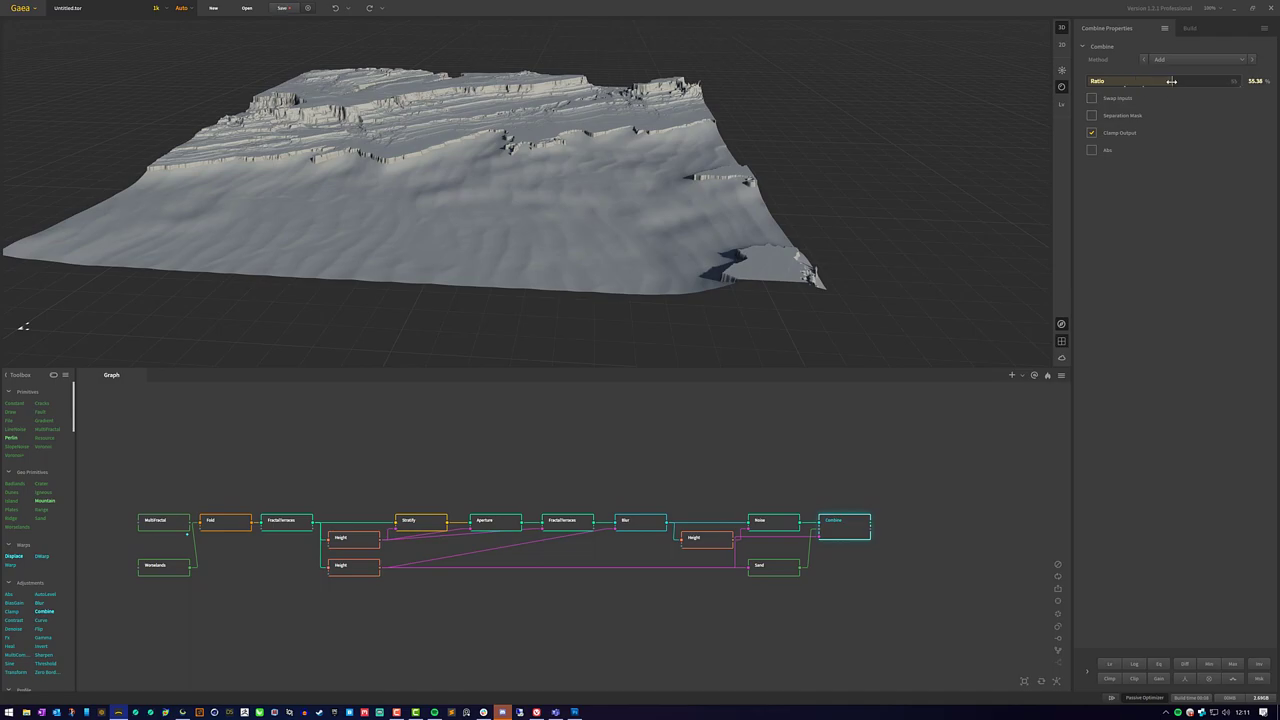
{"action": "left_click_drag", "start_coordinate": [1205, 83], "coordinate": [1245, 83]}
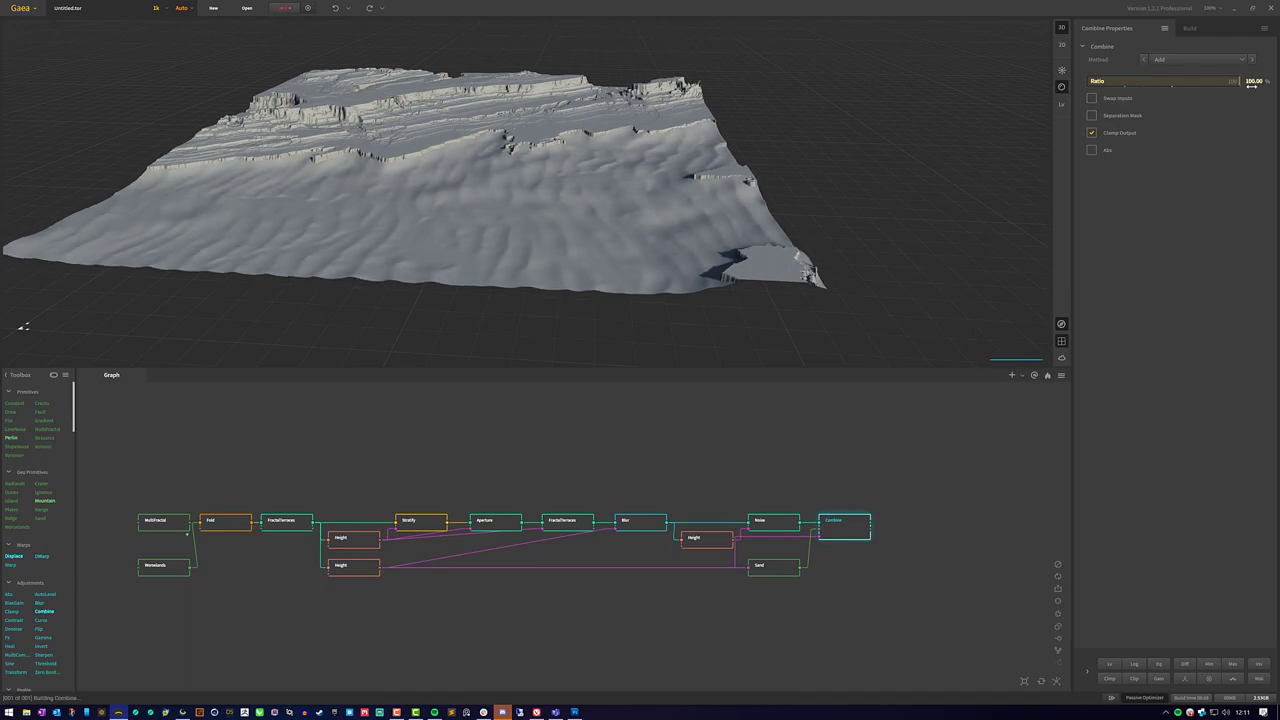
{"action": "left_click_drag", "start_coordinate": [586, 178], "coordinate": [581, 205]}
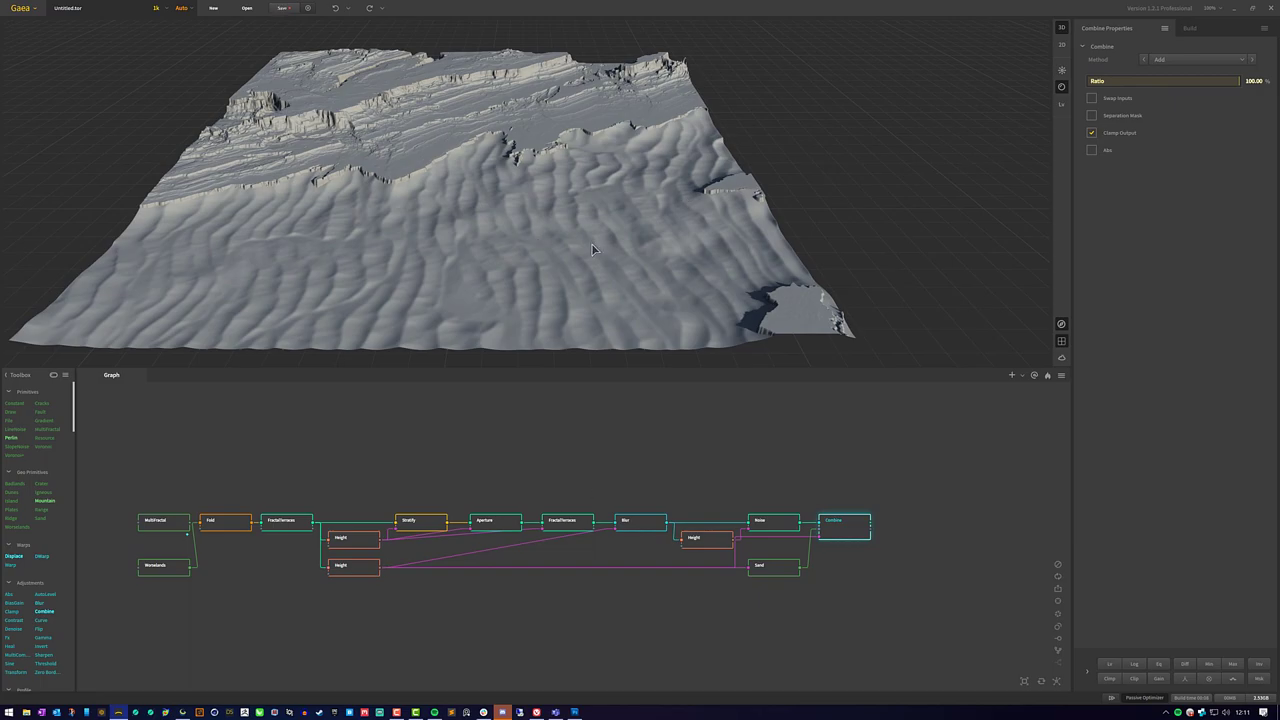
{"action": "left_click_drag", "start_coordinate": [591, 243], "coordinate": [568, 233]}
{"action": "scroll", "coordinate": [525, 187], "scroll_direction": "up", "scroll_amount": 5}
{"action": "scroll", "coordinate": [528, 189], "scroll_direction": "down", "scroll_amount": 4}
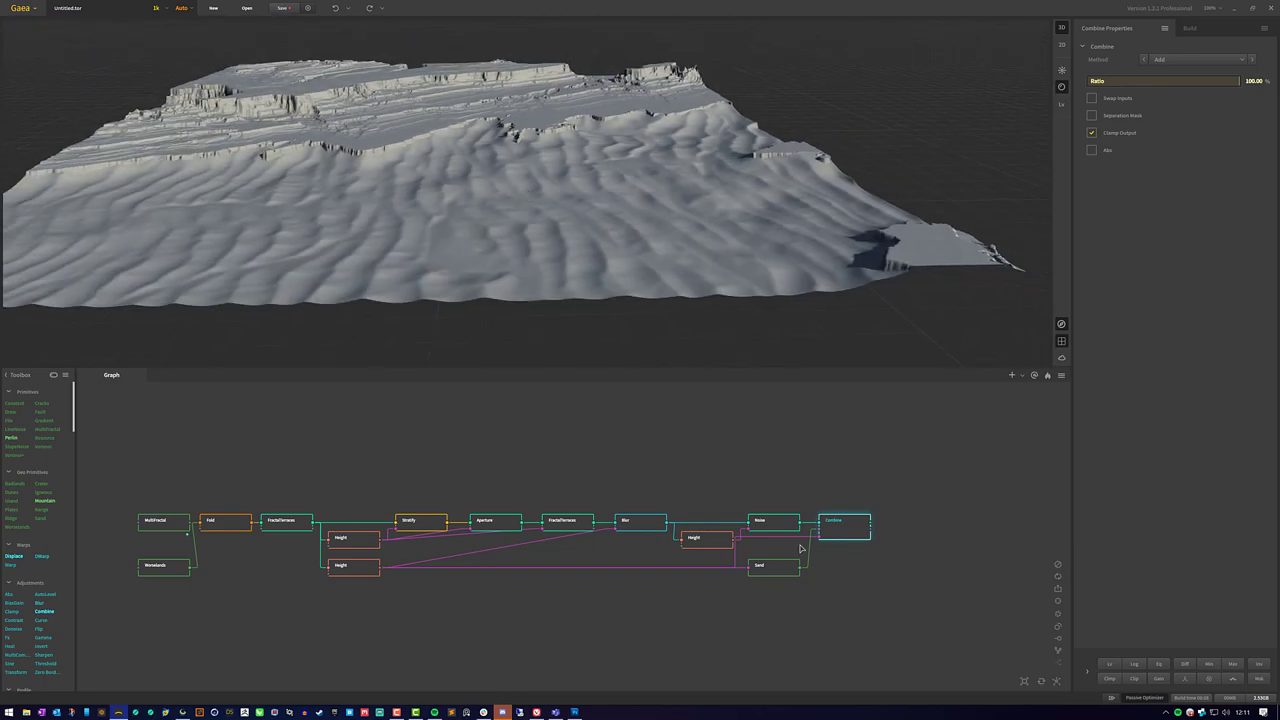
Set the Sand node's Small to 15.69% and Large to 12.53%, and check the finer ripples in the Combine result
{"action": "left_click", "coordinate": [765, 568]}
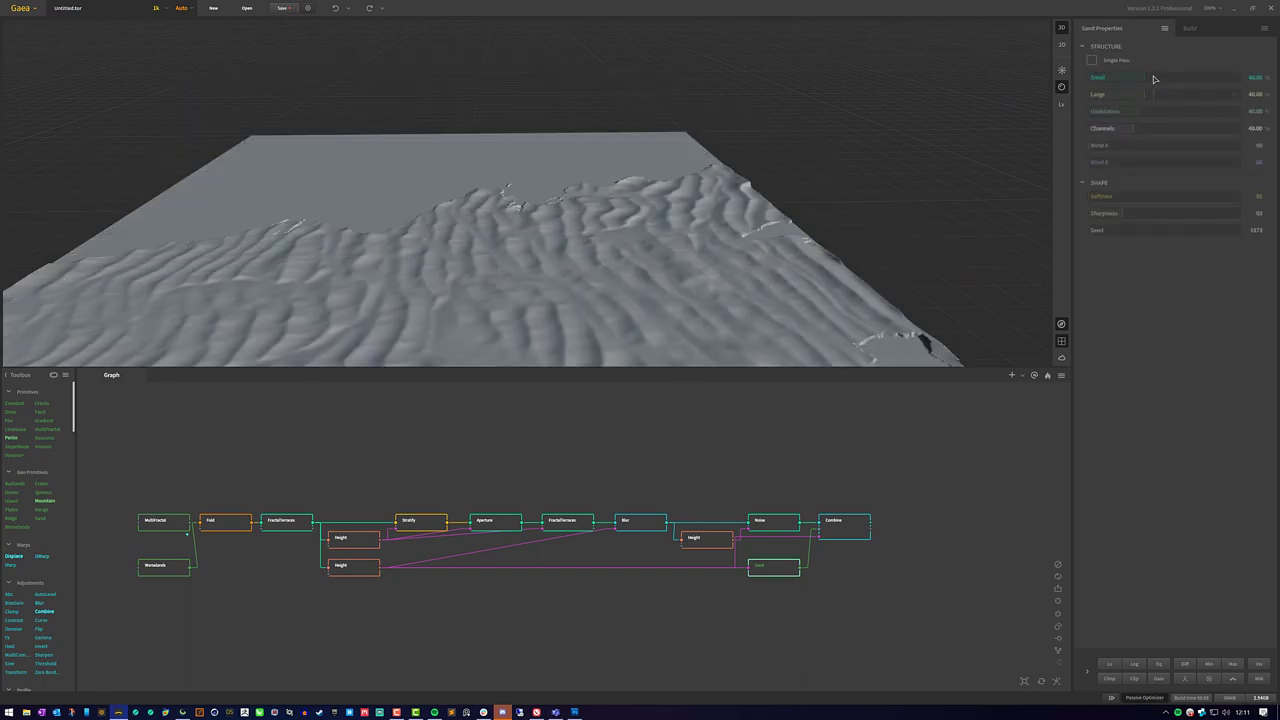
{"action": "left_click", "coordinate": [1216, 77]}
{"action": "left_click", "coordinate": [1101, 96]}
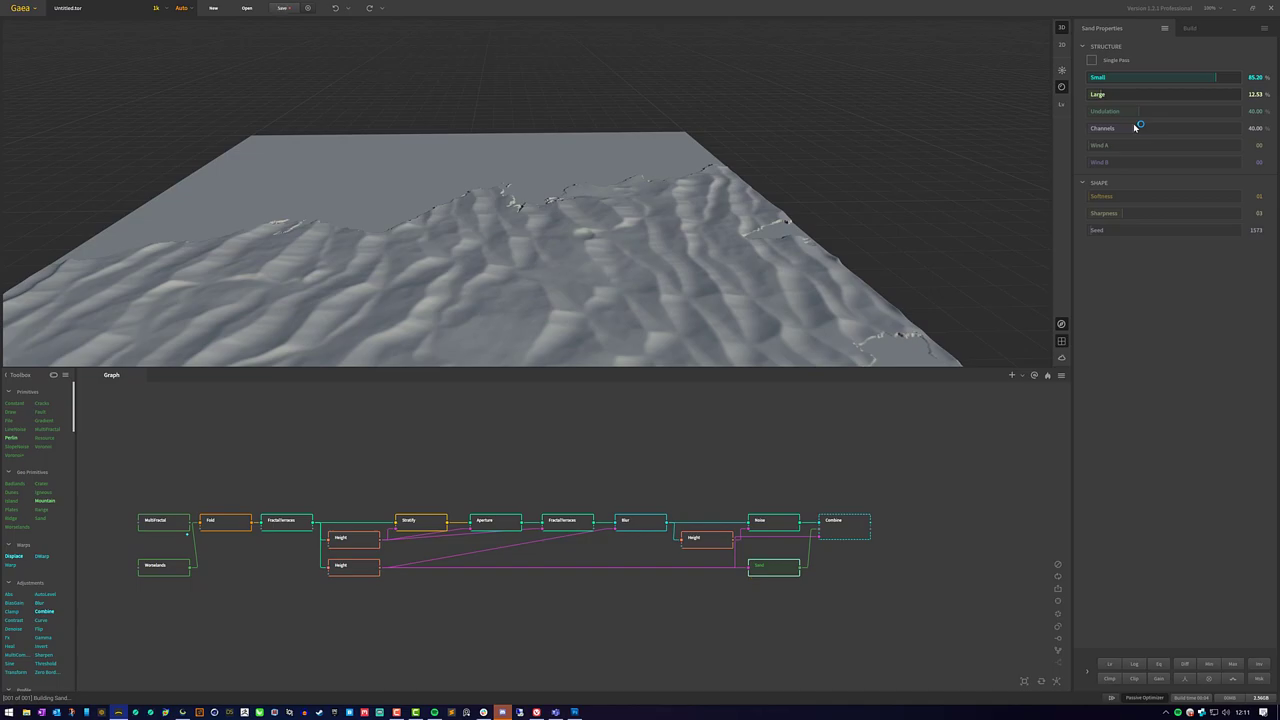
{"action": "left_click", "coordinate": [1101, 77]}
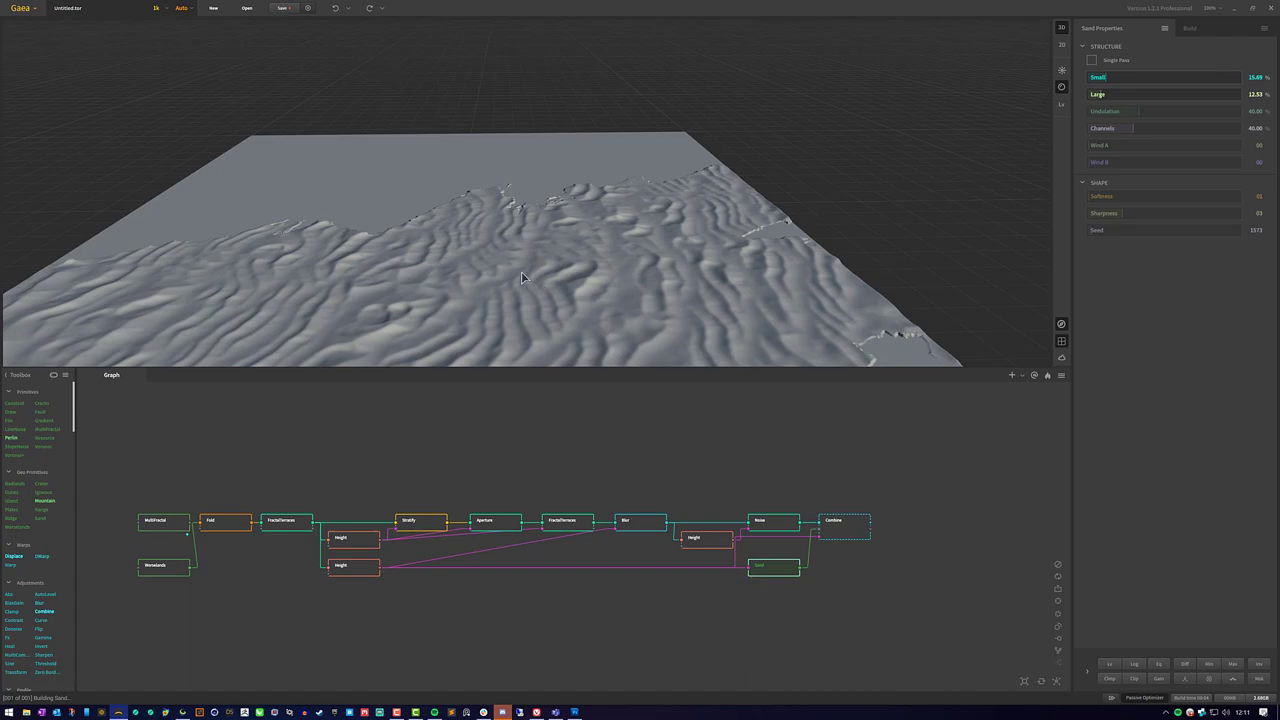
{"action": "mouse_move", "coordinate": [535, 236]}
{"action": "left_mouse_down"}
{"action": "mouse_move", "coordinate": [548, 231]}
{"action": "mouse_move", "coordinate": [535, 229]}
{"action": "left_mouse_up"}
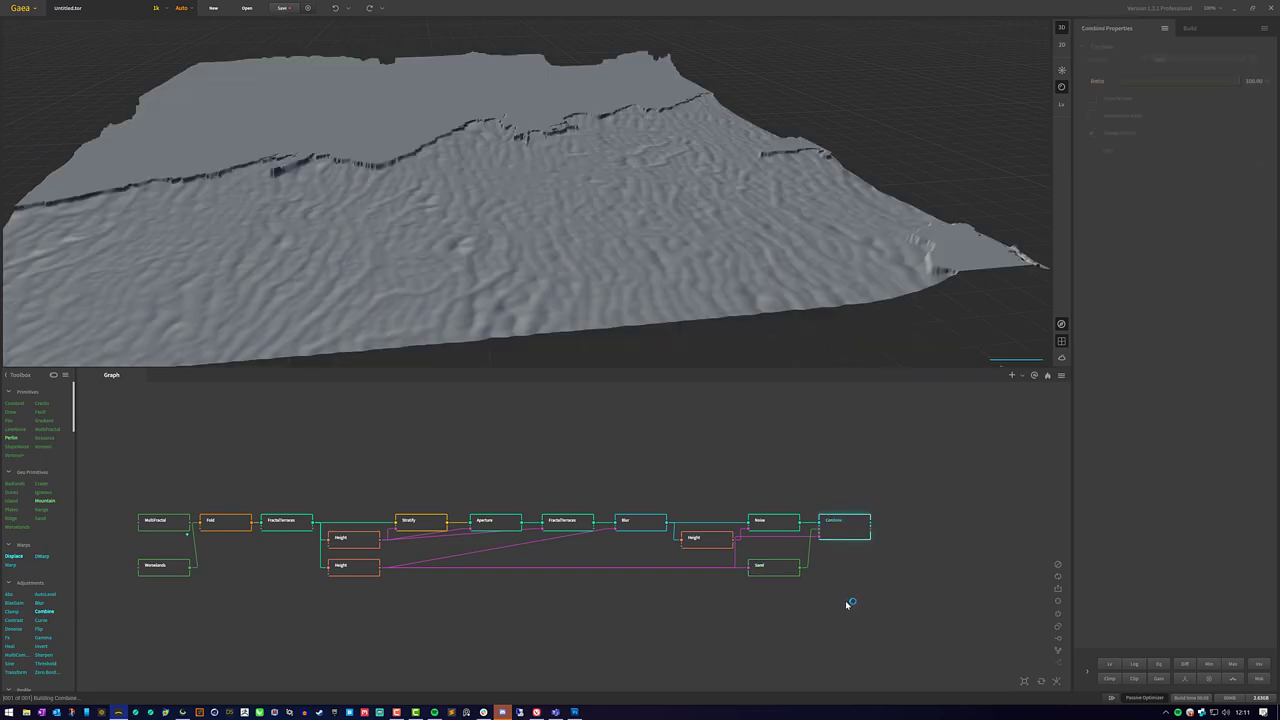
{"action": "left_click_drag", "start_coordinate": [627, 206], "coordinate": [516, 262]}
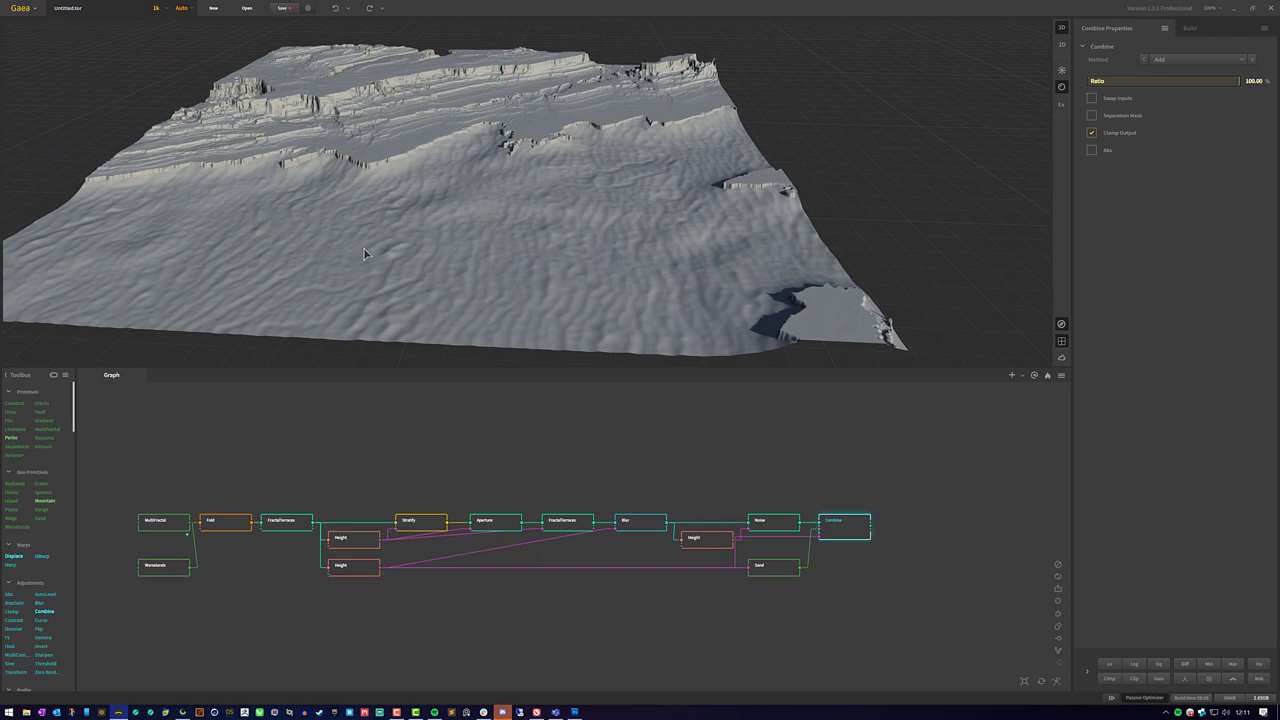
Try different wind directions on the Sand node, with Wind A at 199 and at 293
{"action": "left_click", "coordinate": [773, 566]}
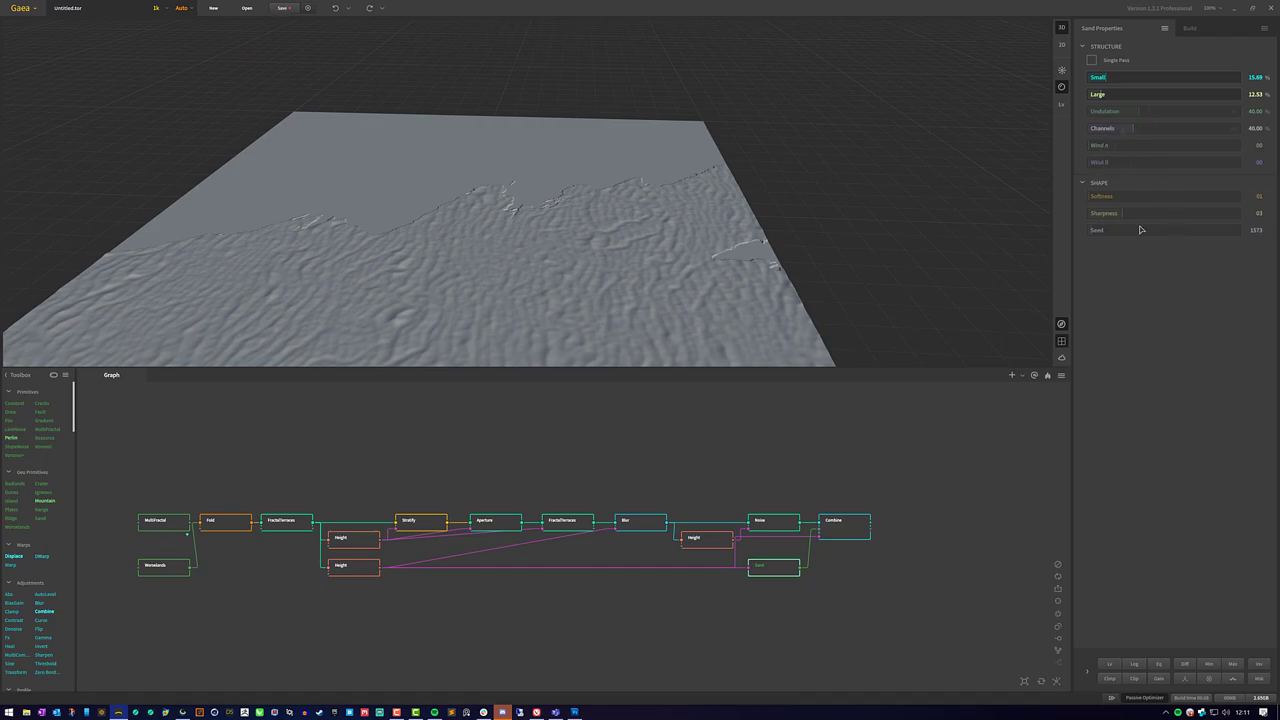
{"action": "left_click", "coordinate": [1172, 146]}
{"action": "left_click_drag", "start_coordinate": [691, 200], "coordinate": [600, 215]}
{"action": "scroll", "coordinate": [568, 212], "scroll_direction": "down", "scroll_amount": 2}
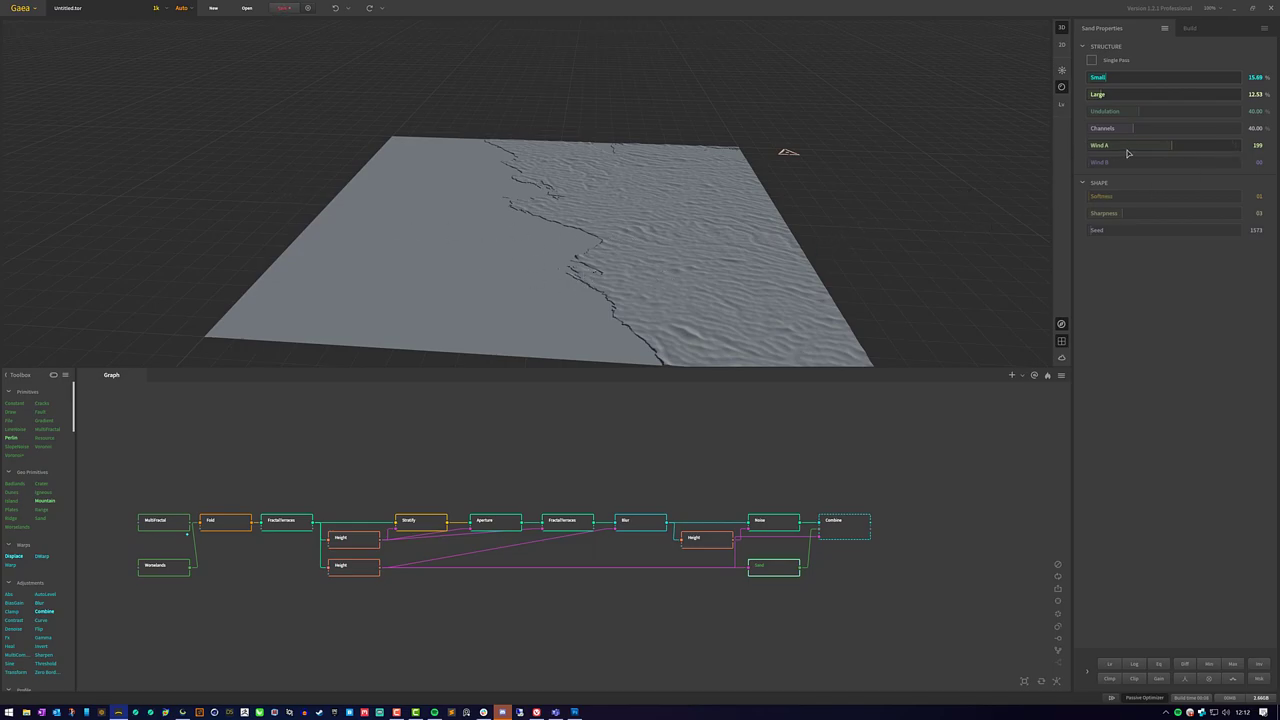
{"action": "left_click_drag", "start_coordinate": [1096, 147], "coordinate": [1093, 145]}
{"action": "left_click", "coordinate": [1210, 151]}
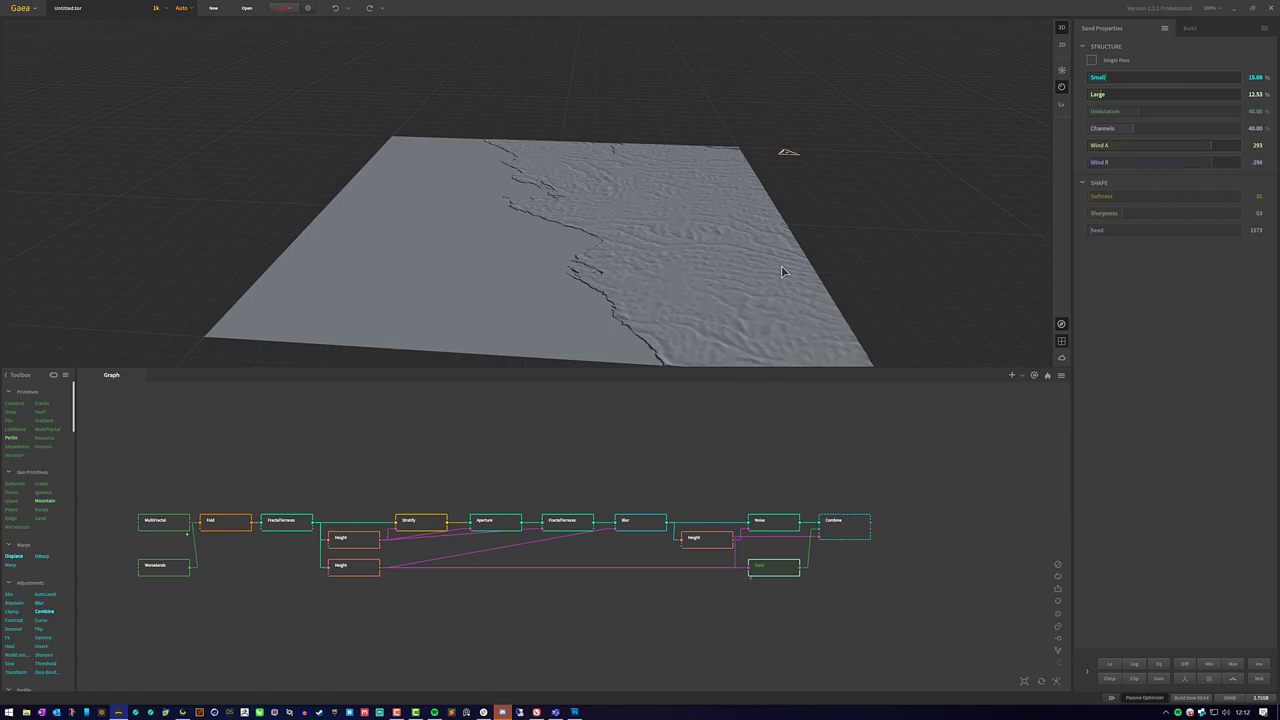
Set both Wind A and Wind B of the Sand node to 270
{"action": "left_click", "coordinate": [1257, 145]}
{"action": "type", "text": "1"}
{"action": "type", "text": "270"}
{"action": "double_click", "coordinate": [1258, 162]}
{"action": "type", "text": "270"}
{"action": "left_click", "coordinate": [1175, 308]}
{"action": "left_click_drag", "start_coordinate": [700, 270], "coordinate": [566, 240]}
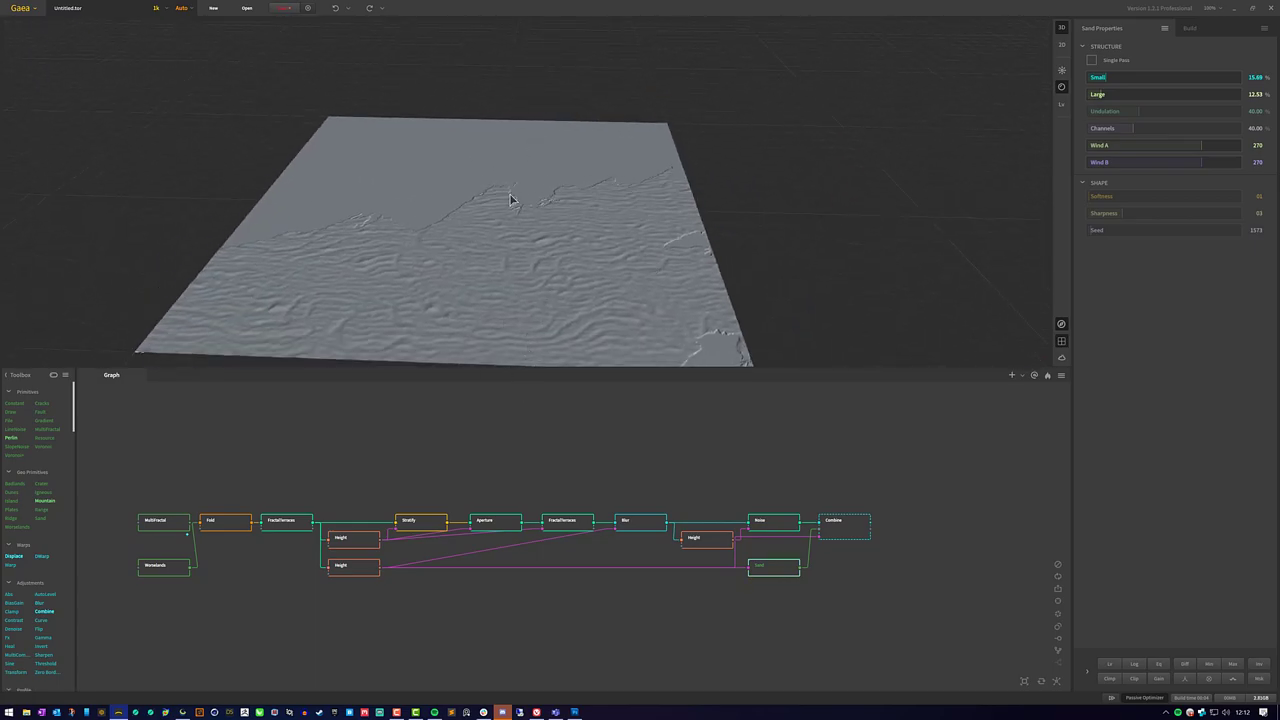
Preview the Combine node and examine how the sand ripples run across the low ground below the cliffs
{"action": "left_click", "coordinate": [843, 537]}
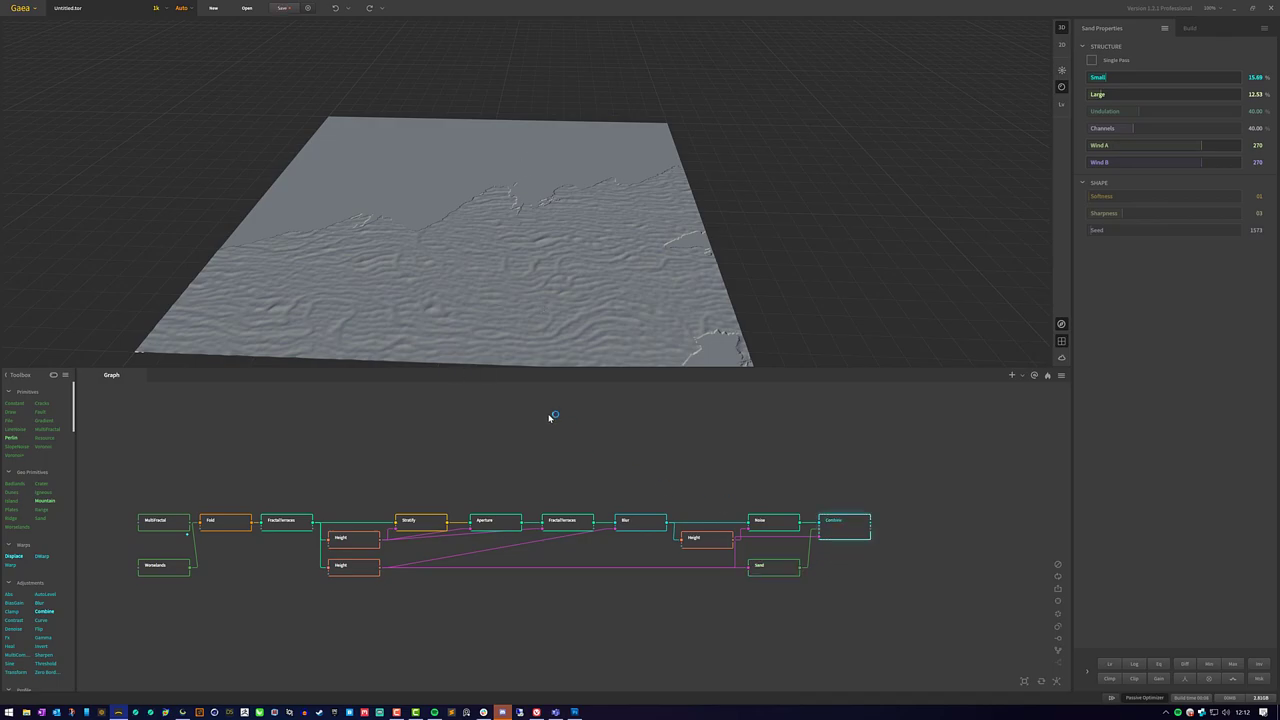
{"action": "left_click_drag", "start_coordinate": [525, 253], "coordinate": [582, 172]}
{"action": "scroll", "coordinate": [512, 206], "scroll_direction": "up", "scroll_amount": 4}
{"action": "scroll", "coordinate": [520, 206], "scroll_direction": "down", "scroll_amount": 3}
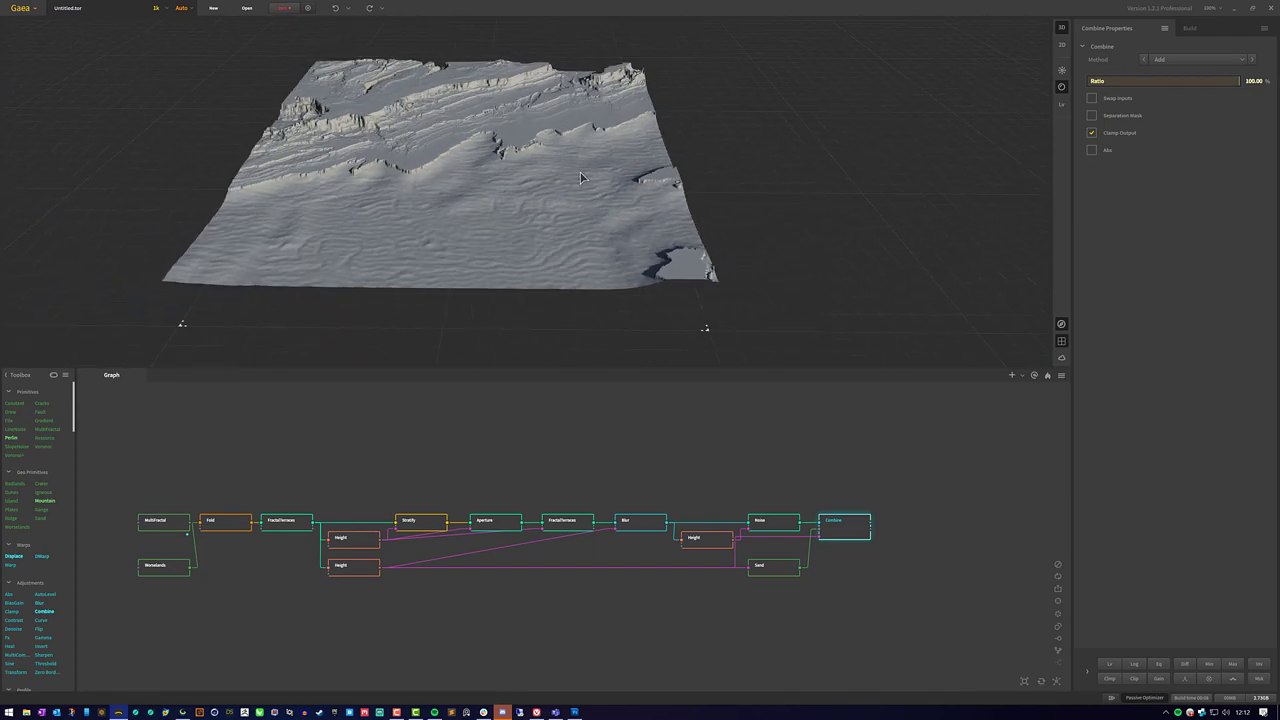
{"action": "middle_click_drag", "start_coordinate": [582, 175], "coordinate": [599, 192]}
{"action": "scroll", "coordinate": [582, 188], "scroll_direction": "up", "scroll_amount": 3}
{"action": "scroll", "coordinate": [582, 188], "scroll_direction": "down", "scroll_amount": 2}
{"action": "left_click_drag", "start_coordinate": [599, 192], "coordinate": [610, 189]}
{"action": "middle_click_drag", "start_coordinate": [636, 189], "coordinate": [599, 187]}
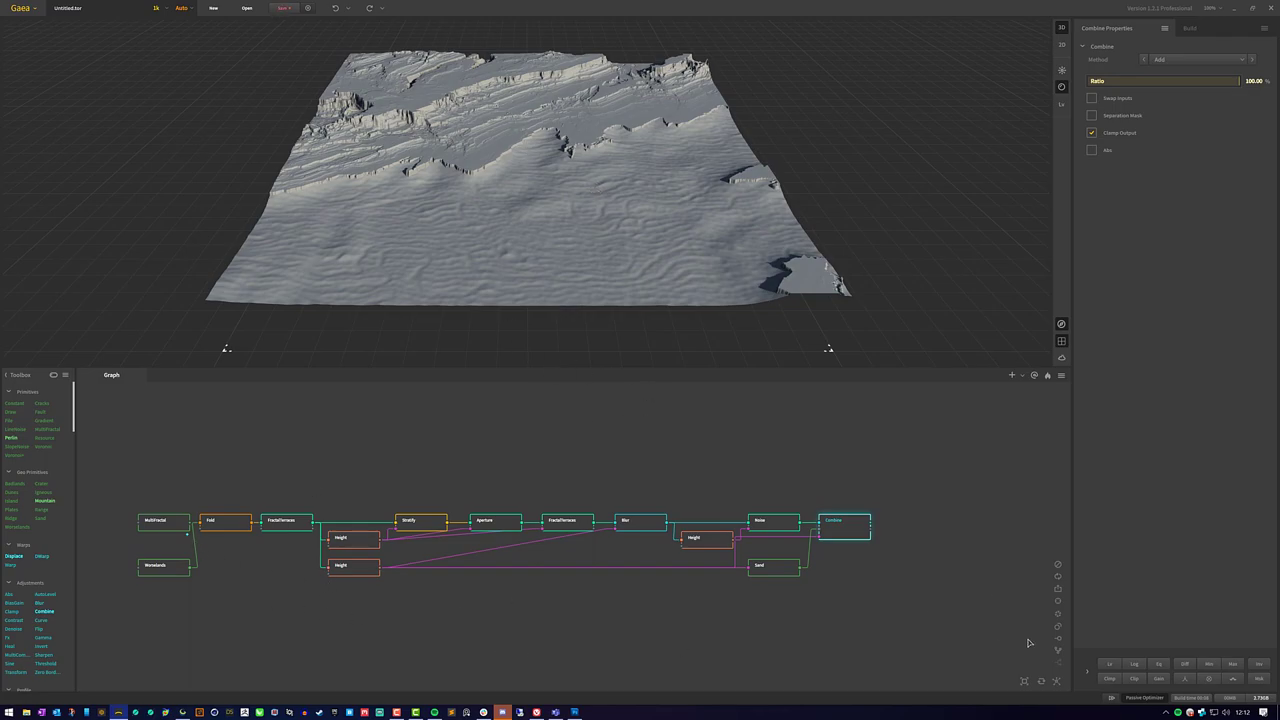
Fit the whole node graph in view and look over the main file commands
{"action": "left_click", "coordinate": [1023, 683]}
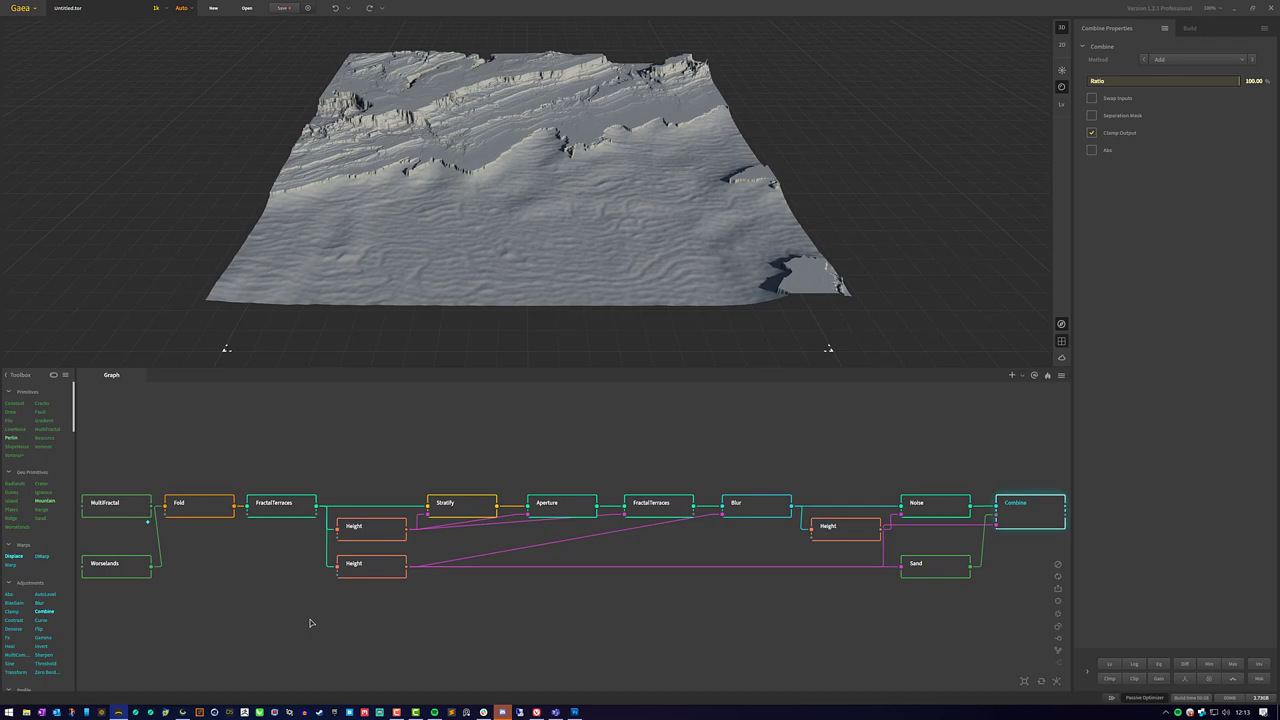
{"action": "left_click", "coordinate": [31, 10]}
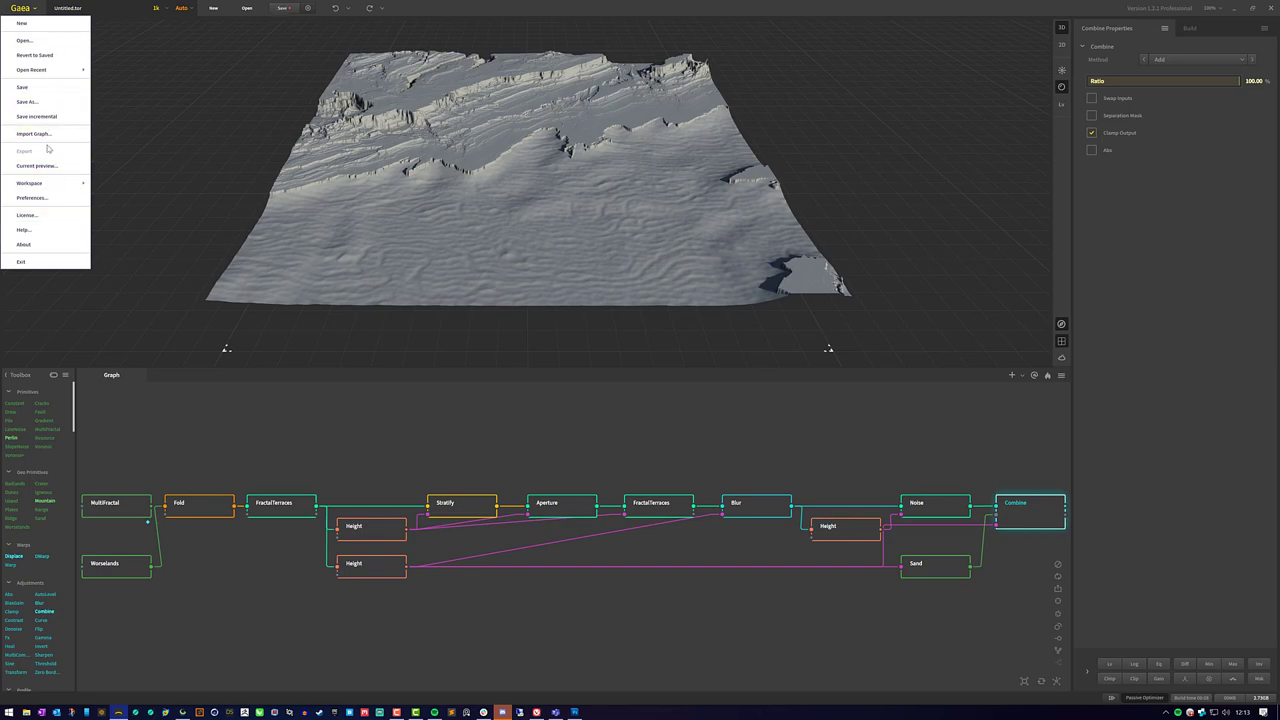
{"action": "left_click", "coordinate": [488, 438]}
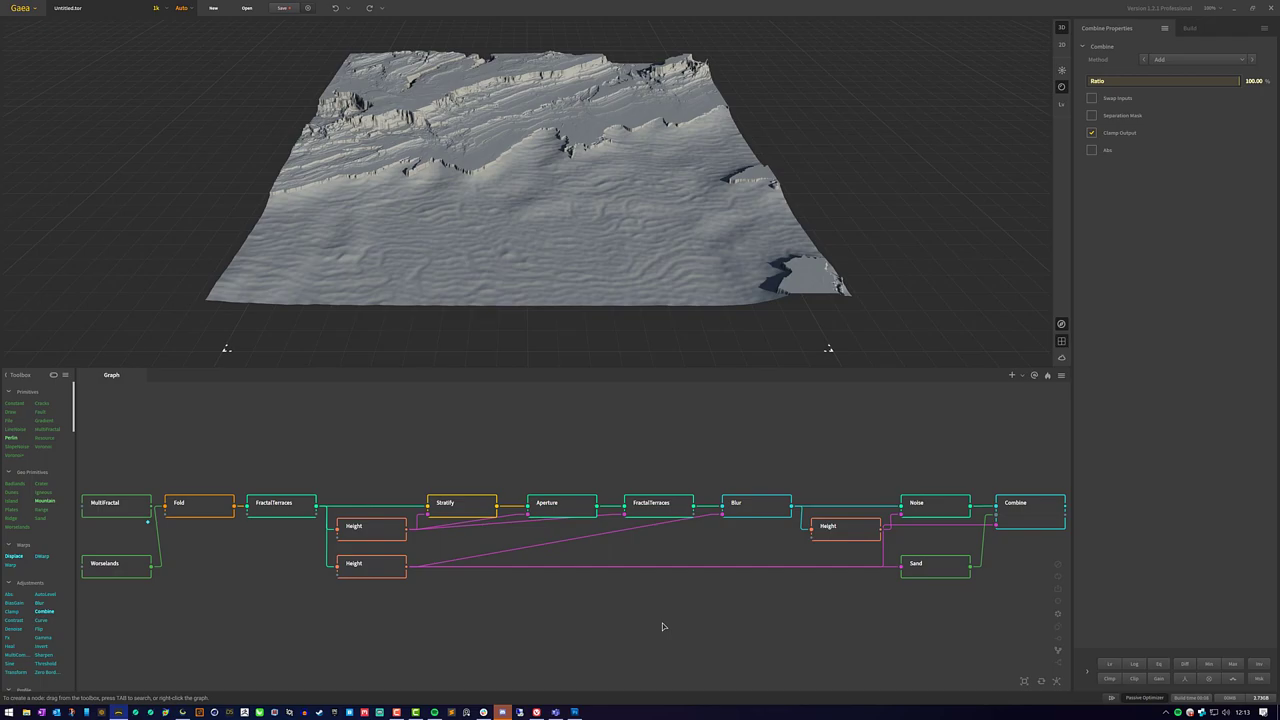
Review the Worselands node's terrain and Structures options, and compare them with the final Combine result
{"action": "left_click", "coordinate": [132, 574]}
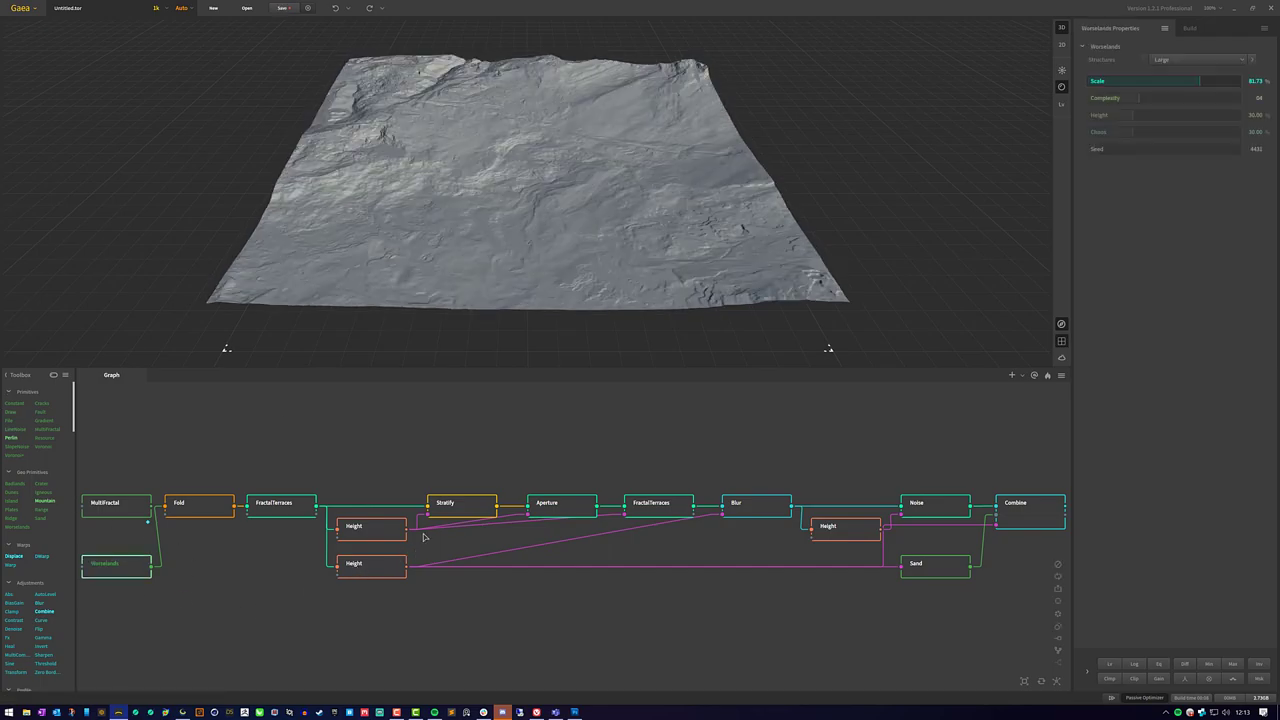
{"action": "mouse_move", "coordinate": [538, 187]}
{"action": "left_mouse_down"}
{"action": "mouse_move", "coordinate": [531, 226]}
{"action": "mouse_move", "coordinate": [536, 170]}
{"action": "mouse_move", "coordinate": [534, 204]}
{"action": "left_mouse_up"}
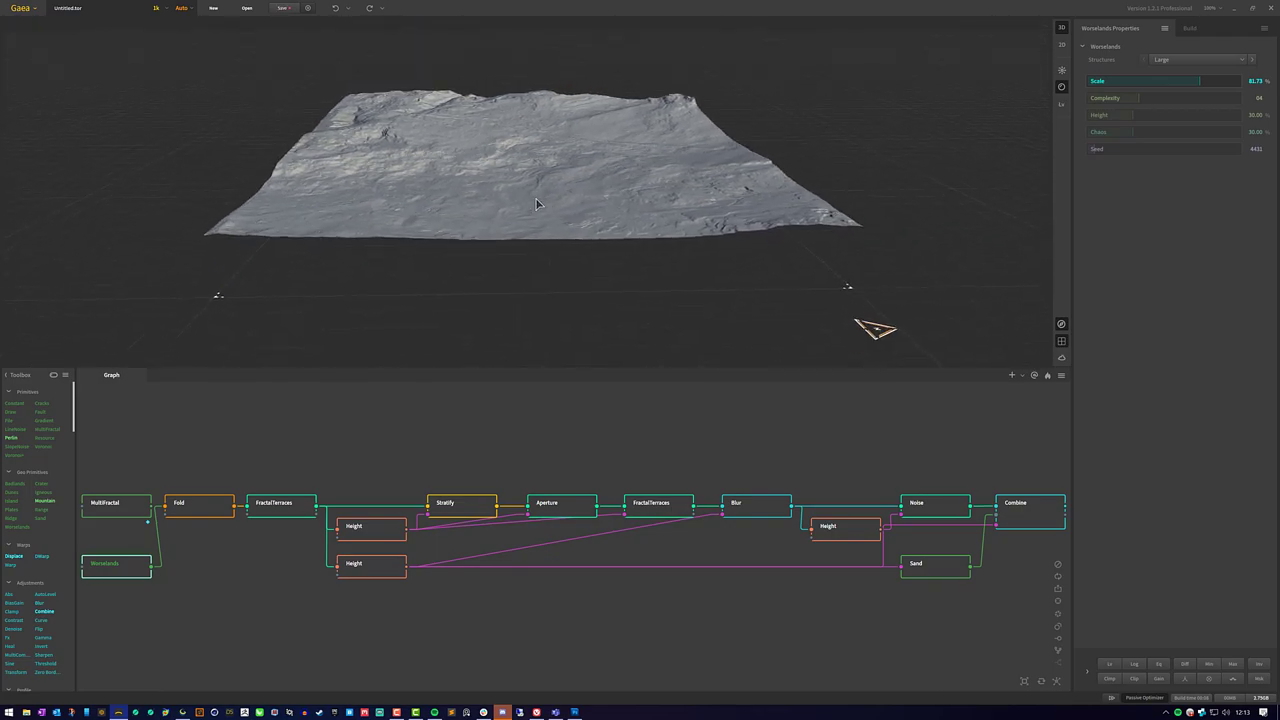
{"action": "left_click", "coordinate": [1186, 62]}
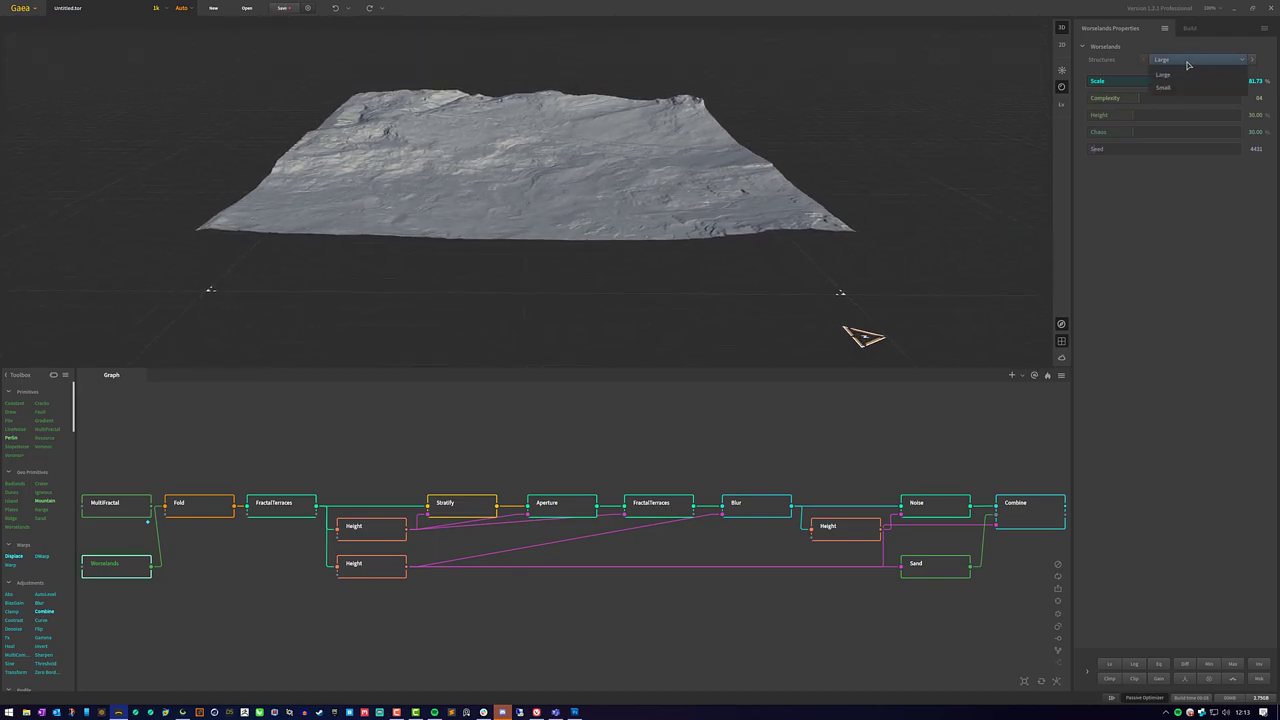
{"action": "left_click", "coordinate": [1157, 394]}
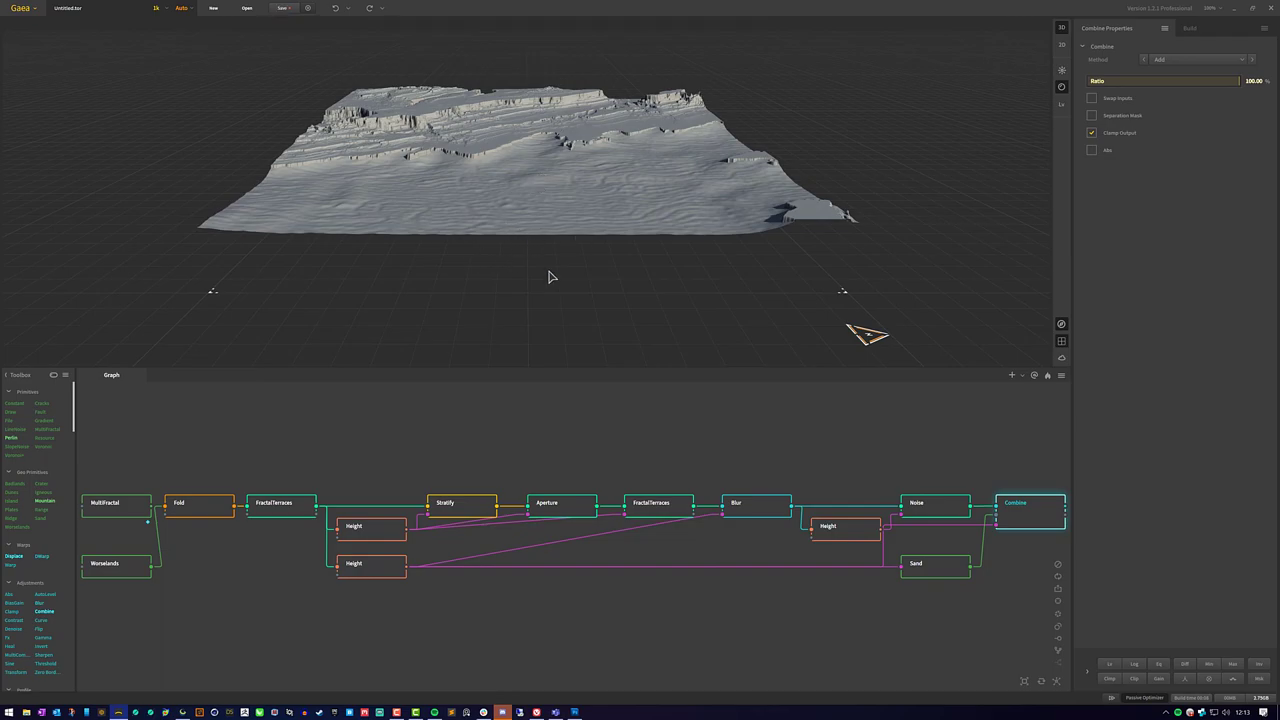
{"action": "mouse_move", "coordinate": [543, 231]}
{"action": "left_mouse_down"}
{"action": "mouse_move", "coordinate": [520, 340]}
{"action": "mouse_move", "coordinate": [490, 325]}
{"action": "mouse_move", "coordinate": [540, 229]}
{"action": "left_mouse_up"}
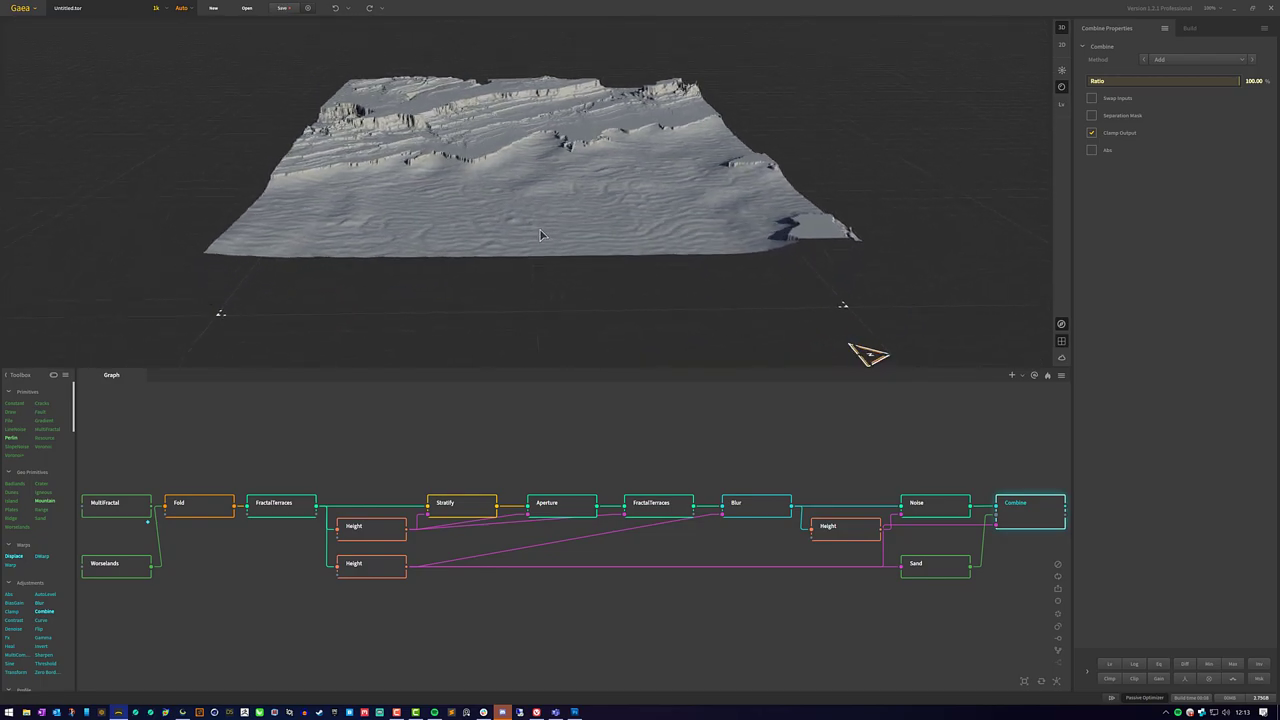
{"action": "scroll", "coordinate": [539, 234], "scroll_direction": "up", "scroll_amount": 1}
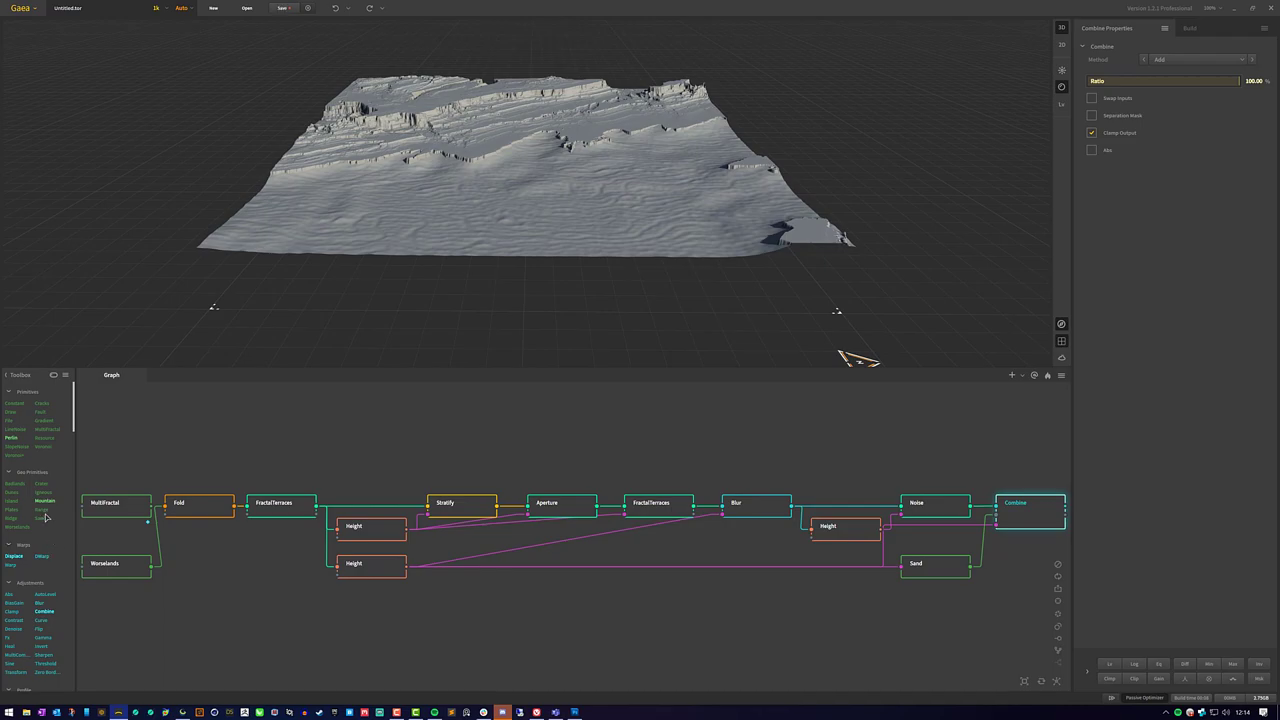
Browse the node categories available in the Toolbox
{"action": "scroll", "coordinate": [45, 517], "scroll_direction": "down", "scroll_amount": 3}
{"action": "scroll", "coordinate": [45, 517], "scroll_direction": "down", "scroll_amount": 5}
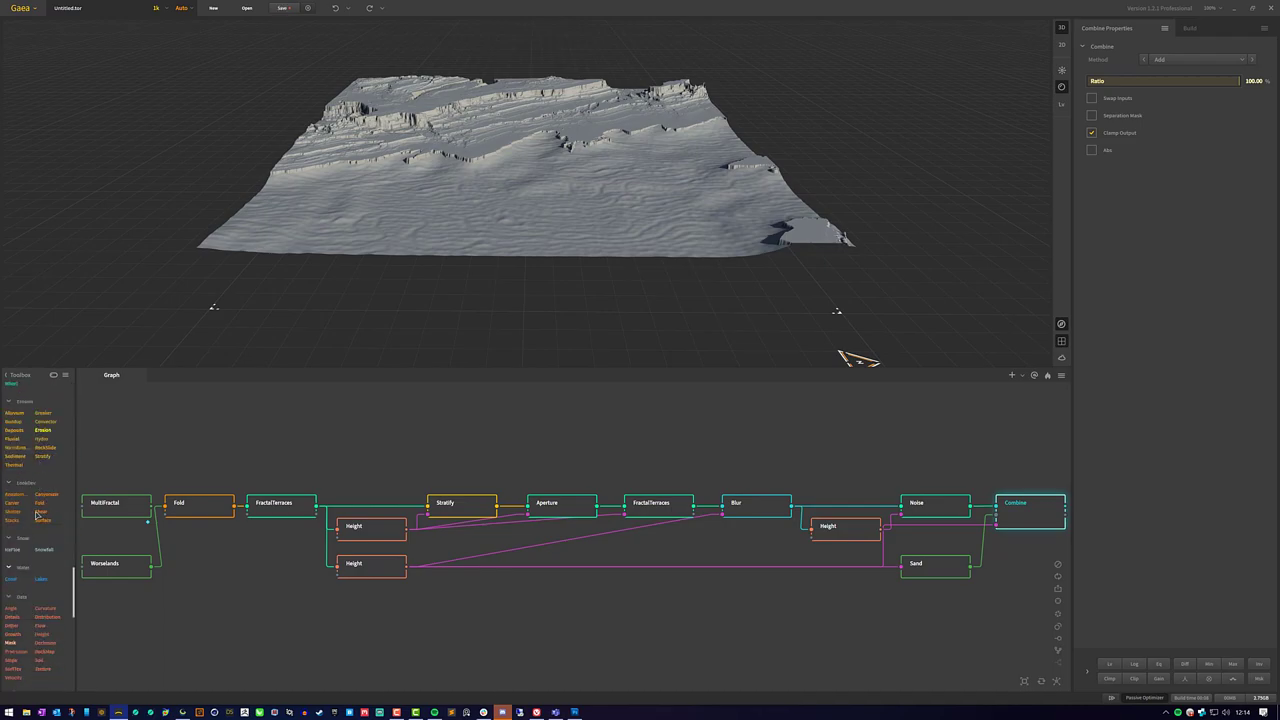
{"action": "scroll", "coordinate": [22, 518], "scroll_direction": "up", "scroll_amount": 8}
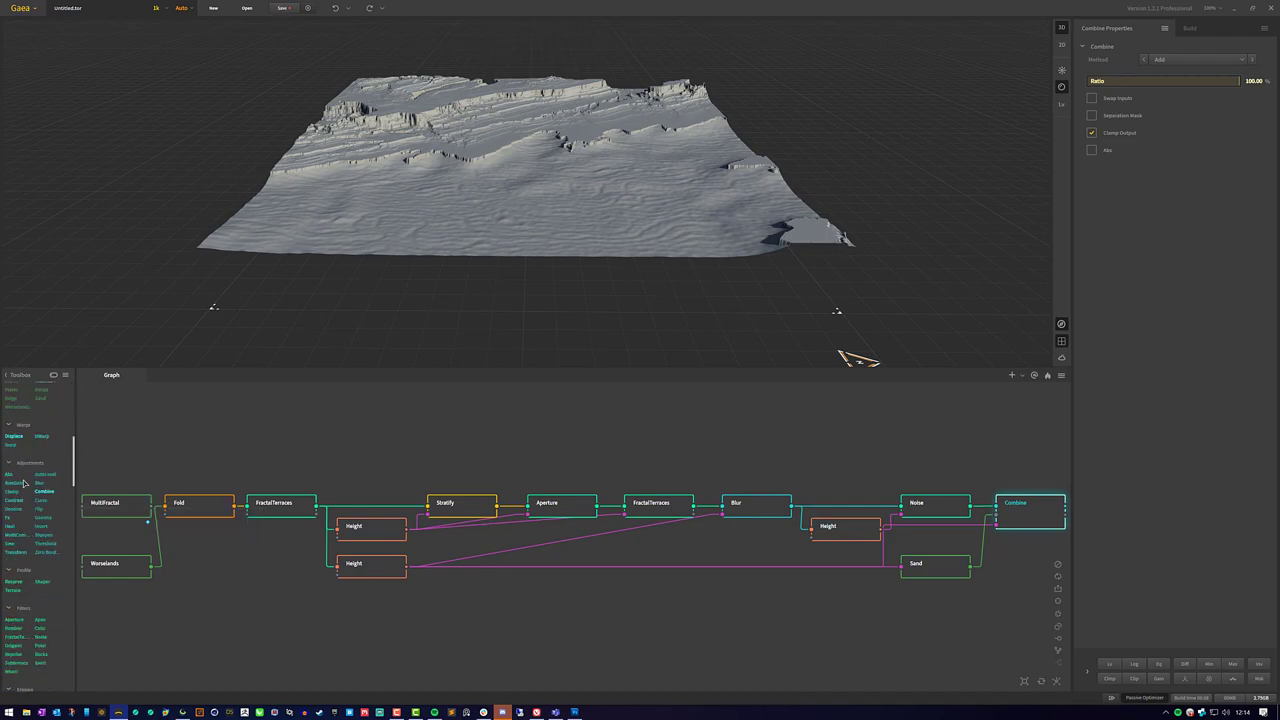